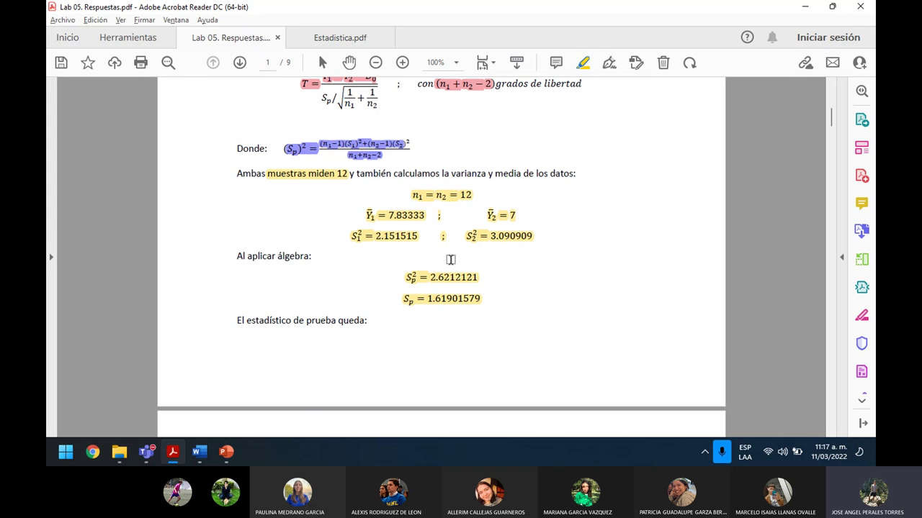
Step: Switch to Excel and create a blank workbook
key(super)
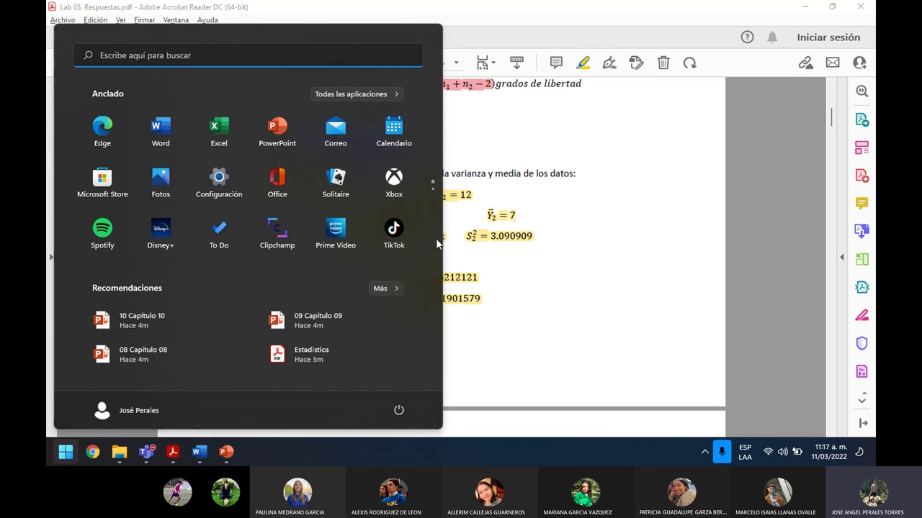
click(216, 129)
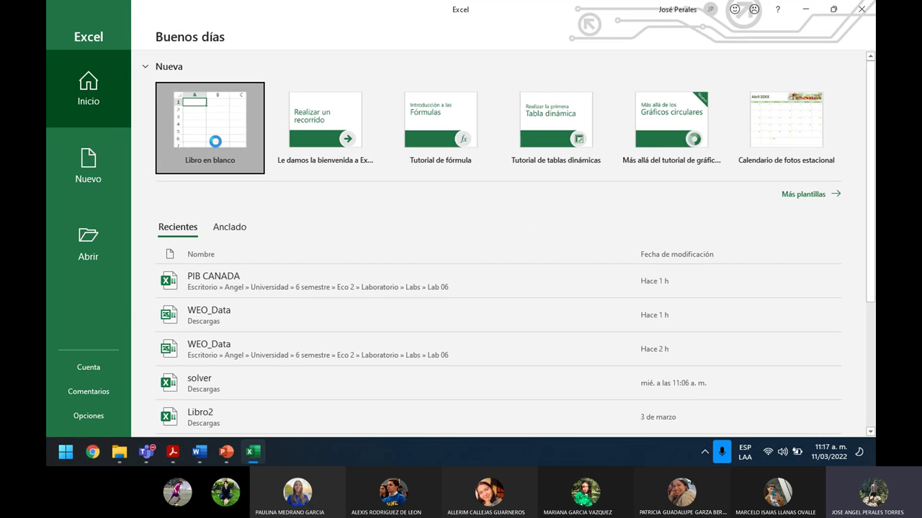
click(216, 141)
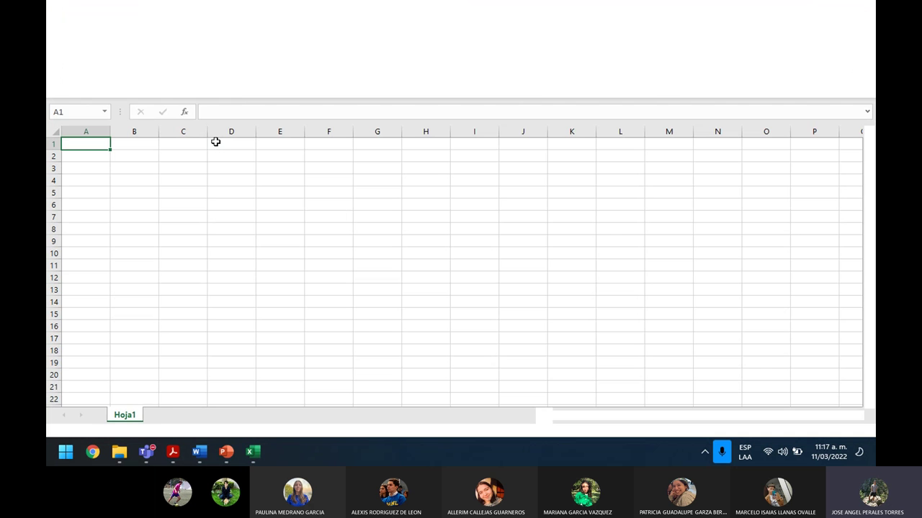
Step: Fill cells D5:D14 with the consecutive numbers 1 to 10
click(253, 191)
text(1)
key(Return)
text(2)
key(Return)
text(3)
key(Return)
text(4)
drag(253, 191, 250, 310)
Step: Calculate the population variance of D5:D14 in cell F5 with VAR.P
click(339, 189)
text(=)
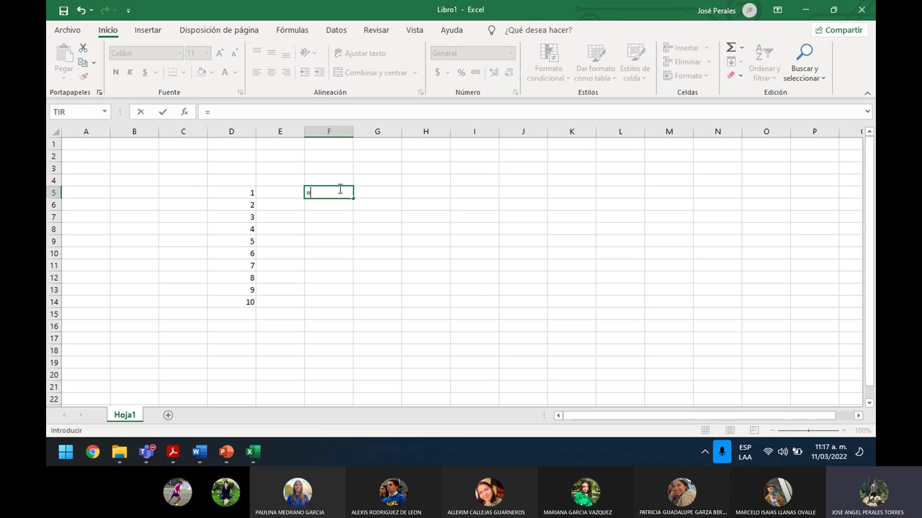
text(var.p)
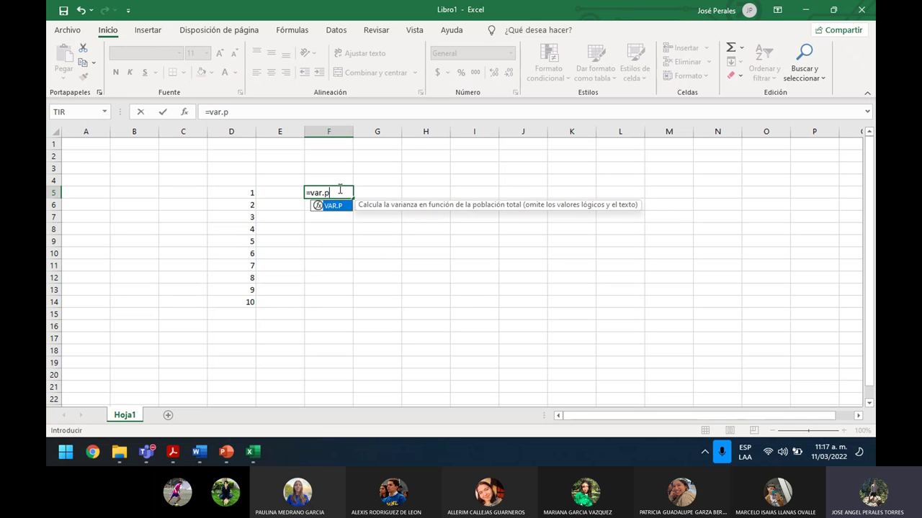
text(()
drag(249, 192, 238, 298)
text())
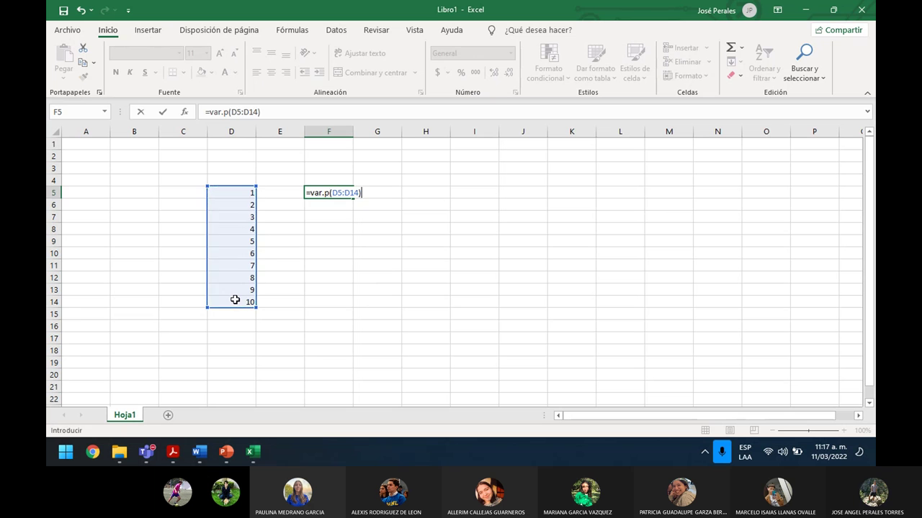
key(Return)
Step: Calculate the sample variance of D5:D14 in cell F8 with VAR.S
key(Down)
key(Down)
text(=)
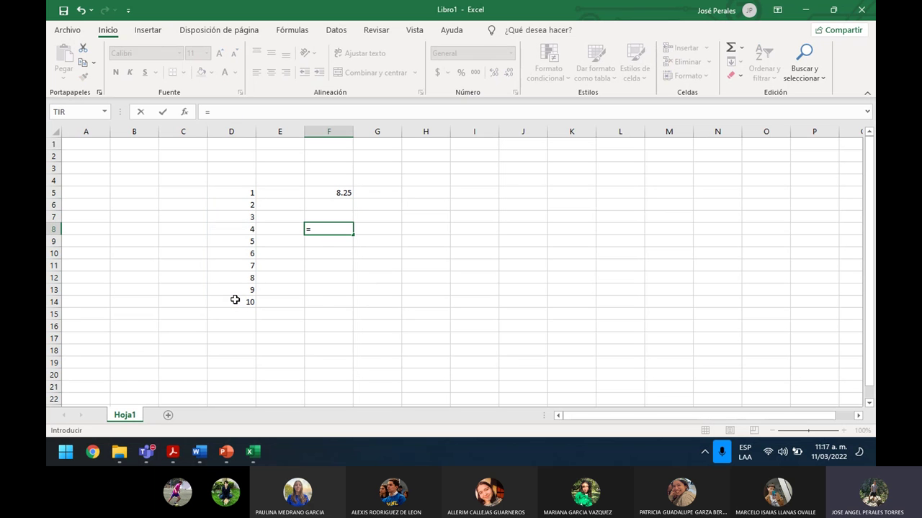
text(var)
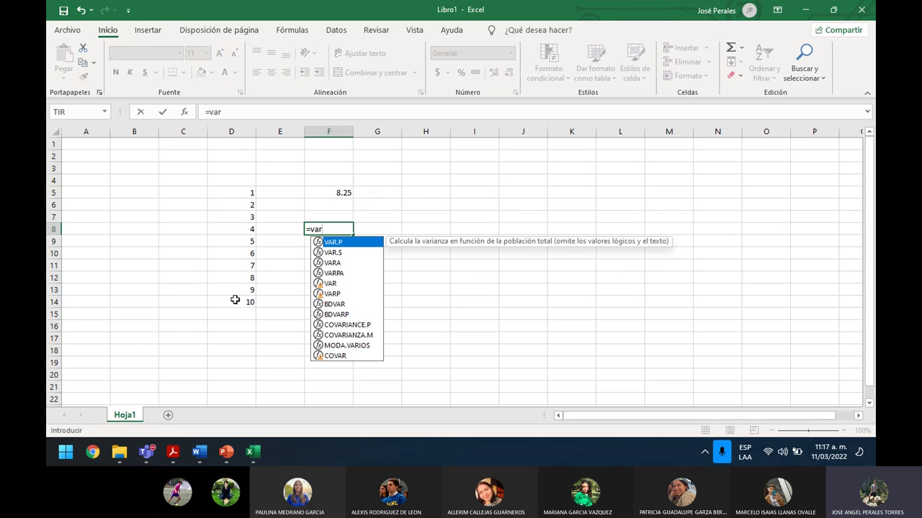
text(.s()
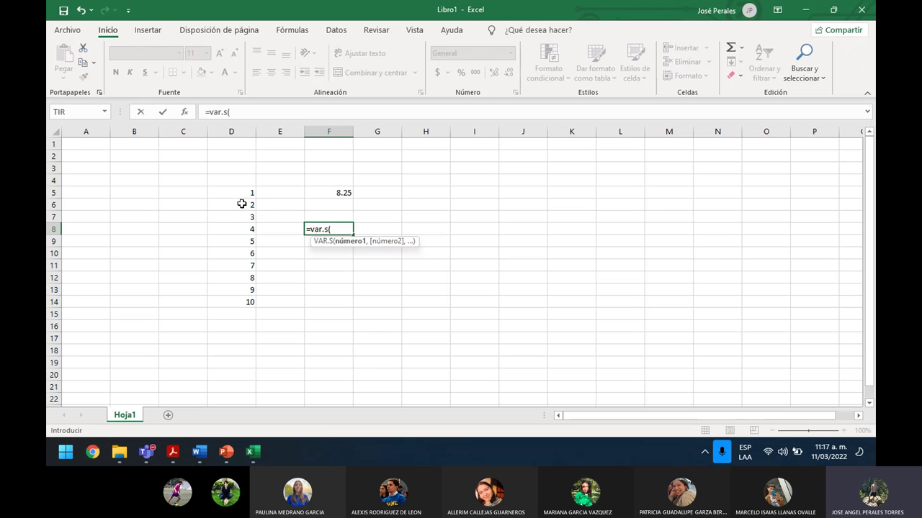
drag(241, 192, 242, 306)
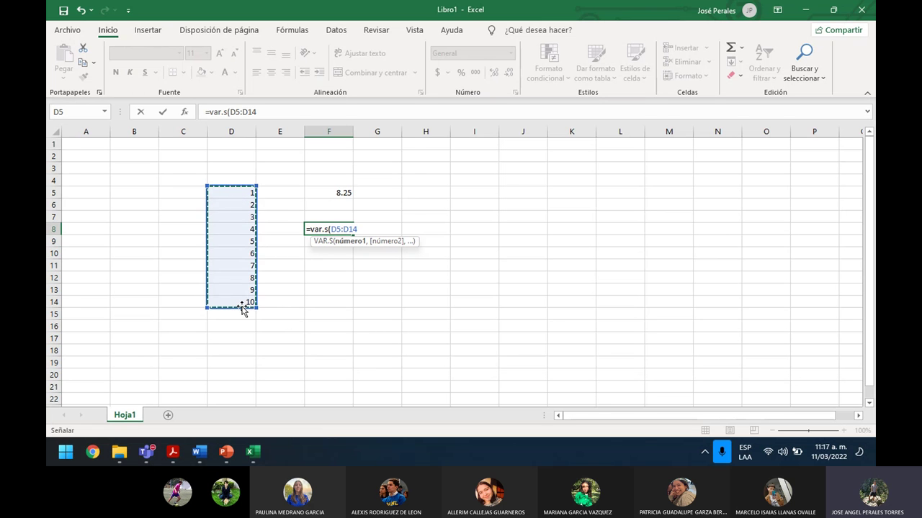
key(Return)
click(338, 228)
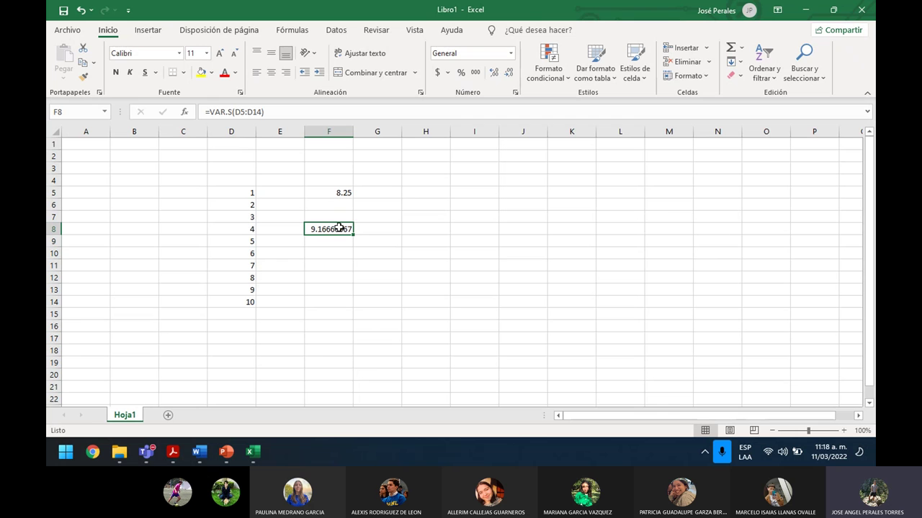
Step: Enter the label "poblacional" in F4, above the population variance
click(426, 208)
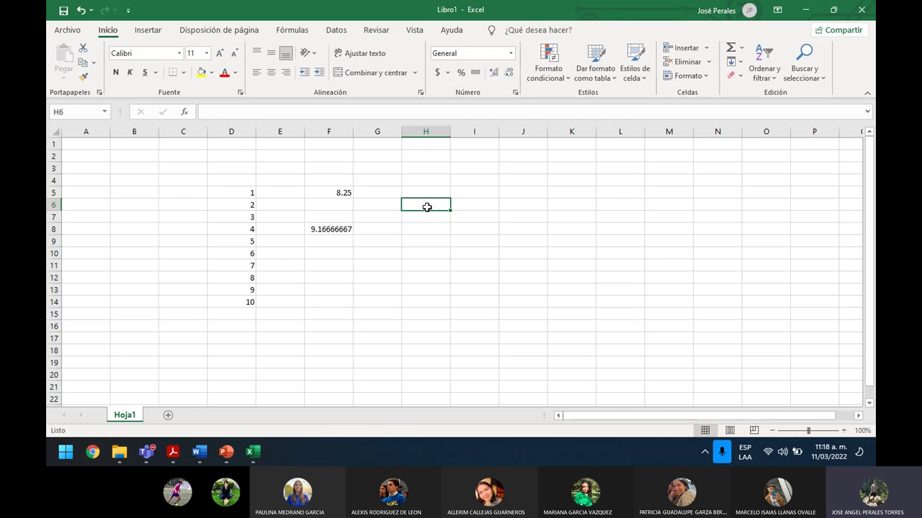
key(Left)
key(Left)
key(Up)
key(Up)
text(poblacional)
Step: Enter the label "muestral" in F7, above the sample variance
key(Down)
key(Down)
key(Down)
text(muetsra)
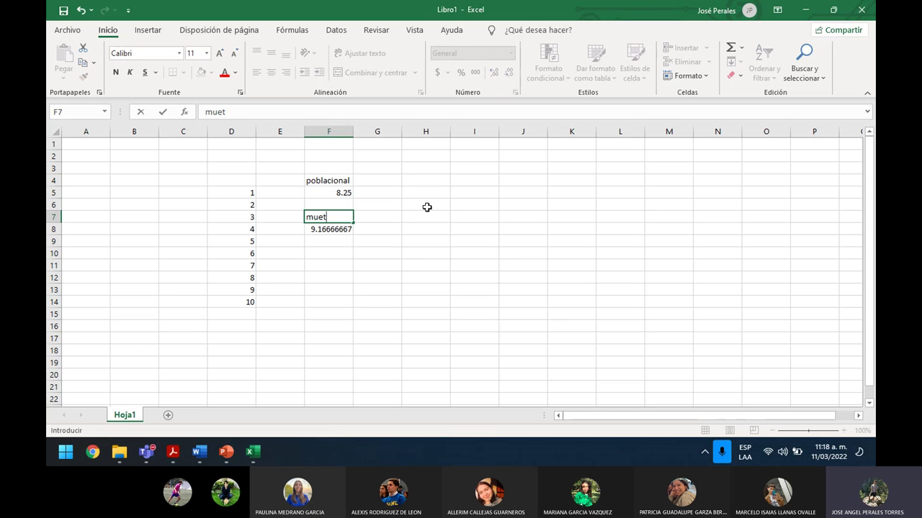
key(BackSpace)
text(stra)
key(BackSpace)
key(BackSpace)
key(BackSpace)
key(BackSpace)
text(stral)
click(427, 209)
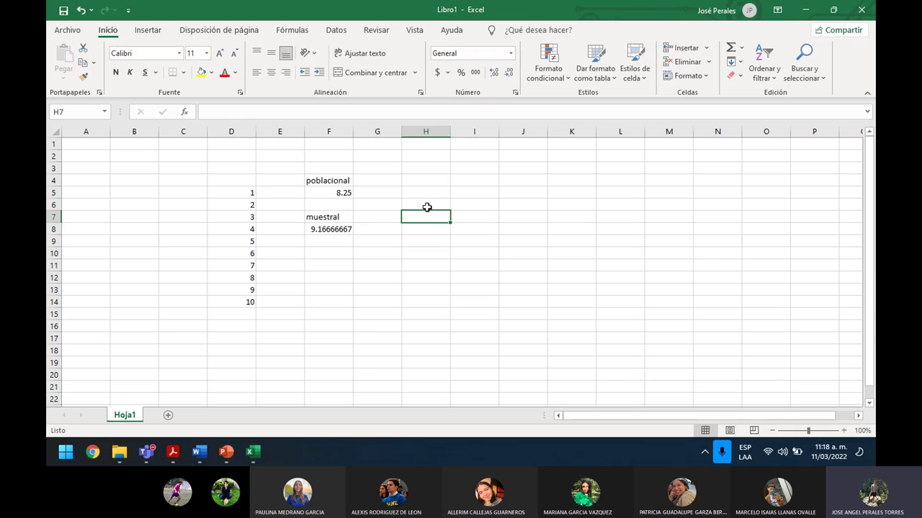
key(Down)
key(Down)
key(Down)
key(Down)
key(Left)
key(Up)
key(Up)
key(Up)
key(Up)
key(Right)
key(Right)
key(Up)
key(Left)
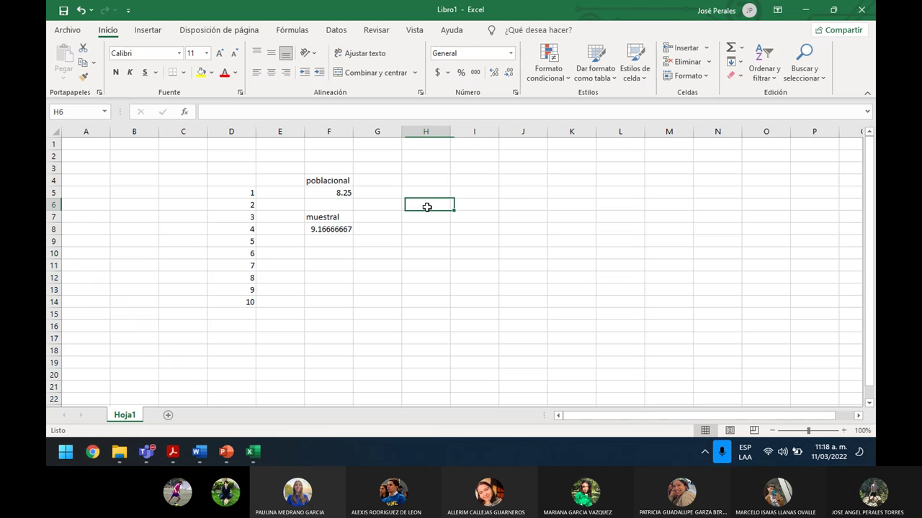
Step: Calculate the average of D5:D14 in cell H5 with the PROMEDIO function
key(Up)
text(=promed)
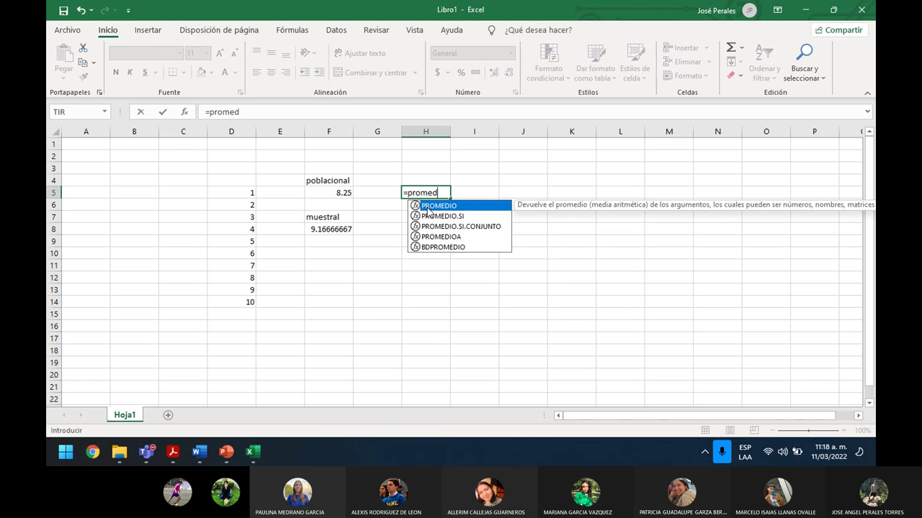
key(Tab)
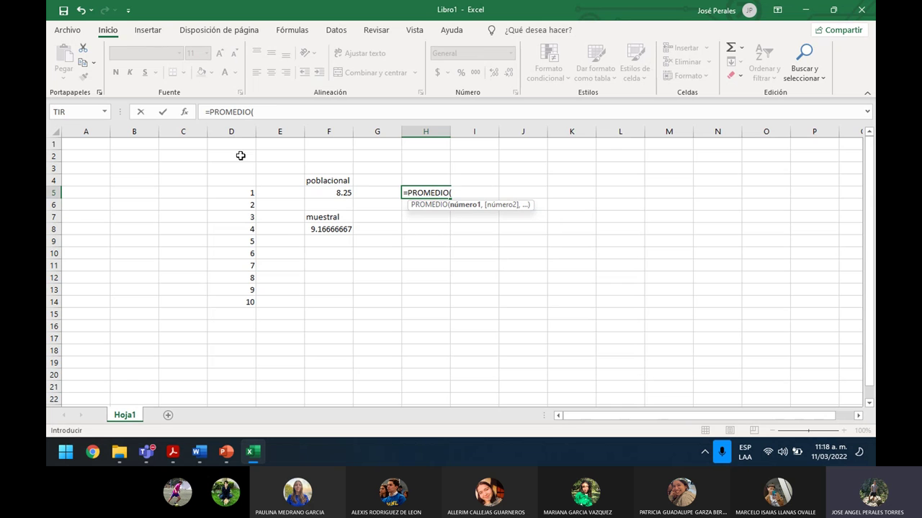
drag(244, 192, 241, 302)
text())
key(Return)
Step: Enter the label "promedio" in H4, above the average
key(Up)
key(Up)
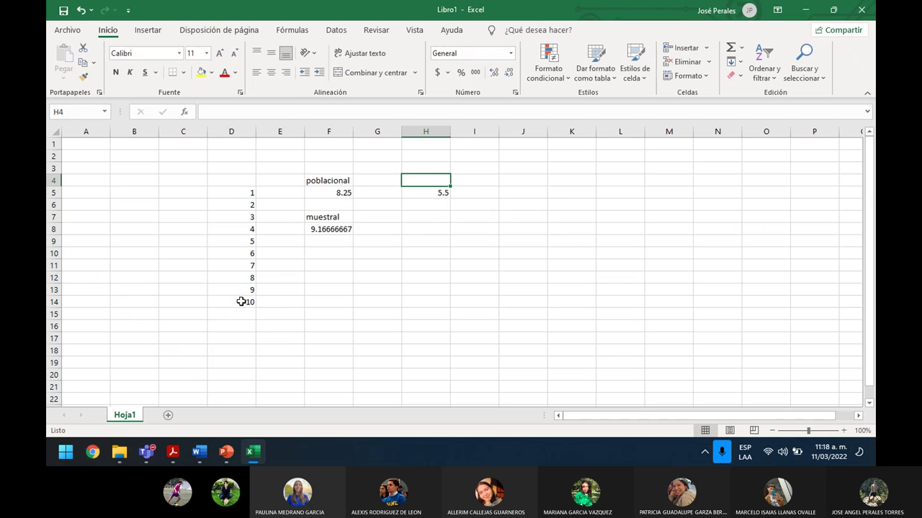
text(promedio)
key(Return)
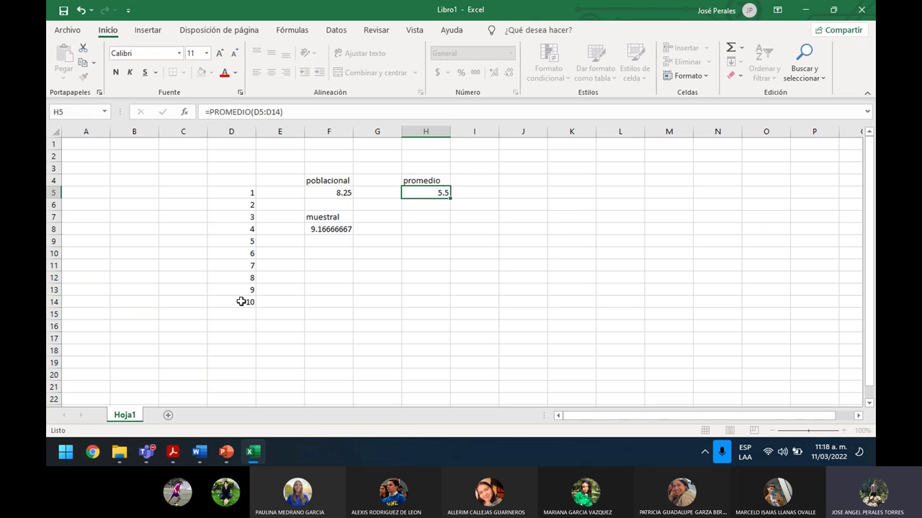
key(Down)
key(Down)
key(Down)
text(=)
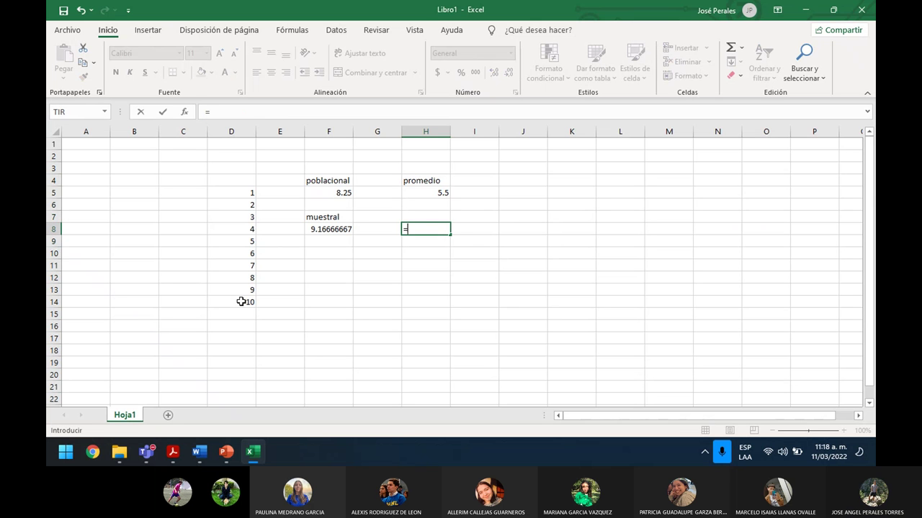
key(BackSpace)
key(Escape)
key(Up)
key(Up)
key(Up)
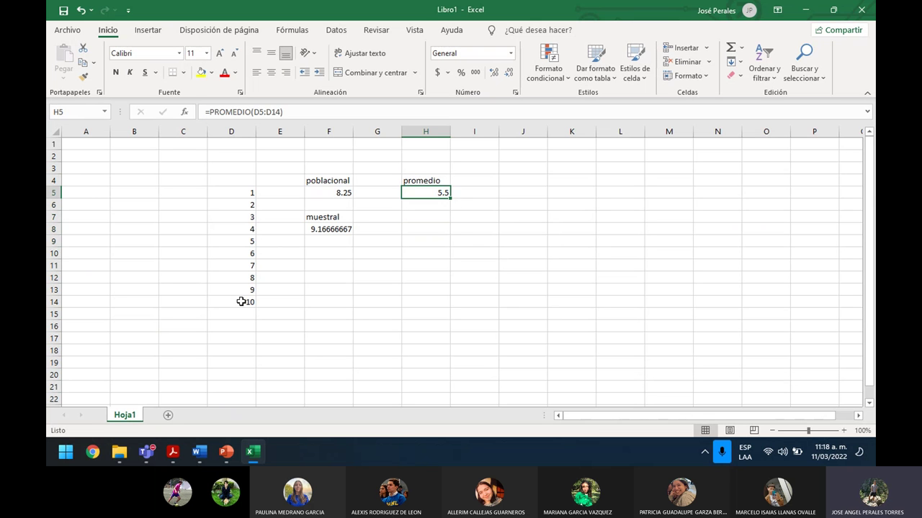
Step: Enter the formula =D5-H5 in J5 to get the first value's deviation from the average
key(Right)
key(Right)
text(=)
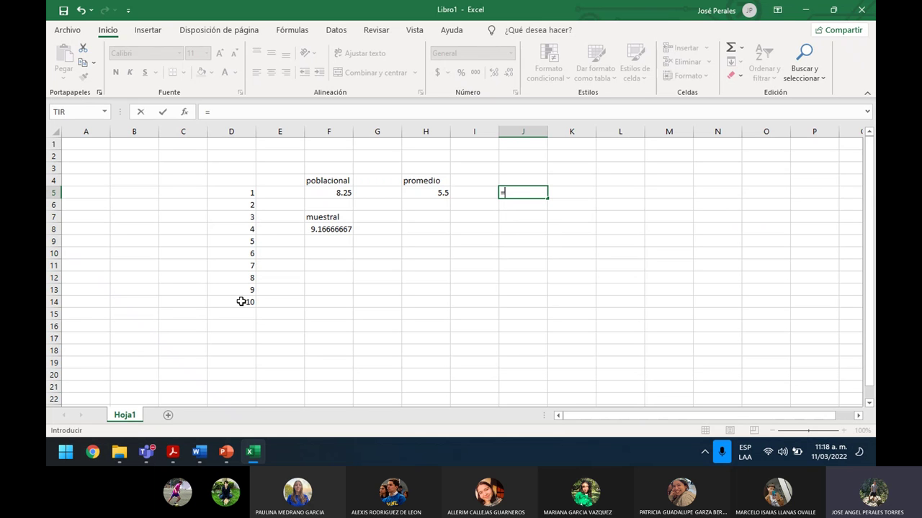
click(235, 193)
text(-)
click(434, 194)
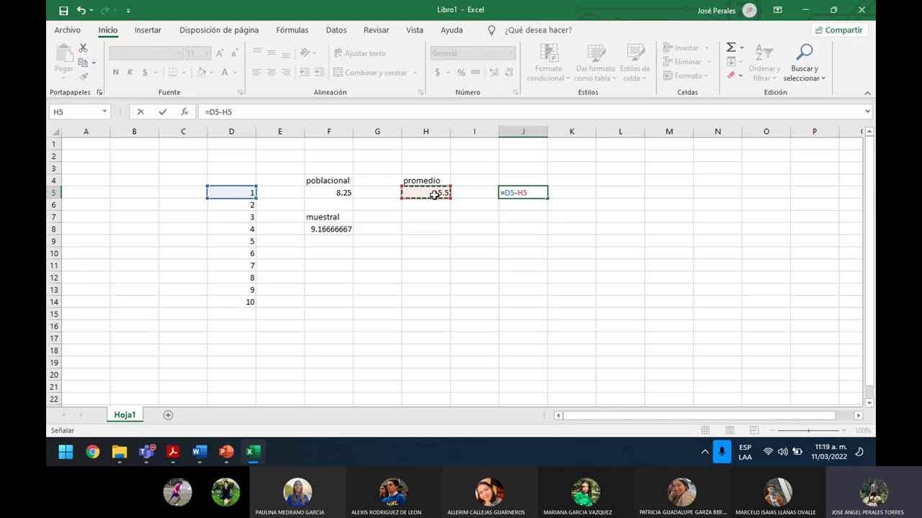
key(Return)
Step: Make the average reference in J5 absolute as =D5-$H$5 and fill the formula down to J14
click(531, 191)
click(222, 112)
text($)
key(Right)
text($)
key(Return)
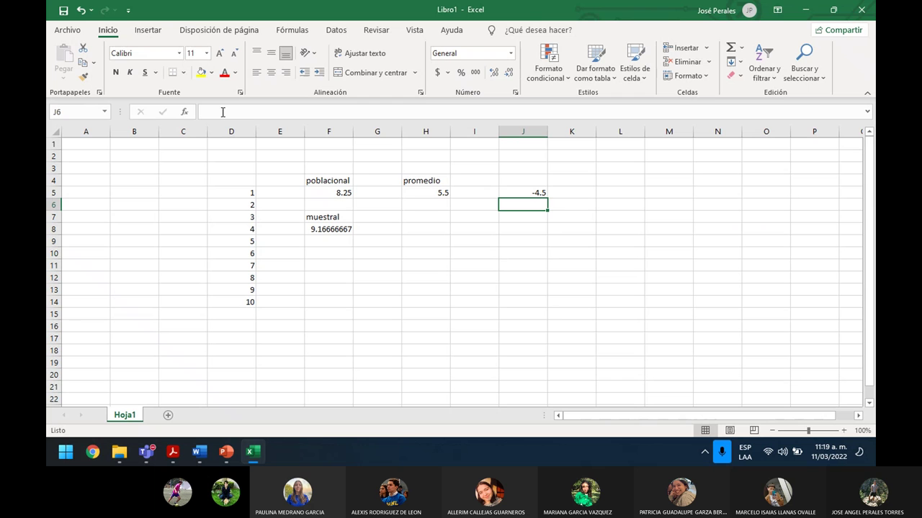
click(540, 193)
drag(547, 198, 540, 308)
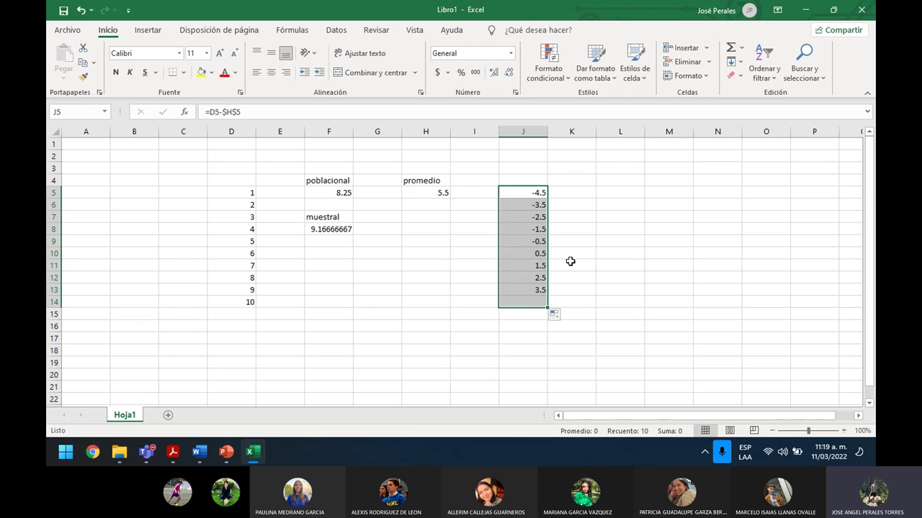
click(606, 194)
key(F2)
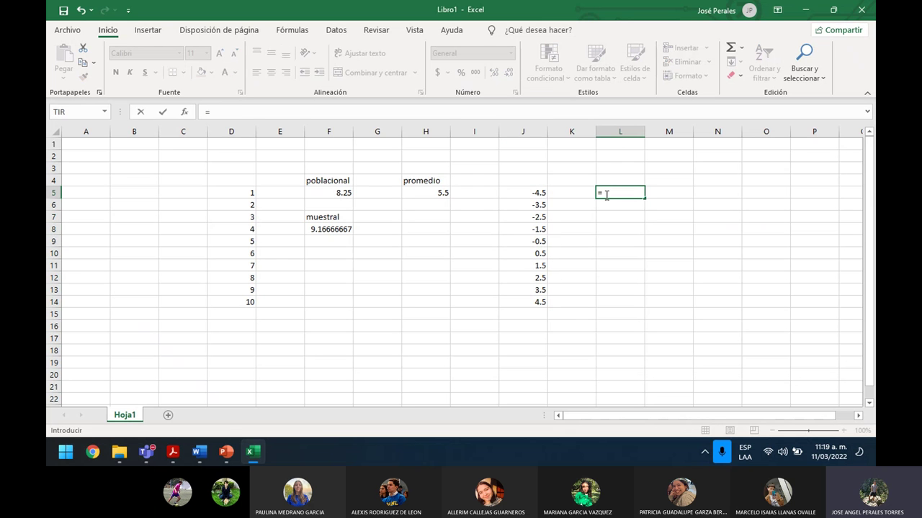
key(Escape)
key(Left)
key(F2)
key(Escape)
Step: Enter the label "suma cuadrados" in cell H8
key(Left)
key(Left)
key(Left)
key(Down)
key(Down)
key(Down)
text(suma cud)
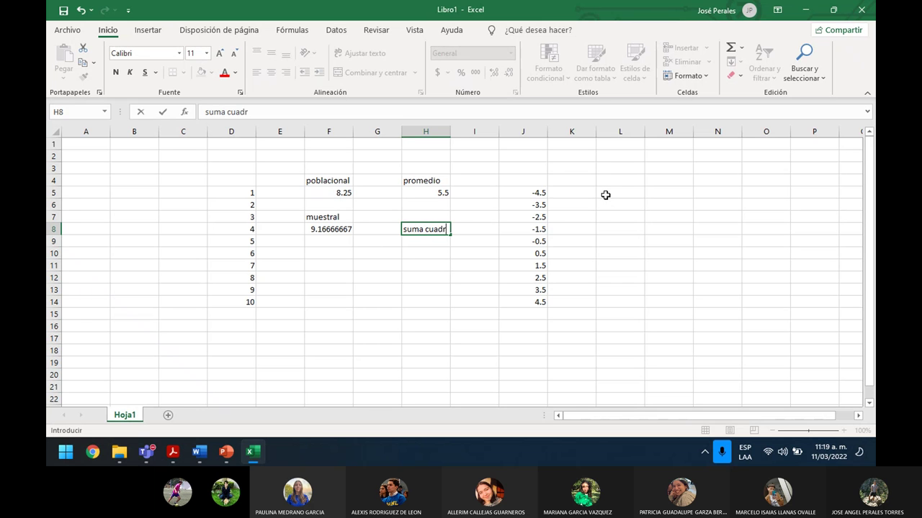
text(drados)
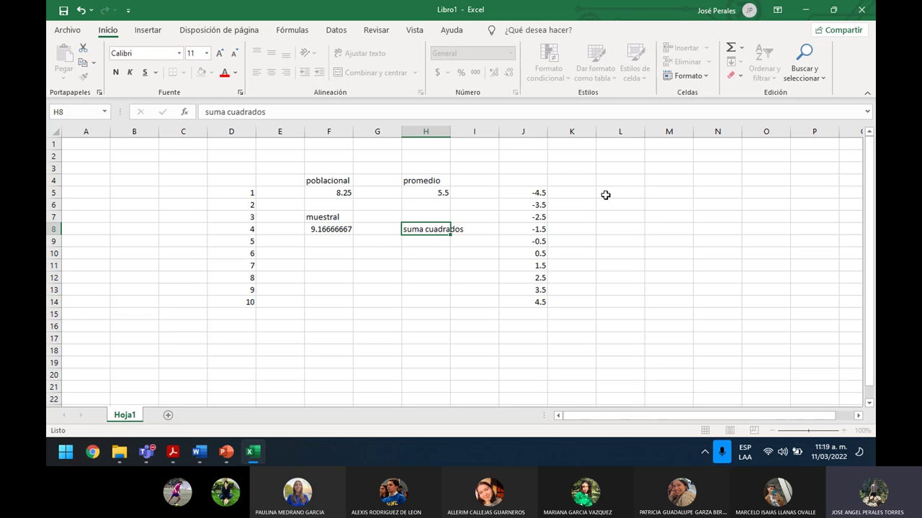
key(Return)
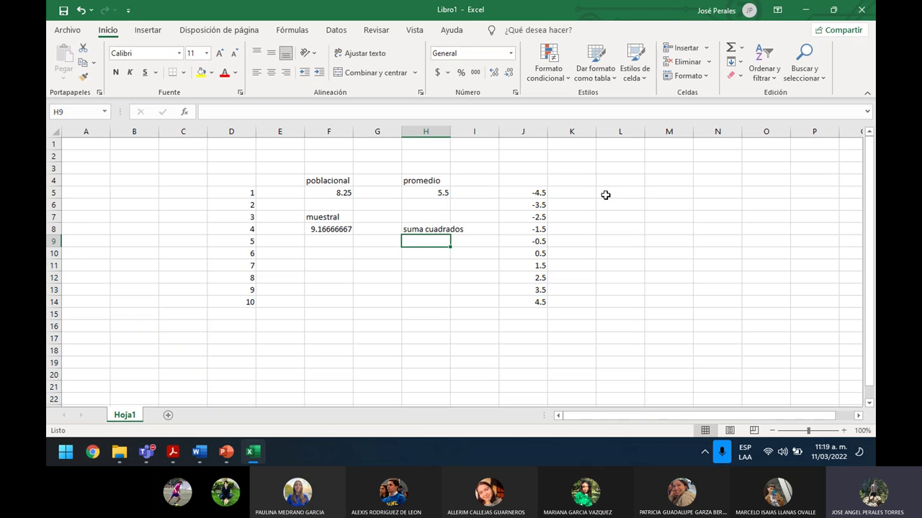
Step: Enter the formula =SUMAPRODUCTO(J5:J14,J5:J14) in H9 to compute the sum of the squared deviations
text(=suma)
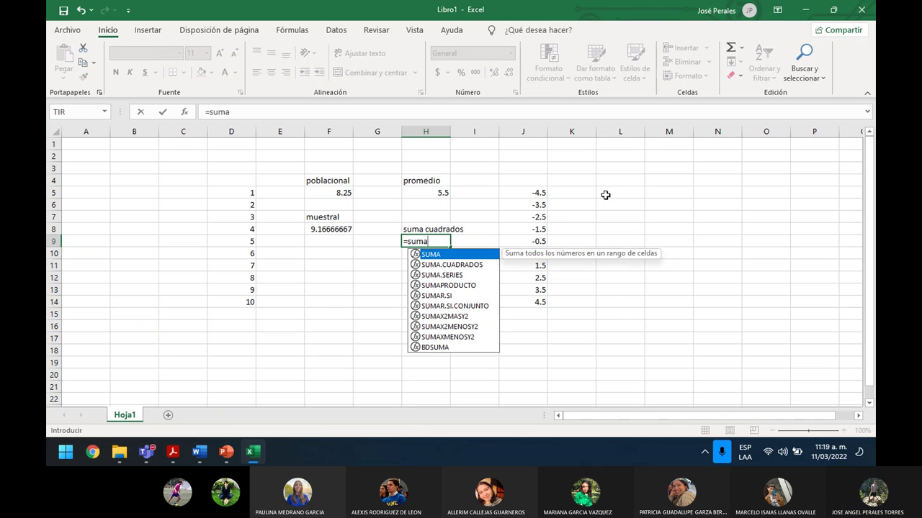
text(pro)
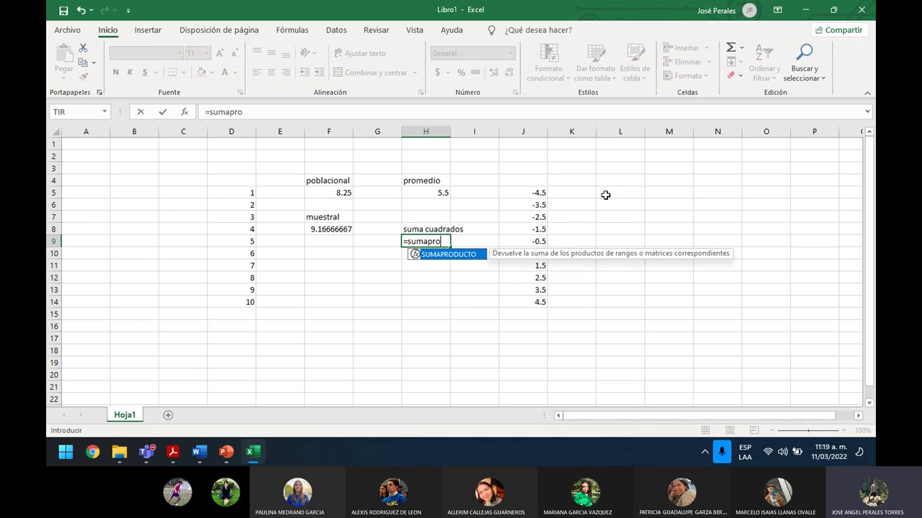
click(455, 254)
click(437, 242)
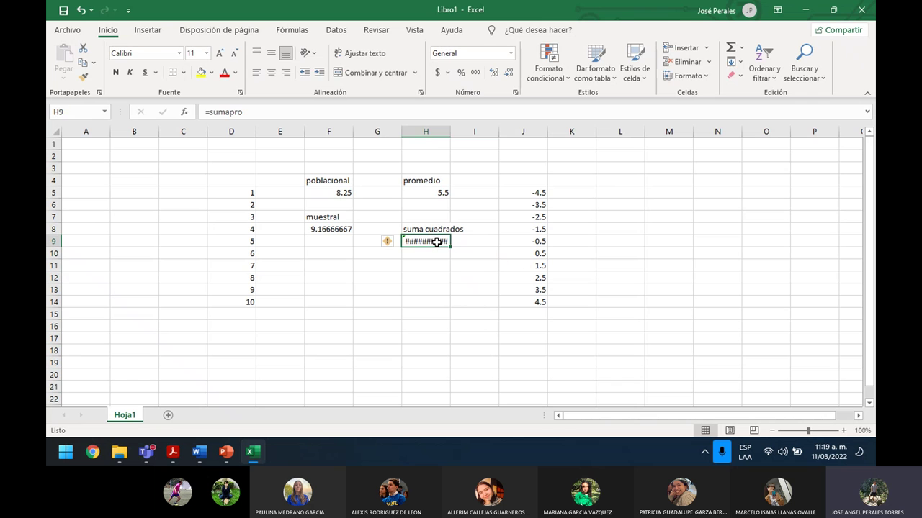
click(318, 116)
text(d)
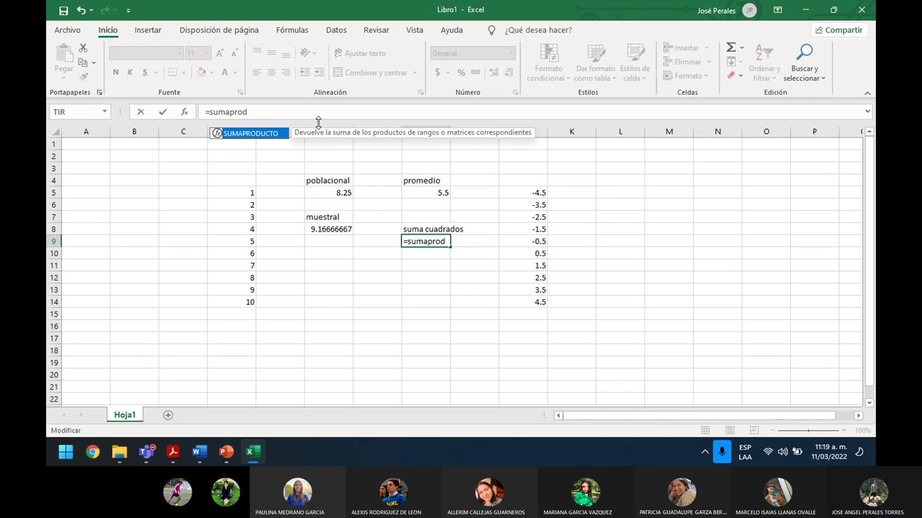
double_click(271, 134)
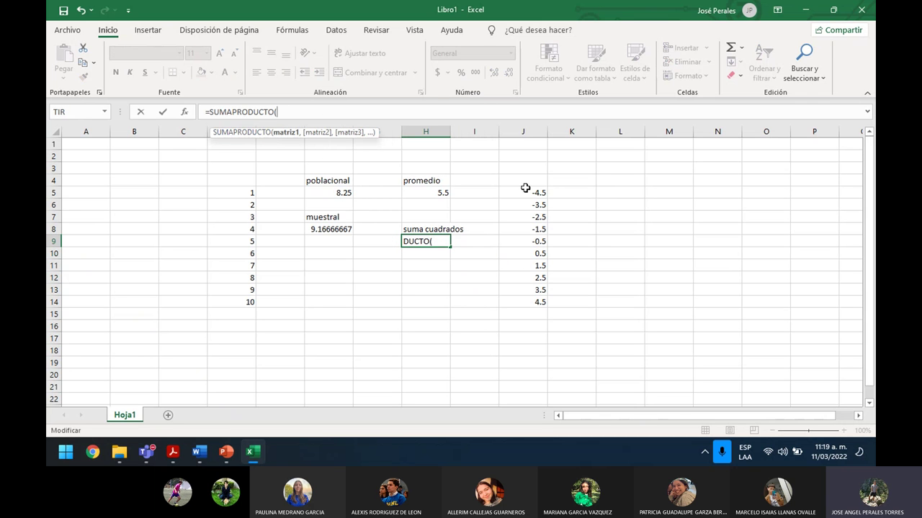
drag(530, 190, 531, 302)
text(,)
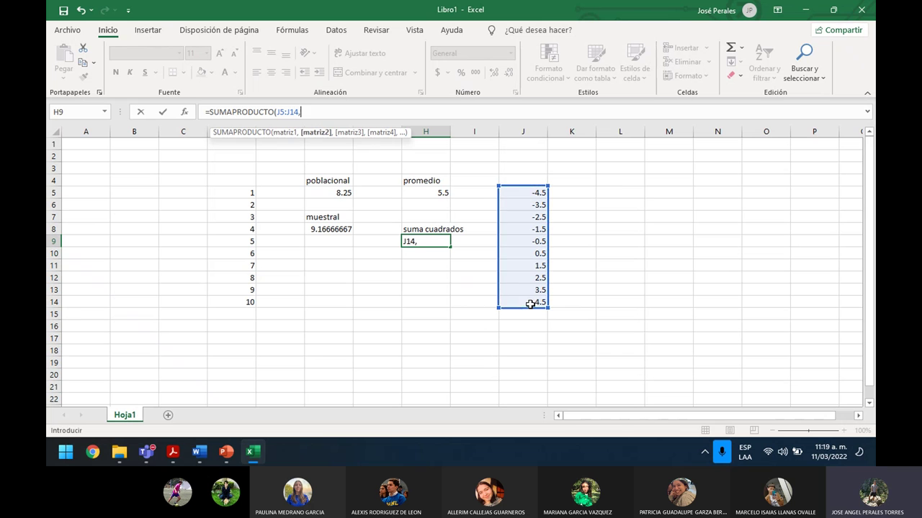
drag(527, 190, 507, 301)
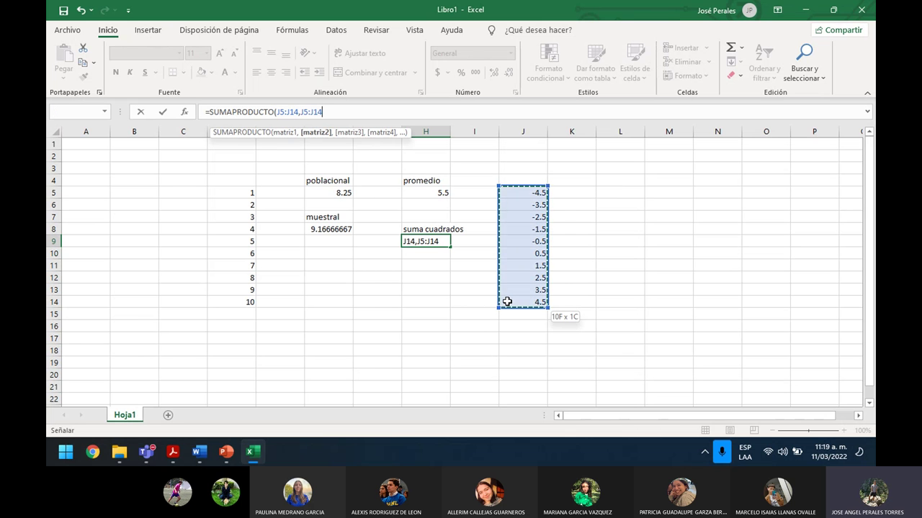
text())
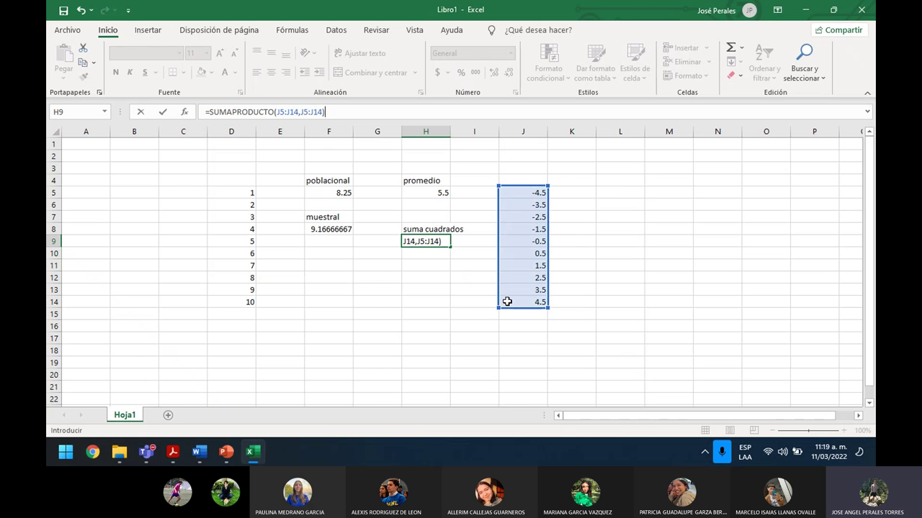
key(Return)
key(Up)
key(Up)
key(Down)
key(Down)
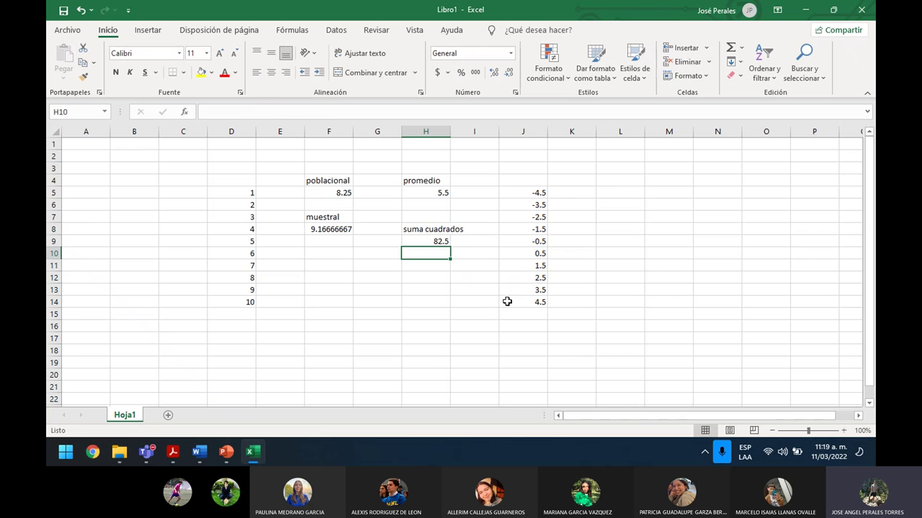
key(Up)
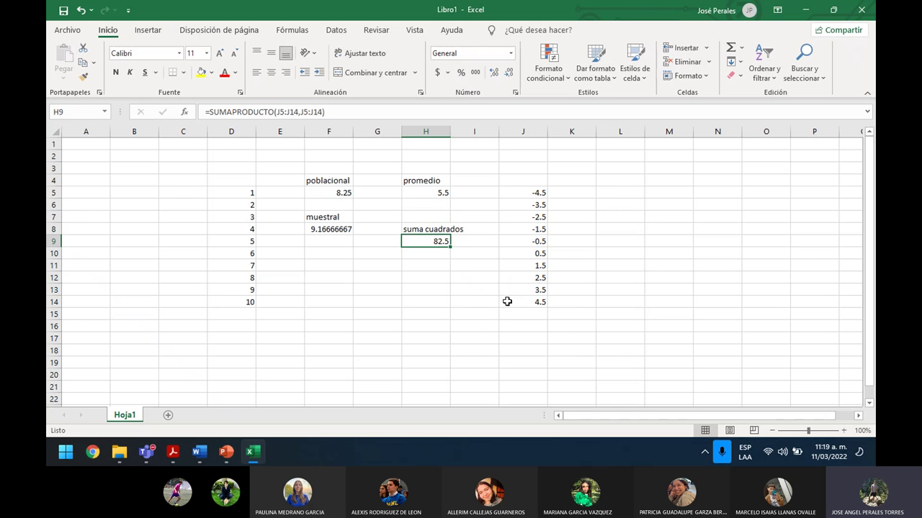
Step: Enter the formula =H9/10 in H11 to calculate the population variance manually
key(Down)
key(Down)
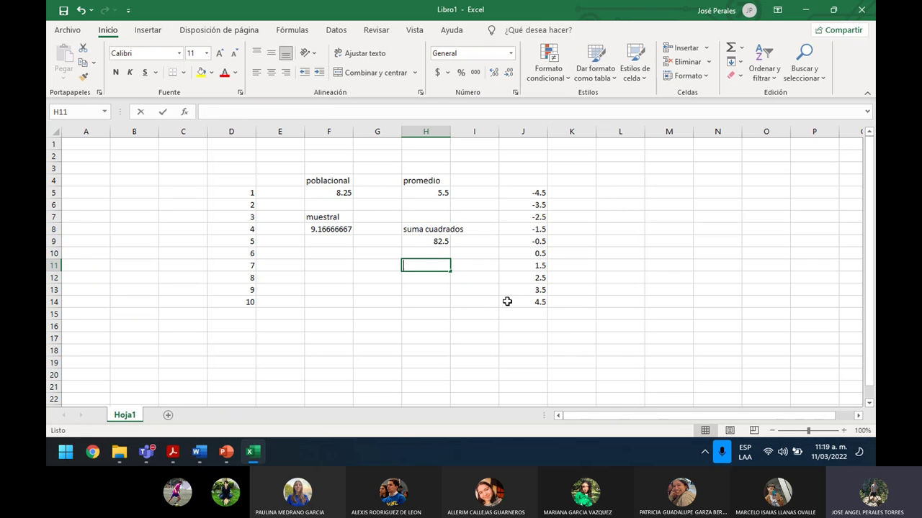
text(=)
click(438, 241)
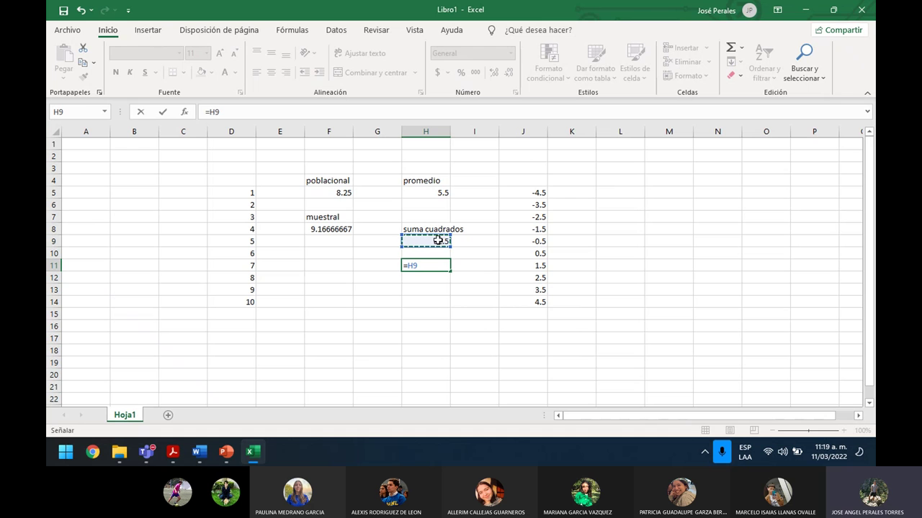
text(/10)
key(Return)
key(Return)
Step: Check the population variance formula in F5 and fill the manual result in H11 with yellow
click(339, 191)
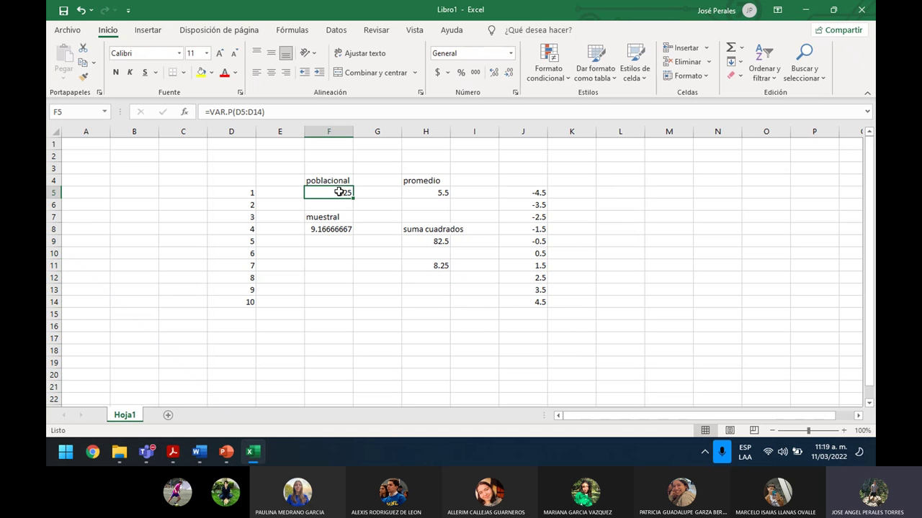
click(426, 264)
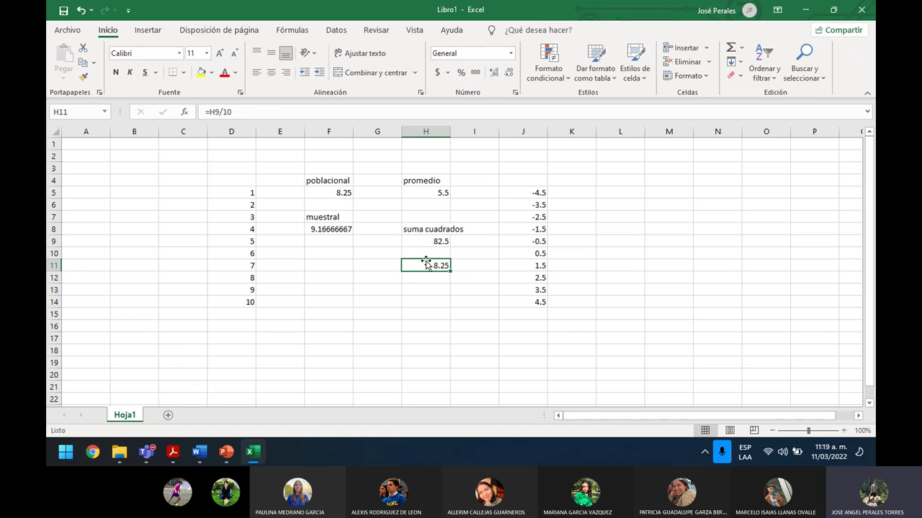
click(202, 72)
Step: Enter the formula =H9/9 in H13 to calculate the sample variance manually
click(435, 292)
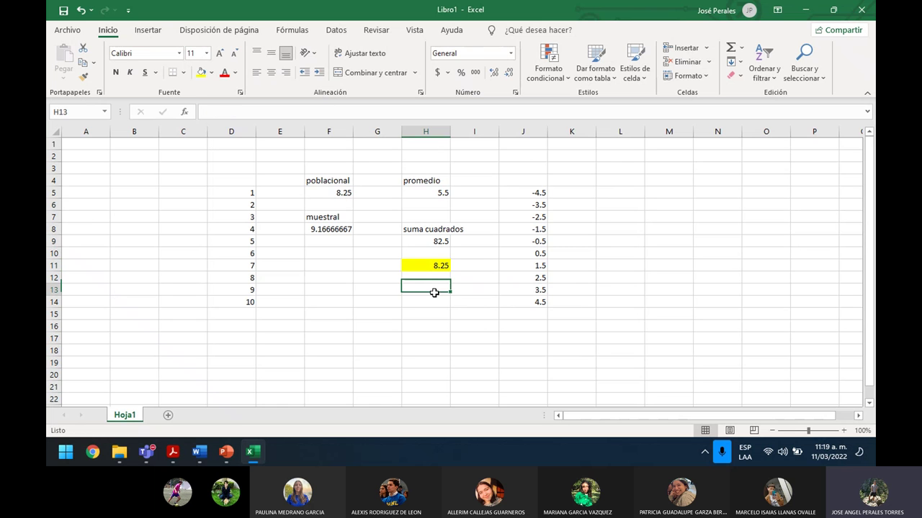
text(=)
click(431, 241)
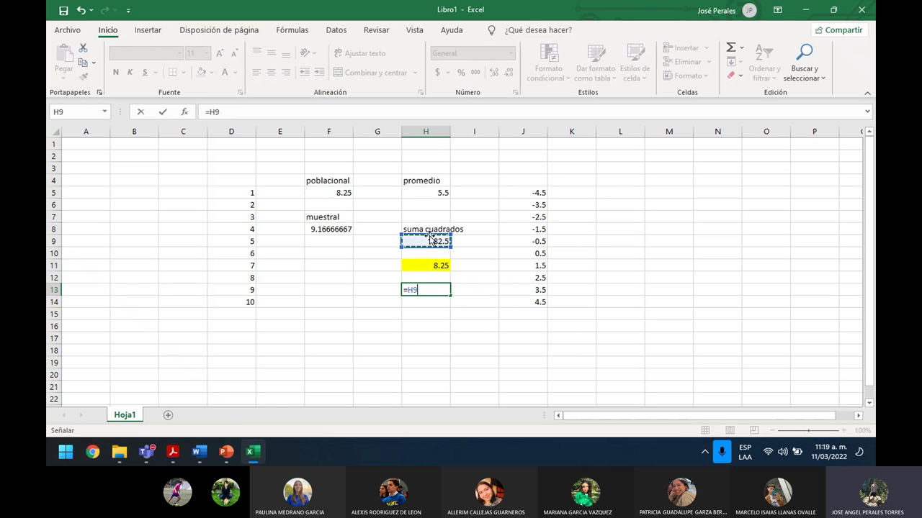
text(/9)
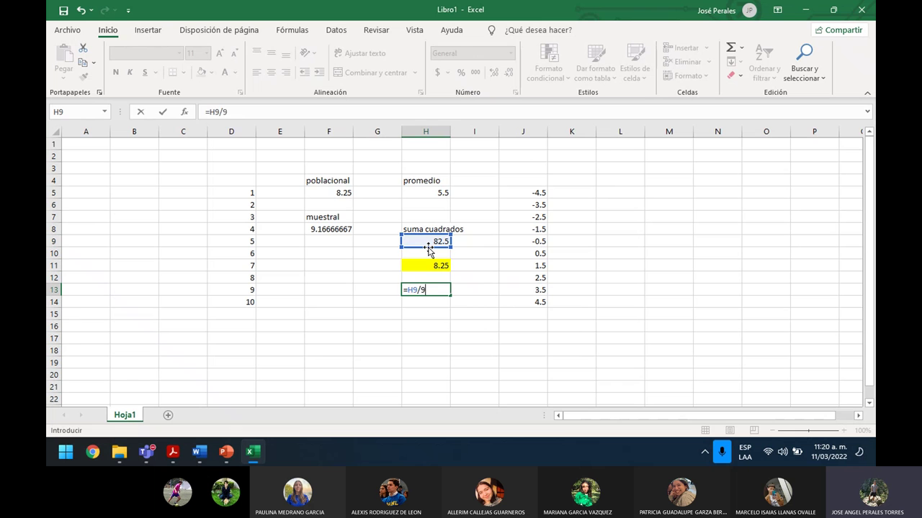
key(Return)
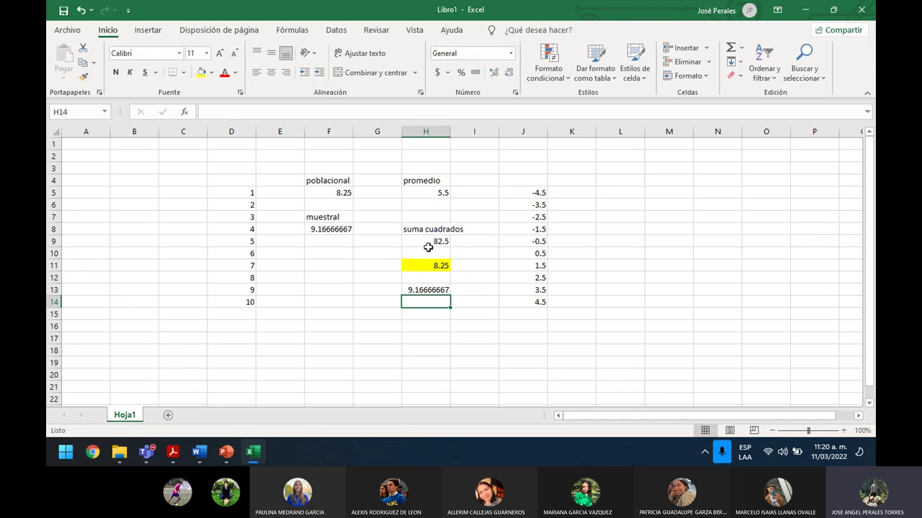
Step: Fill the manual sample variance in H13 with standard green
click(427, 291)
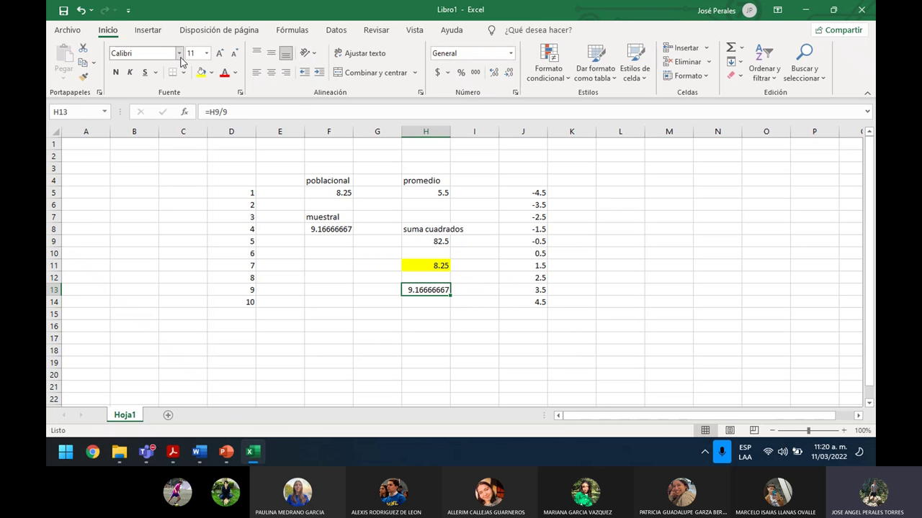
click(212, 72)
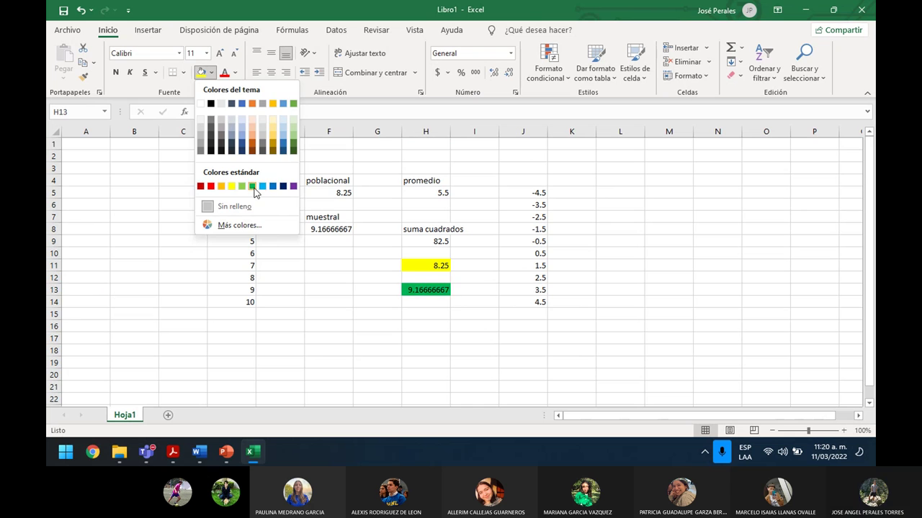
click(262, 186)
Step: Compare the sample variance function in F8 with the population variance function in F5, leaving both formulas unchanged
click(329, 229)
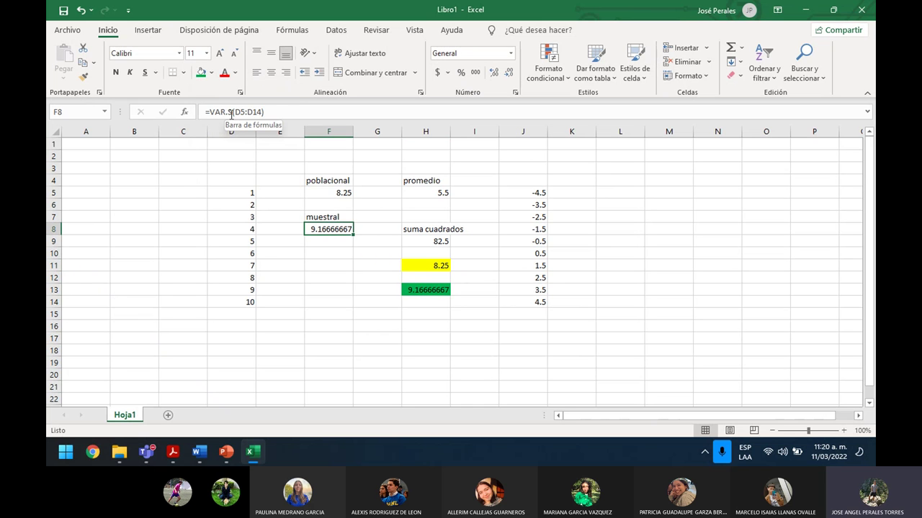
click(340, 193)
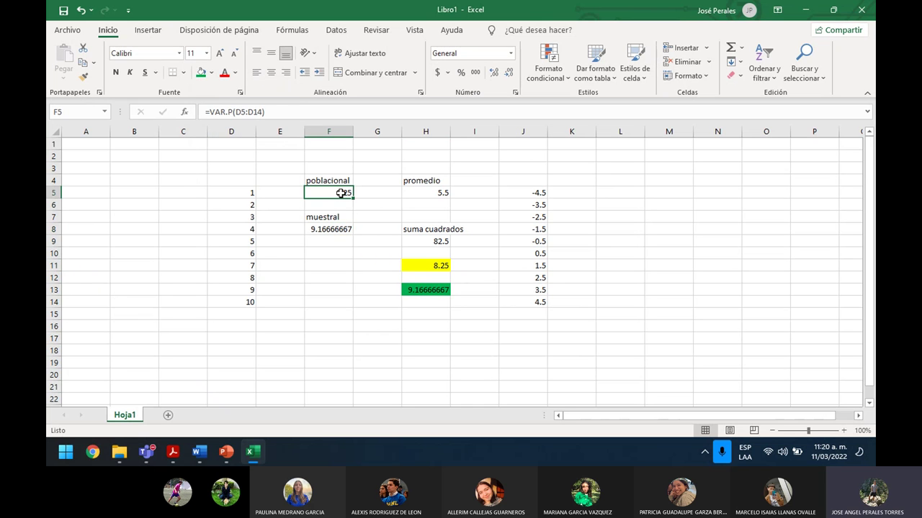
click(230, 112)
click(369, 302)
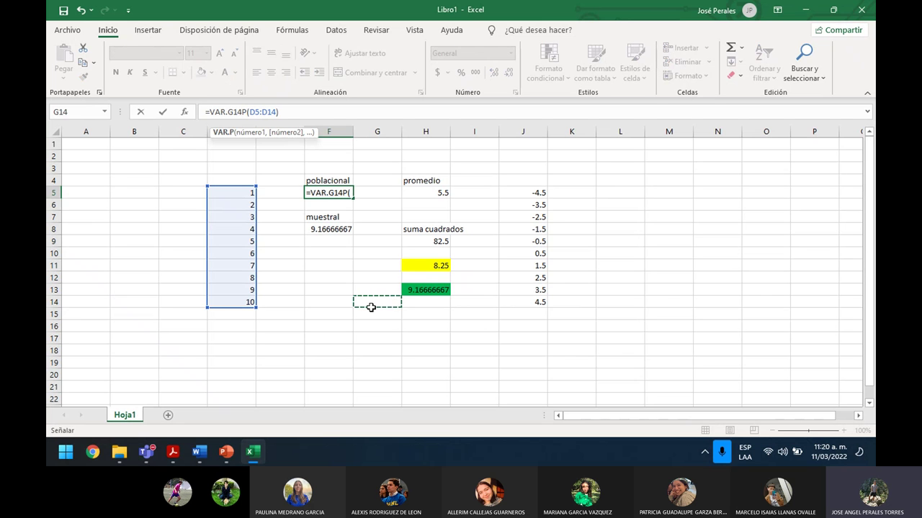
key(BackSpace)
key(BackSpace)
key(BackSpace)
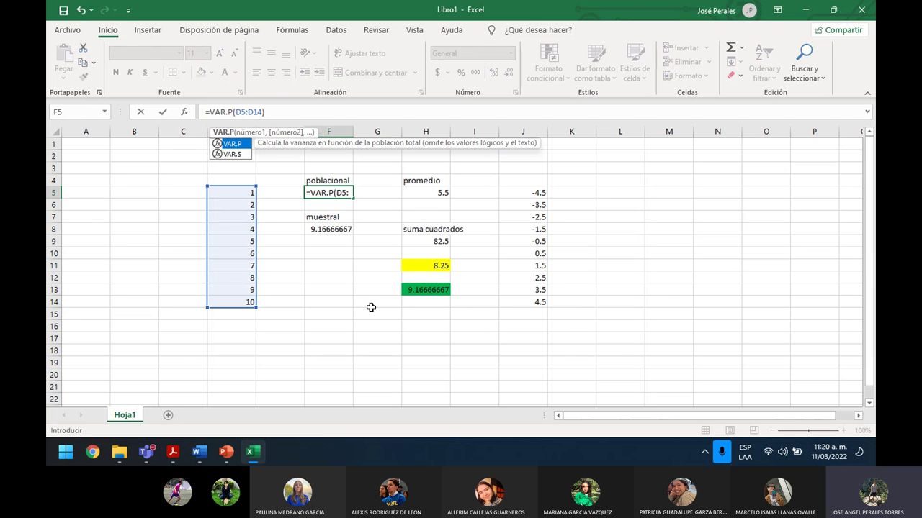
key(Return)
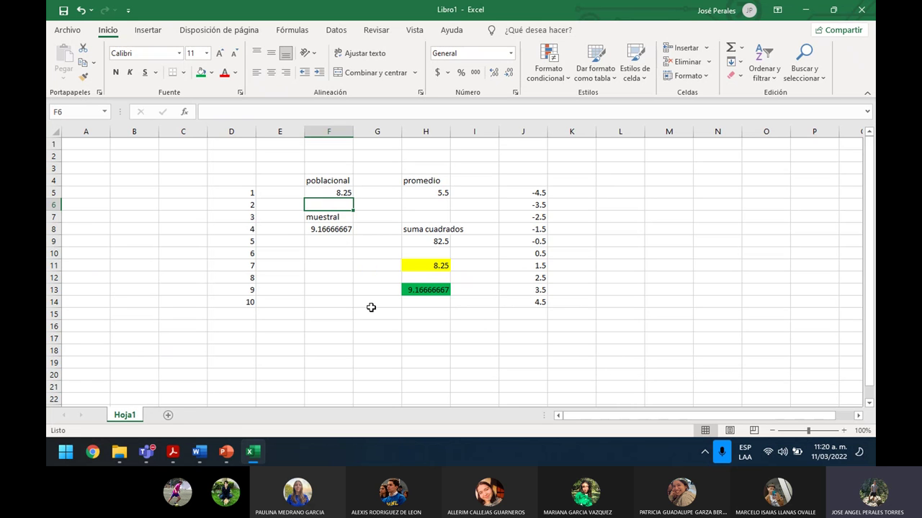
key(Down)
Step: Switch to Lab 05. Respuestas.pdf in Adobe Acrobat Reader and highlight the t_cal = 0.210131928 line on page 2 in yellow
key(super+Tab)
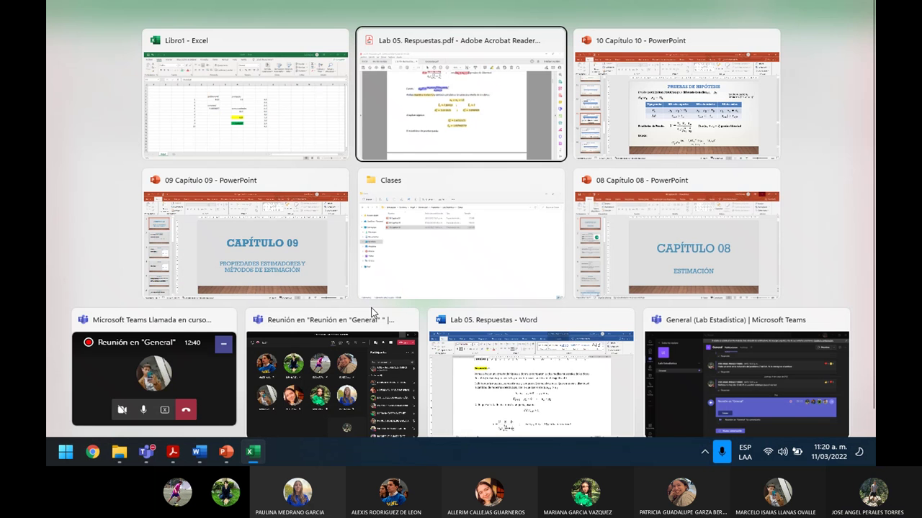
key(Return)
scroll(370, 307, down, 3)
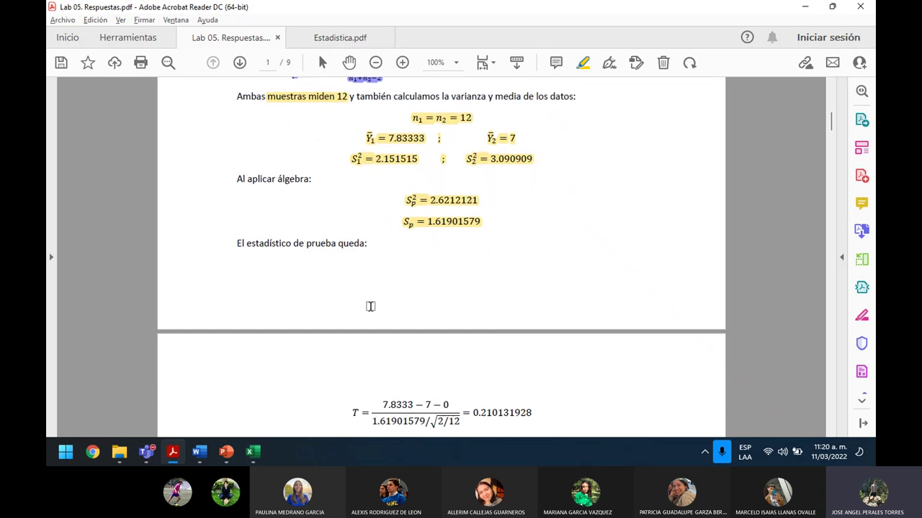
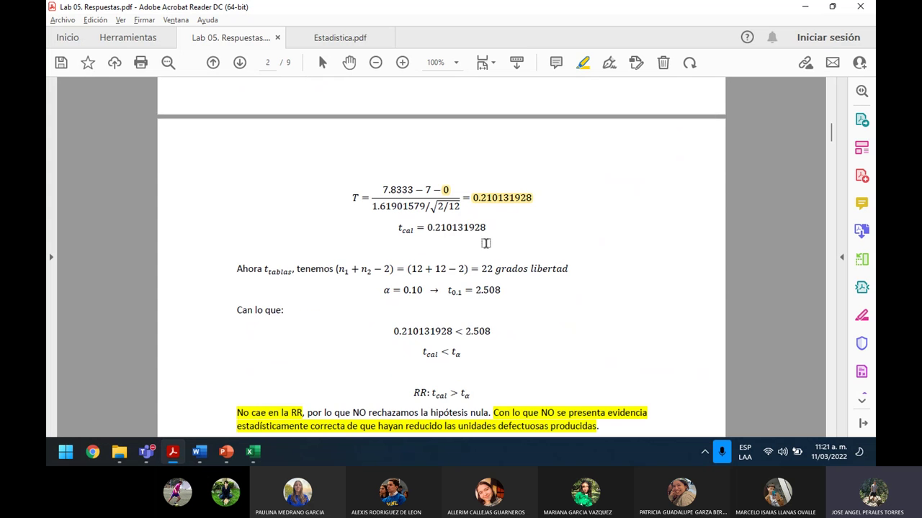
drag(485, 232, 396, 230)
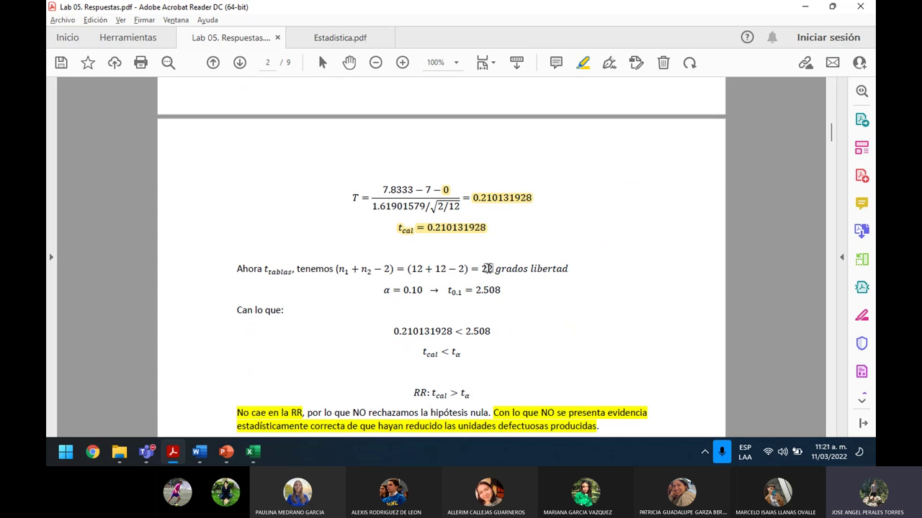
Step: Highlight the denominator of the T statistic formula on page 1 and change that highlight's colour to red
scroll(487, 269, up, 7)
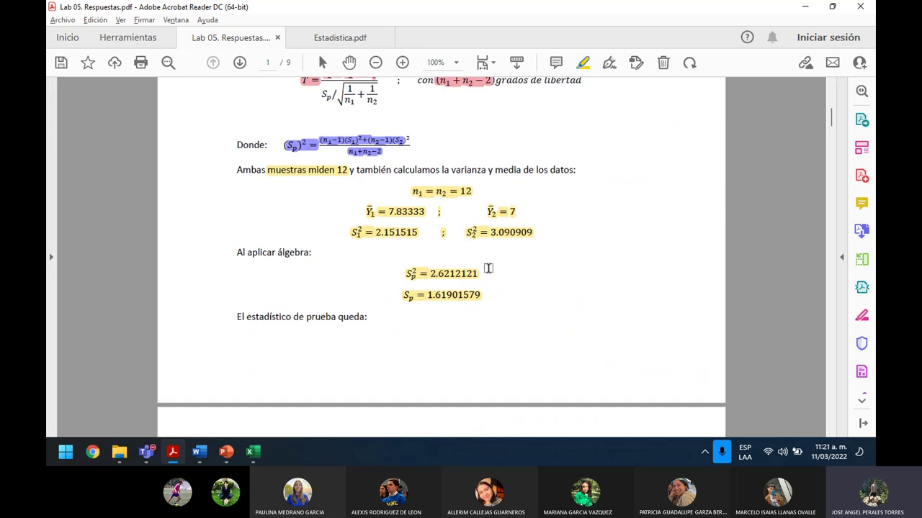
scroll(488, 268, up, 2)
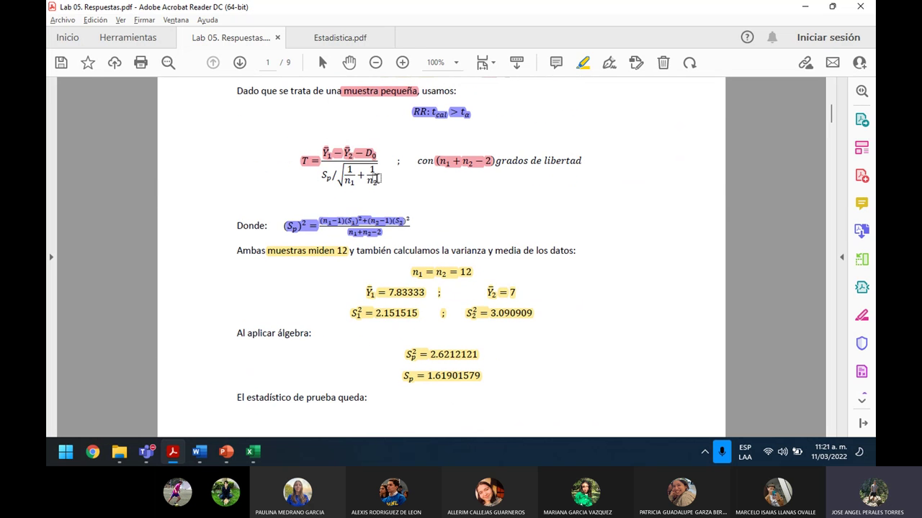
drag(376, 182, 319, 177)
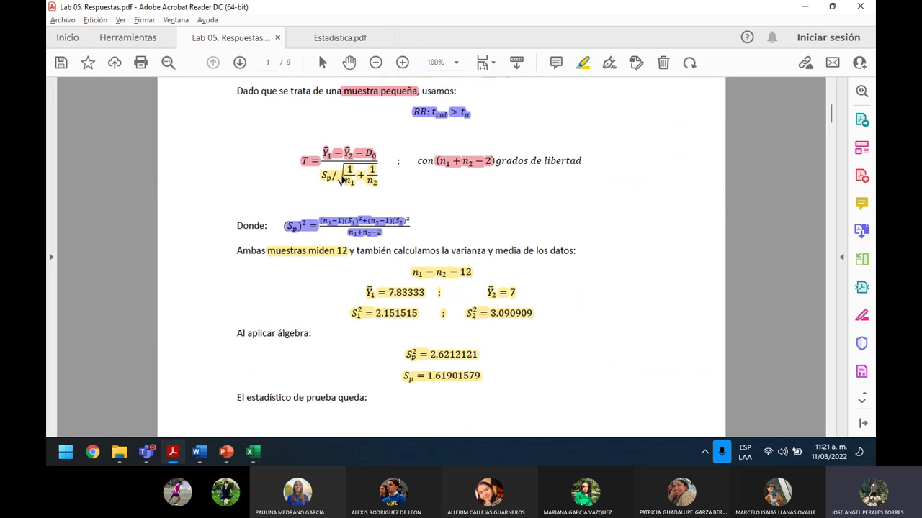
click(381, 149)
click(397, 181)
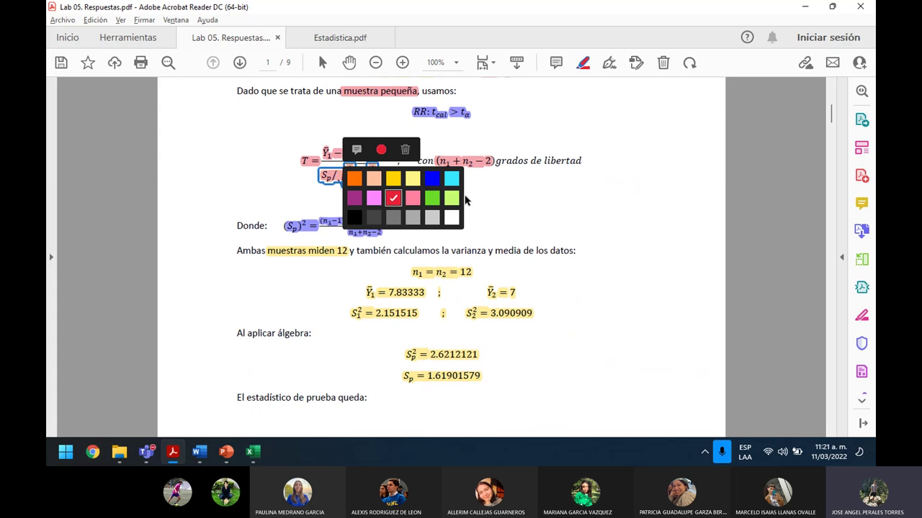
click(580, 66)
Step: Change the highlight colour of (n₁ + n₂ − 2) beside the T statistic formula on page 1 to yellow
click(427, 272)
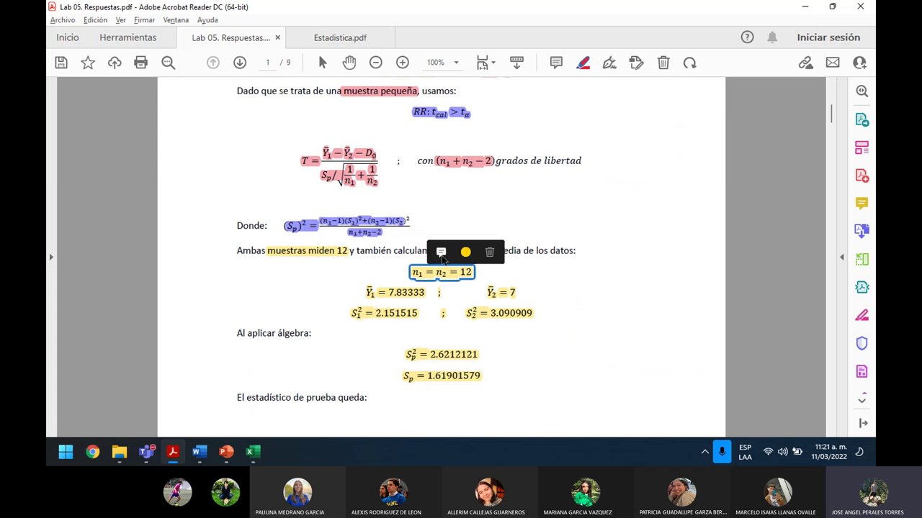
click(461, 167)
click(498, 141)
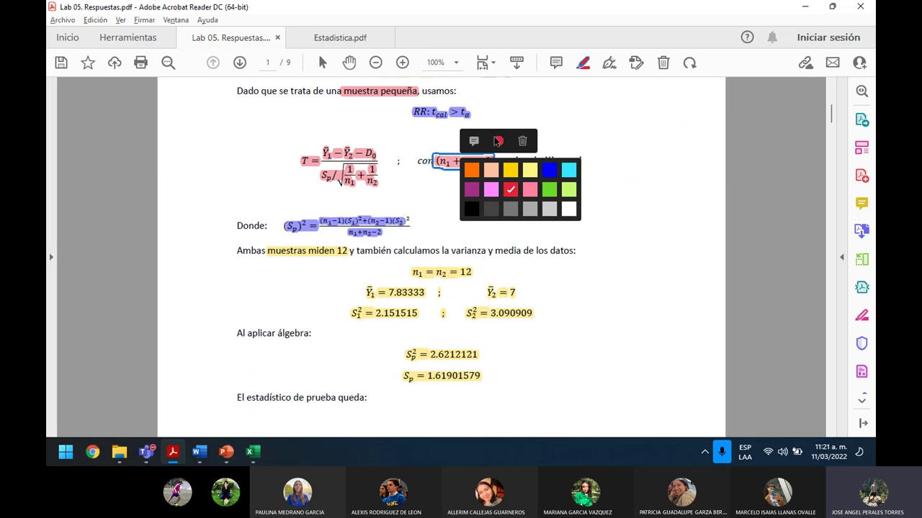
click(512, 170)
Step: Highlight t_tablas, the degrees-of-freedom calculation with its result, α = 0.10 and t_0.1 on page 2 in yellow
click(581, 65)
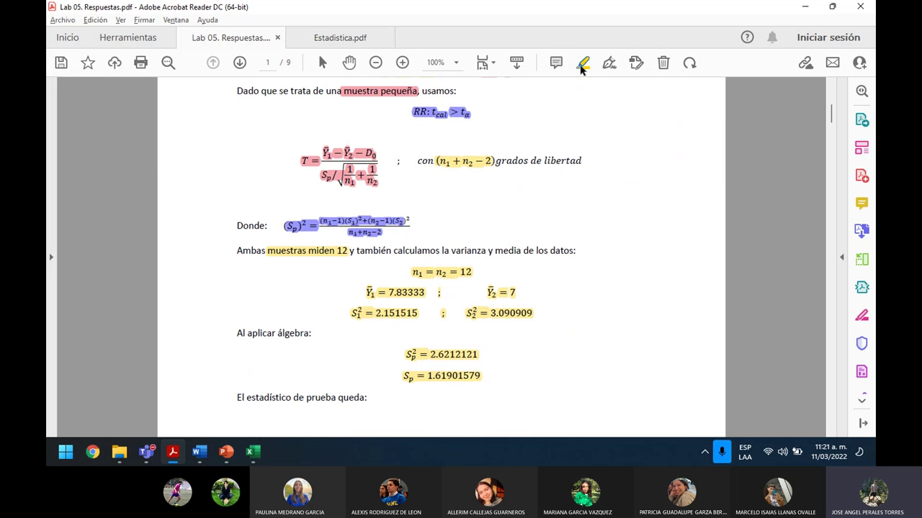
click(332, 180)
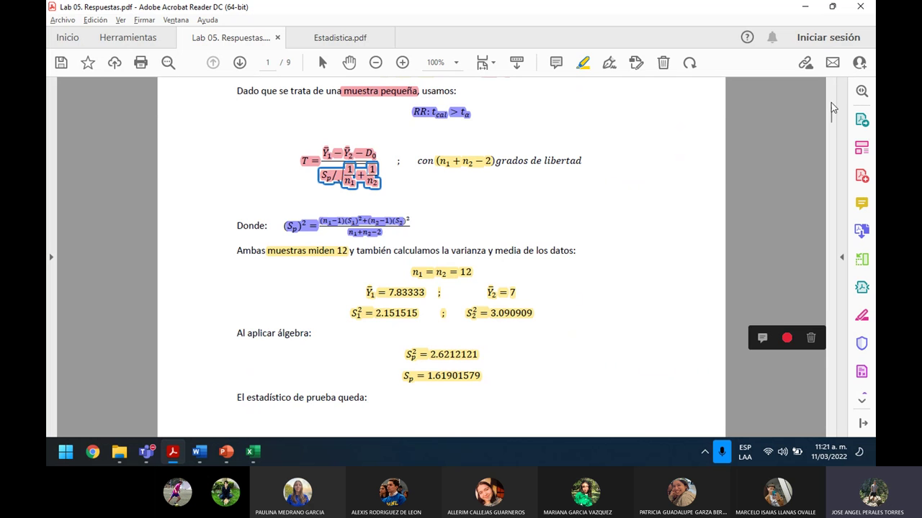
drag(833, 110, 832, 139)
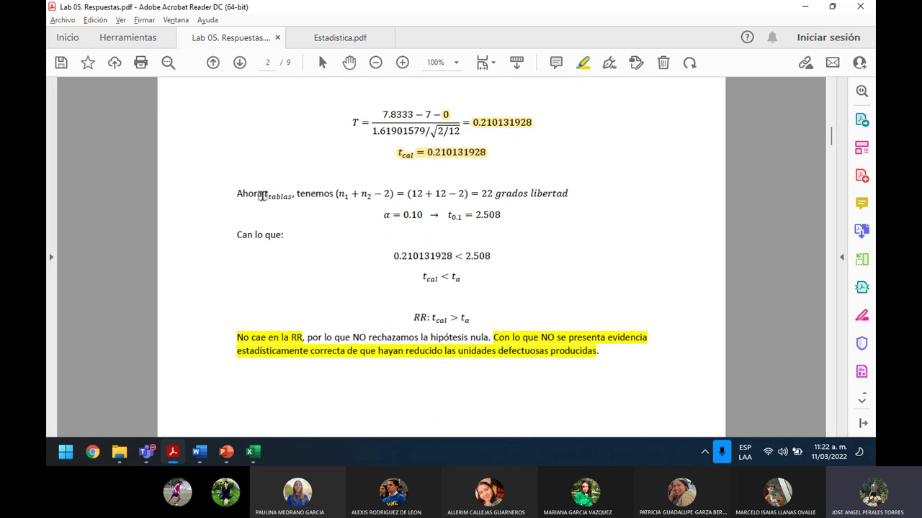
drag(266, 192, 293, 195)
drag(338, 196, 568, 191)
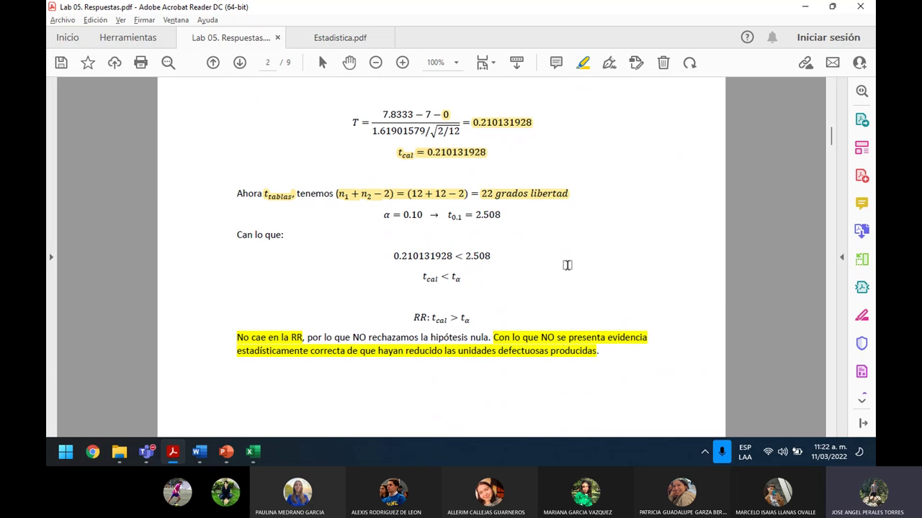
drag(381, 218, 459, 218)
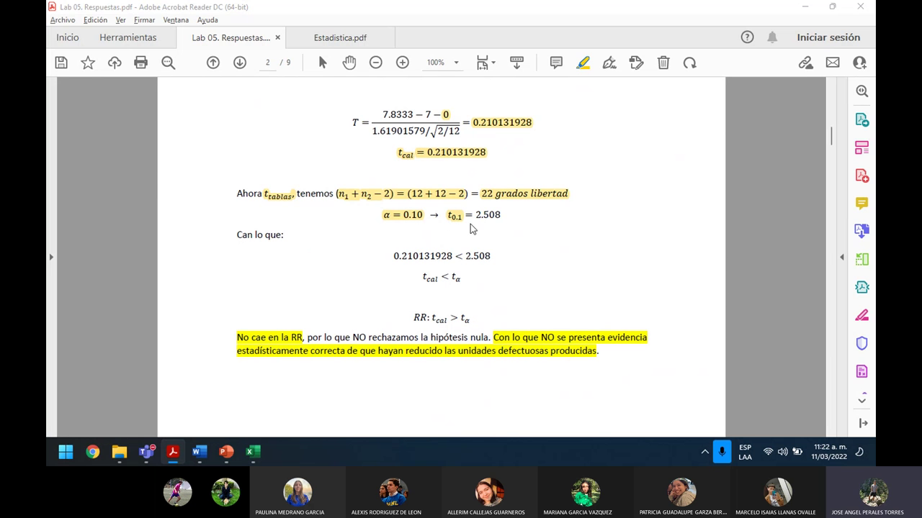
Step: Switch to Estadistica.pdf and highlight the t table's whole row for 22 degrees of freedom in yellow
key(super+Tab)
key(Left)
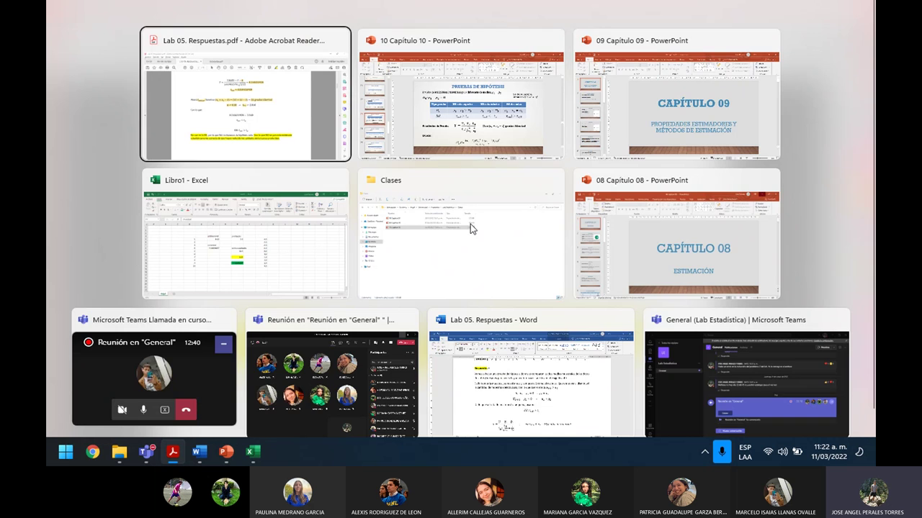
key(Return)
key(ctrl+Tab)
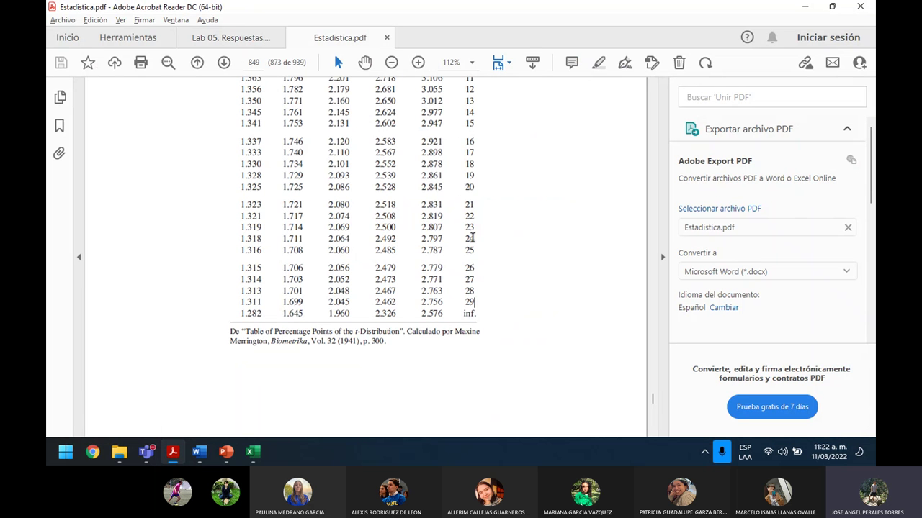
drag(475, 214, 242, 219)
click(598, 64)
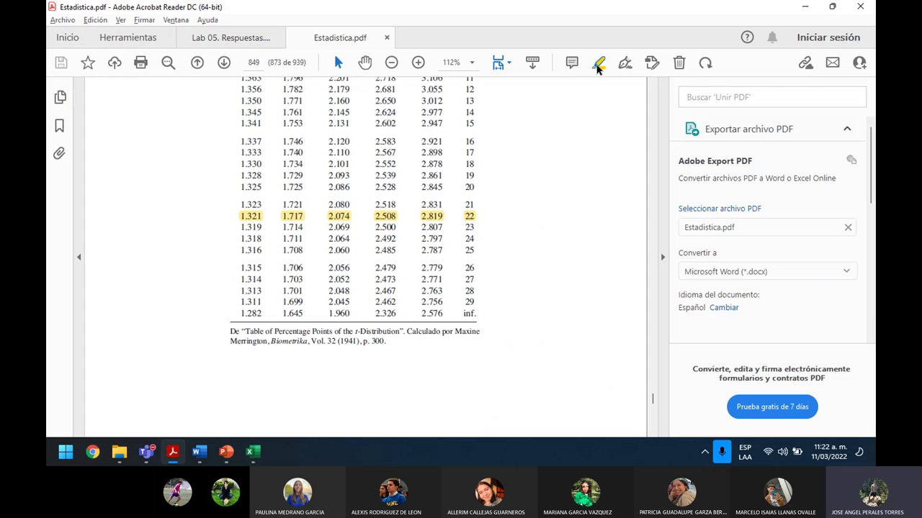
Step: Compare the t table's column headings in Estadistica.pdf with the α = 0.10 and t_0.1 line in Lab 05. Respuestas.pdf
scroll(582, 218, up, 5)
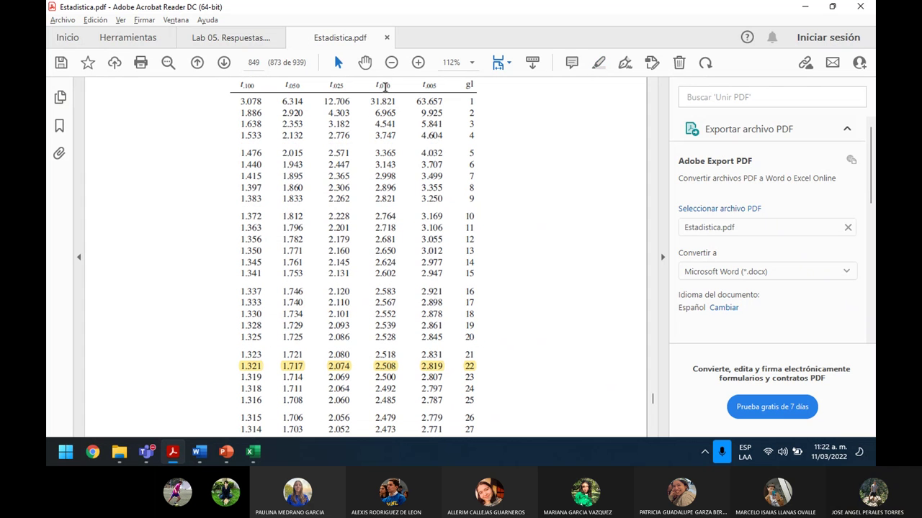
drag(391, 86, 367, 87)
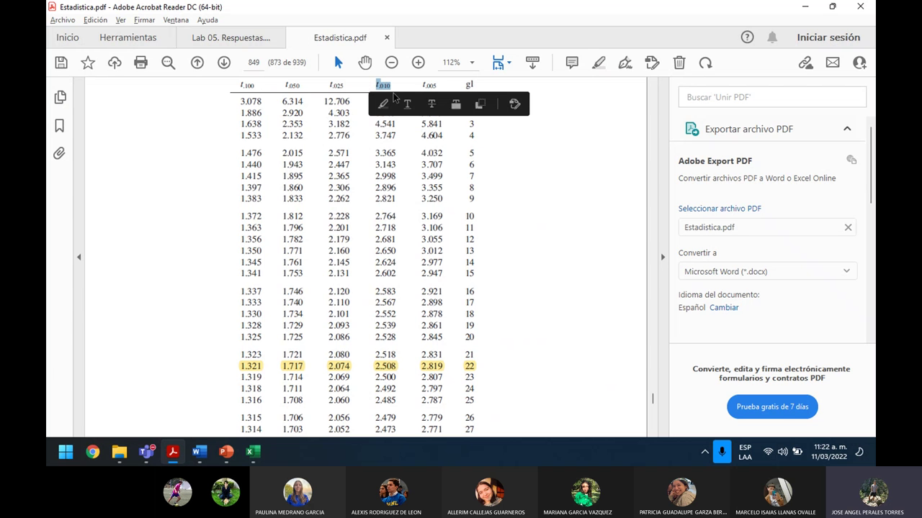
key(alt+Tab)
key(alt+Tab)
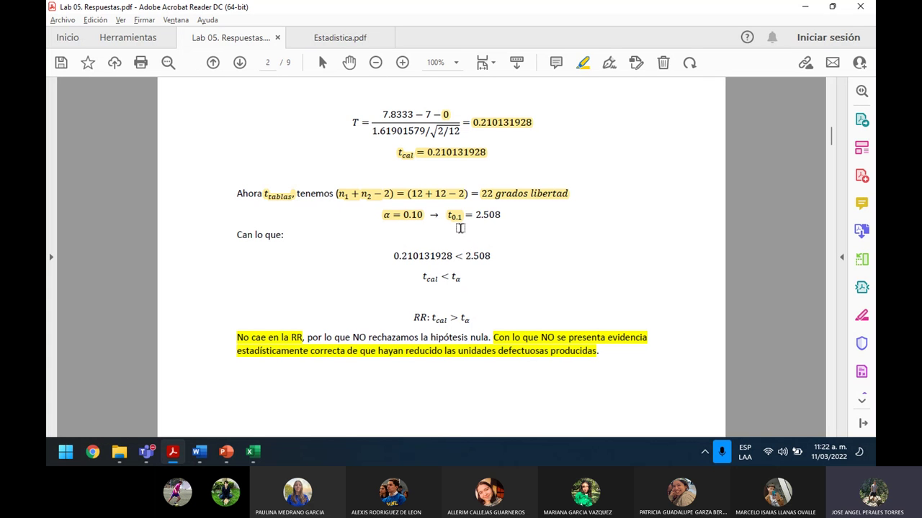
key(ctrl+Tab)
key(ctrl+Tab)
key(ctrl+Tab)
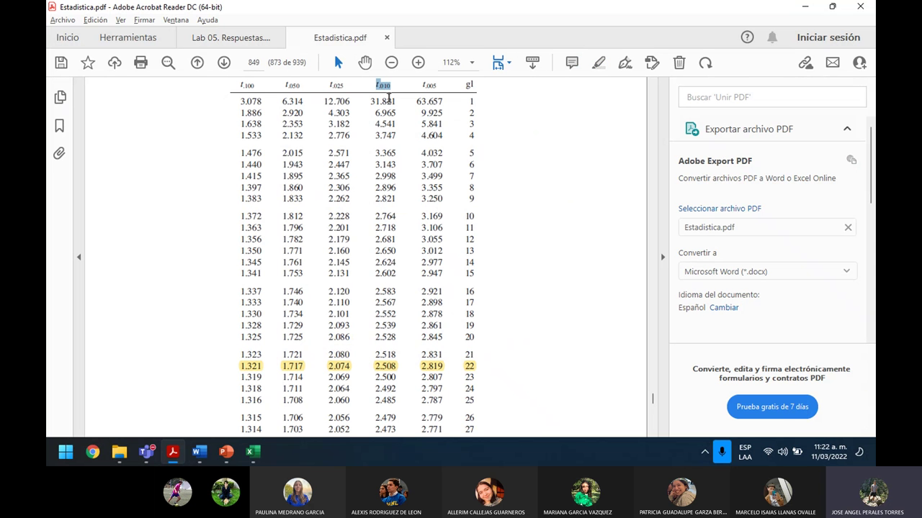
key(ctrl+Tab)
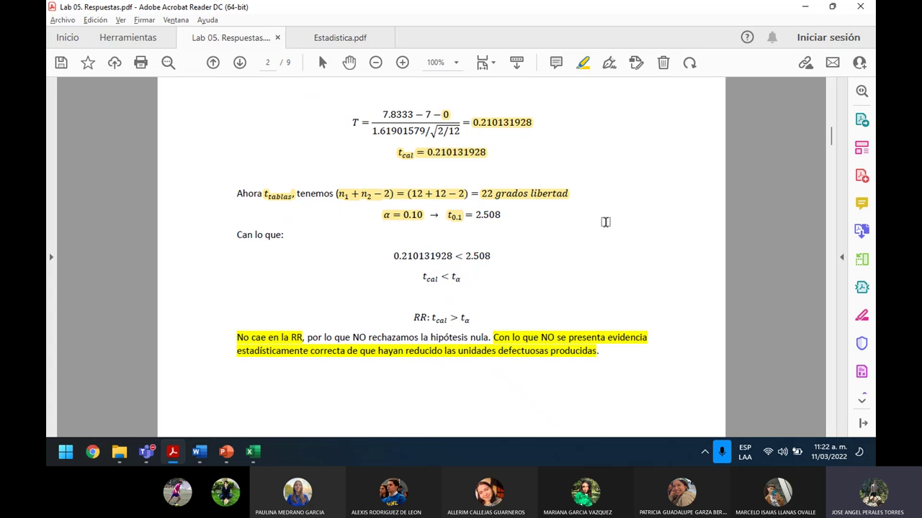
scroll(606, 222, up, 1)
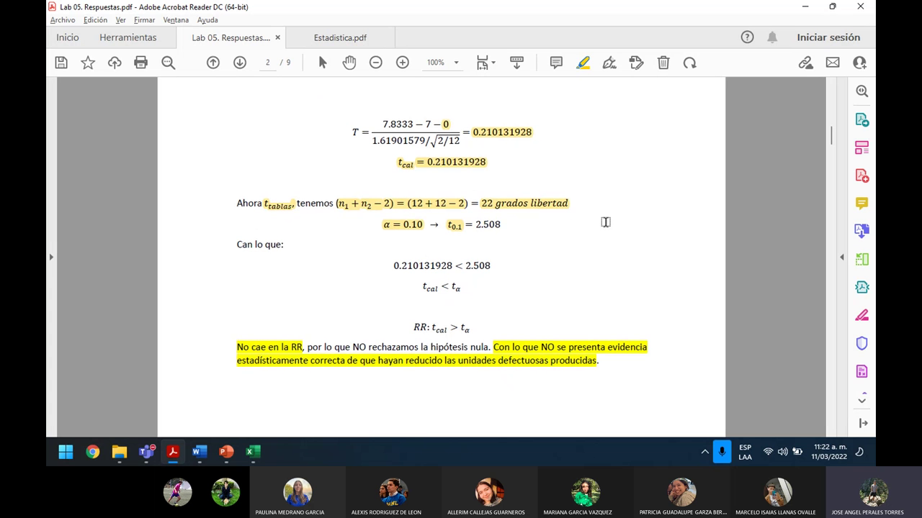
key(ctrl+Tab)
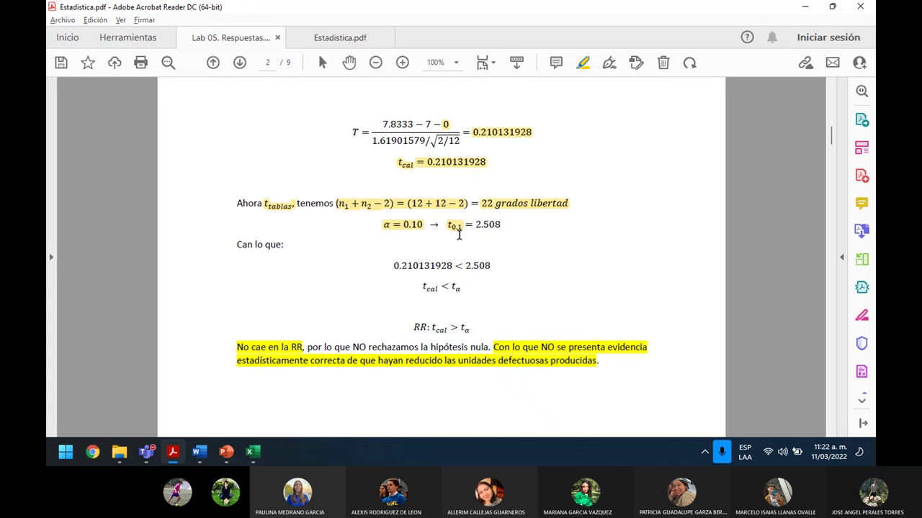
key(ctrl+Tab)
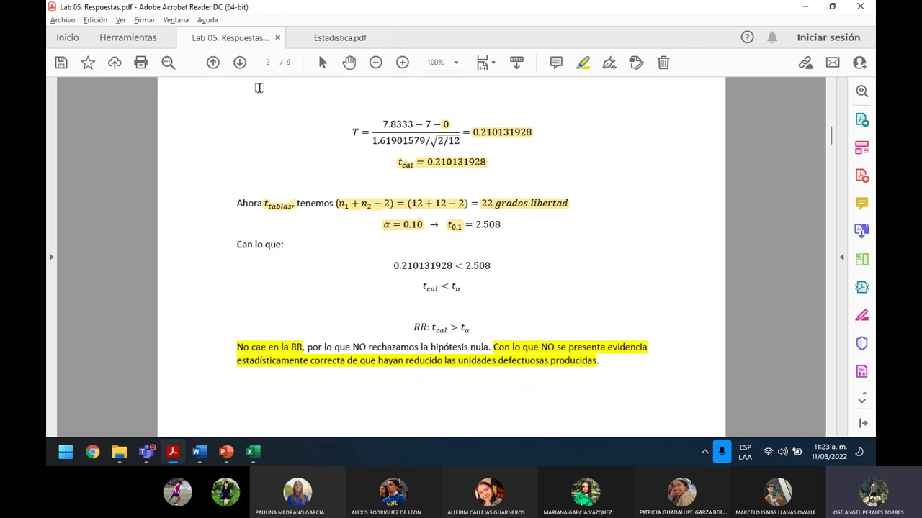
Step: Highlight the t.100 heading of the table in Estadistica.pdf and delete the highlight from the row for 22 degrees of freedom
key(ctrl+Tab)
double_click(249, 86)
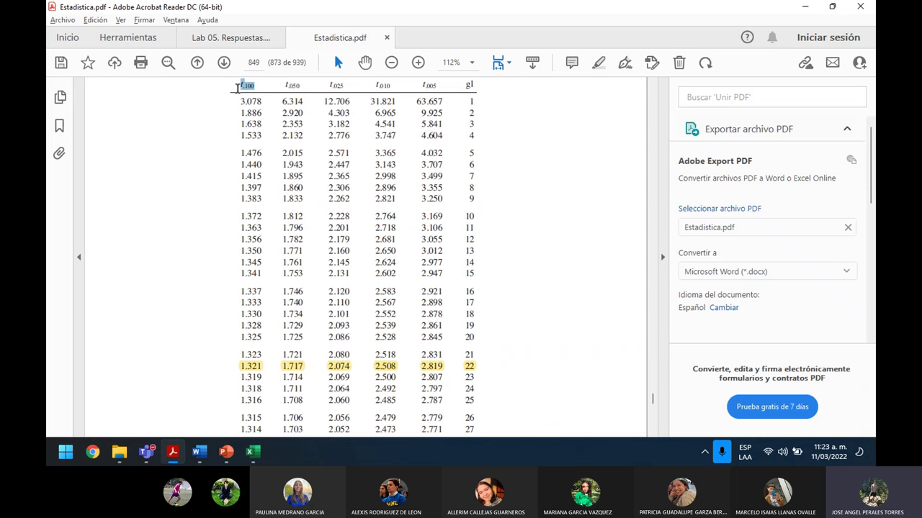
click(252, 104)
click(388, 368)
key(Delete)
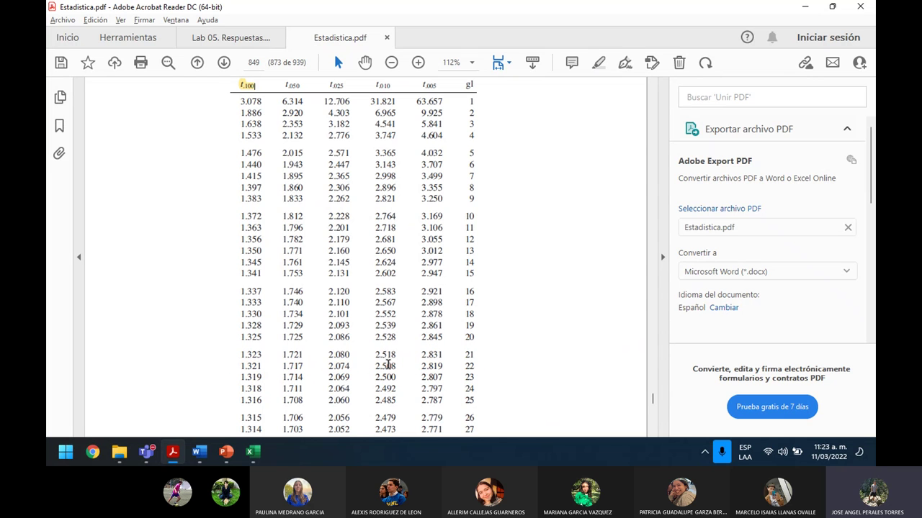
Step: Highlight the t.010 column heading and its value 2.508 in the row for 22 degrees of freedom
drag(393, 84, 371, 81)
click(387, 103)
drag(398, 368, 367, 366)
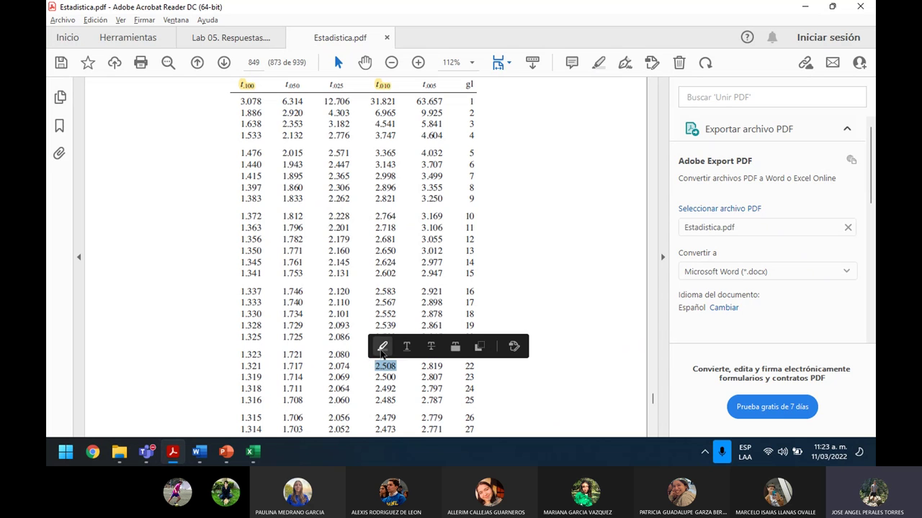
click(381, 345)
Step: Highlight the t.100 column's value 1.321 in the row for 22 degrees of freedom
click(246, 87)
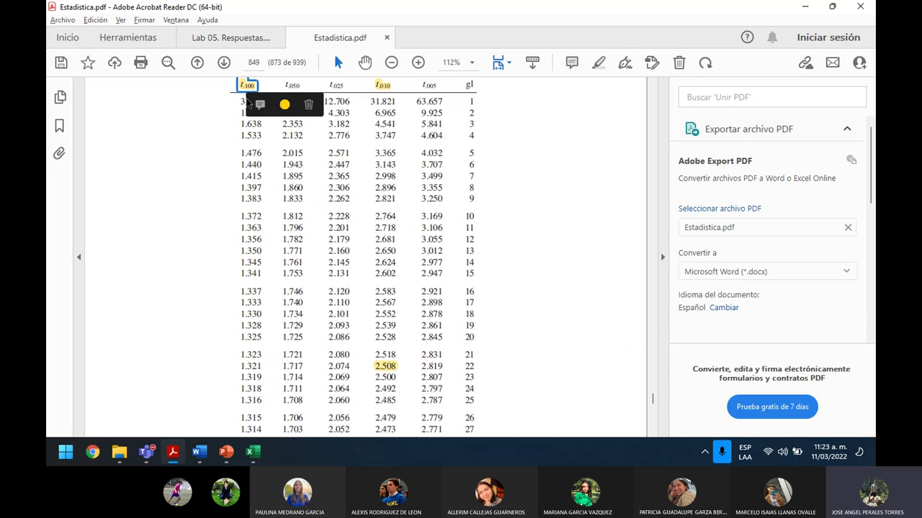
drag(267, 367, 234, 363)
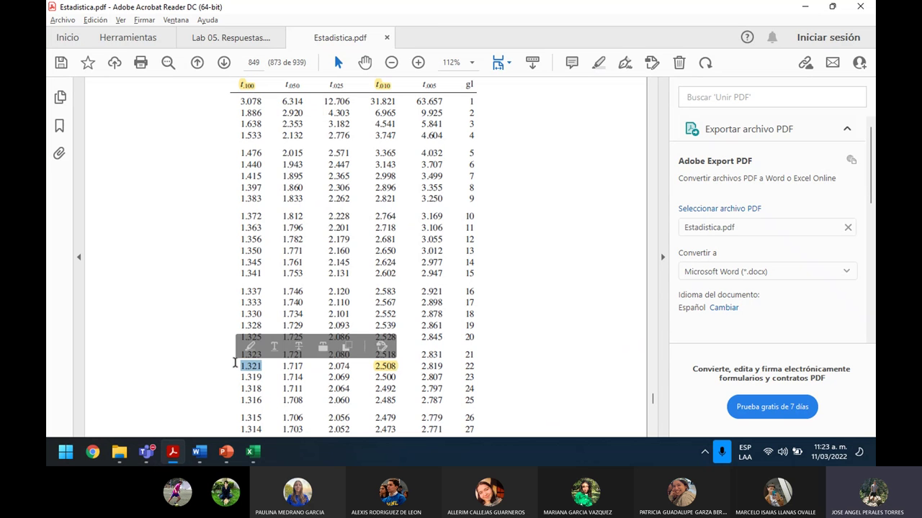
click(251, 347)
Step: Review the highlighted t table values, then check the α in the problem statement and the t_0.1 line in Lab 05. Respuestas.pdf
scroll(583, 322, down, 1)
scroll(582, 328, down, 1)
scroll(582, 328, up, 3)
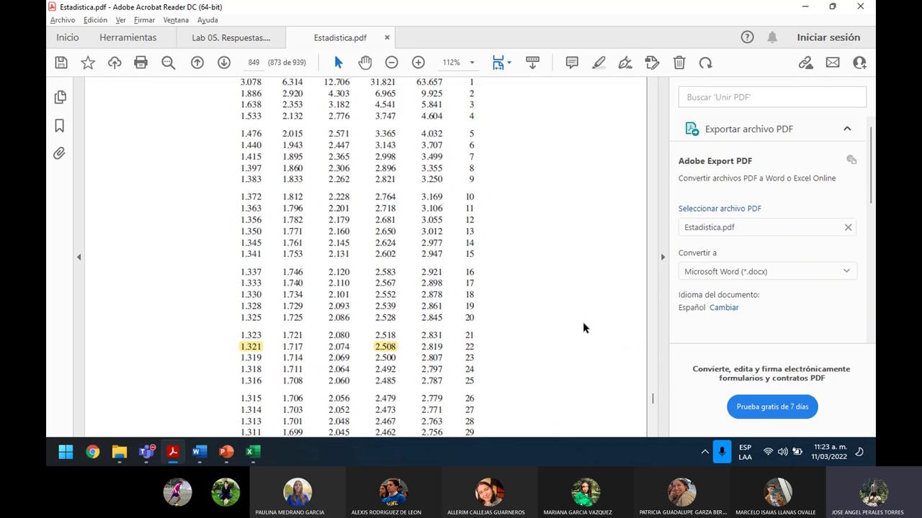
scroll(583, 328, down, 1)
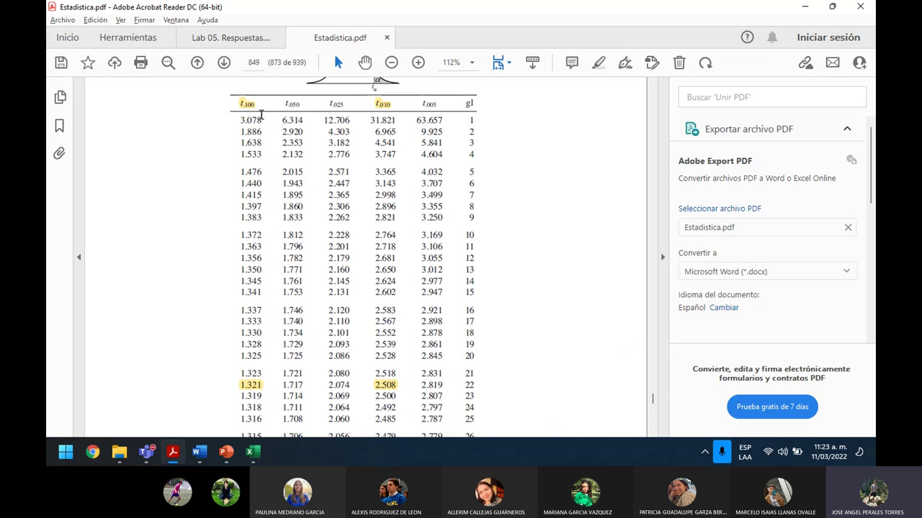
key(super+Tab)
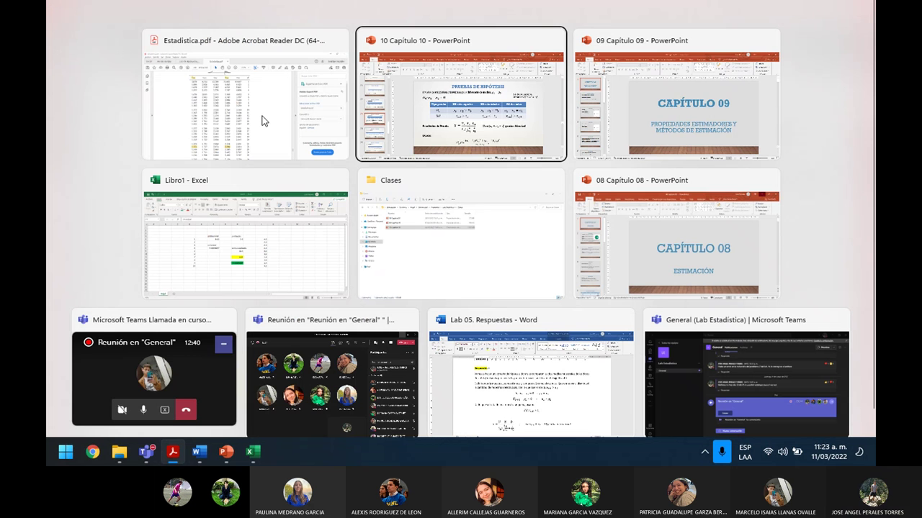
click(261, 120)
scroll(261, 115, up, 5)
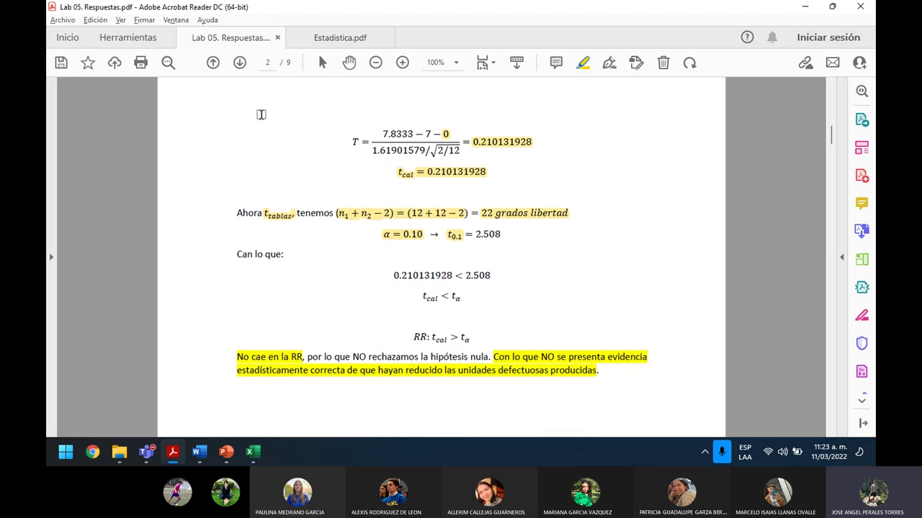
scroll(260, 115, up, 8)
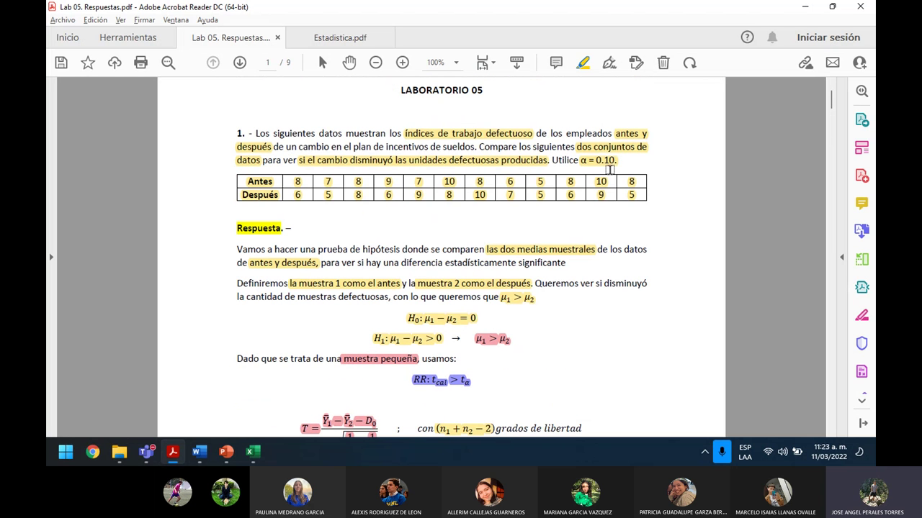
scroll(609, 170, down, 10)
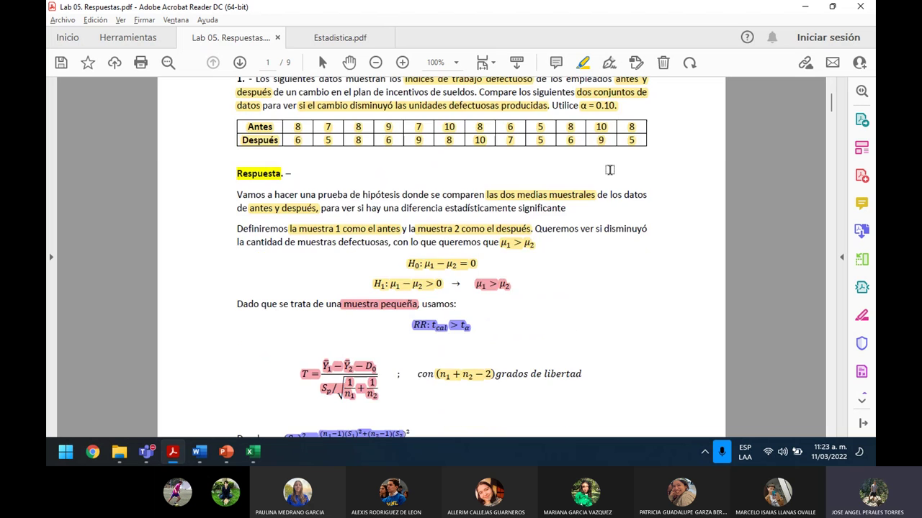
scroll(609, 170, down, 5)
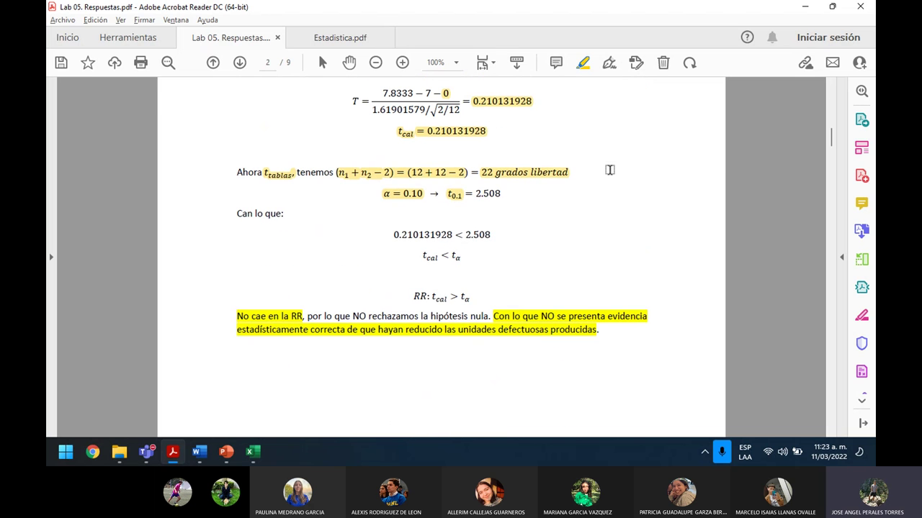
scroll(506, 208, up, 1)
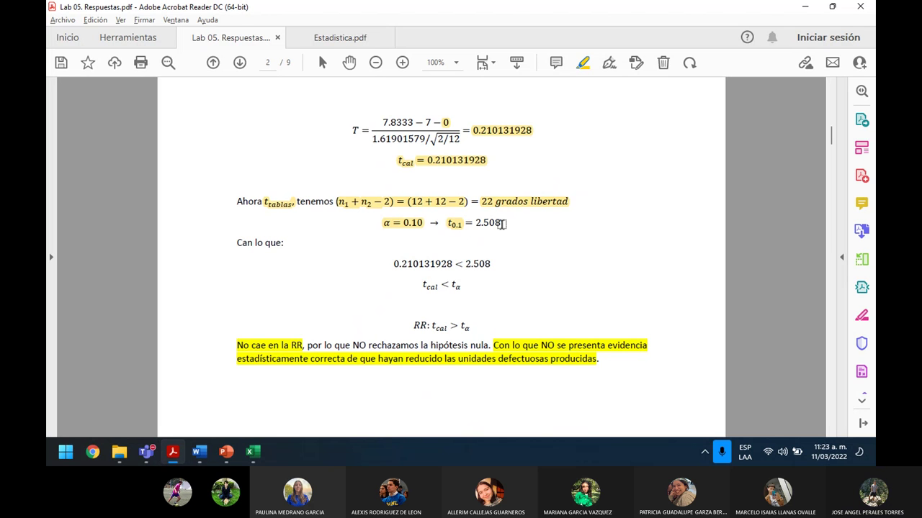
scroll(502, 224, up, 1)
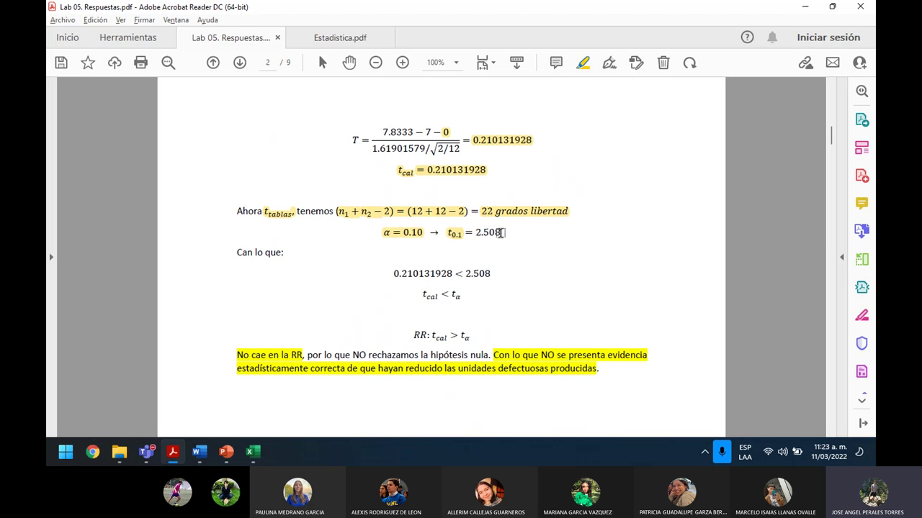
Step: Return to Estadistica.pdf and delete the highlight from 1.321 in the row for 22 degrees of freedom
key(super+Tab)
key(Right)
key(Left)
key(Left)
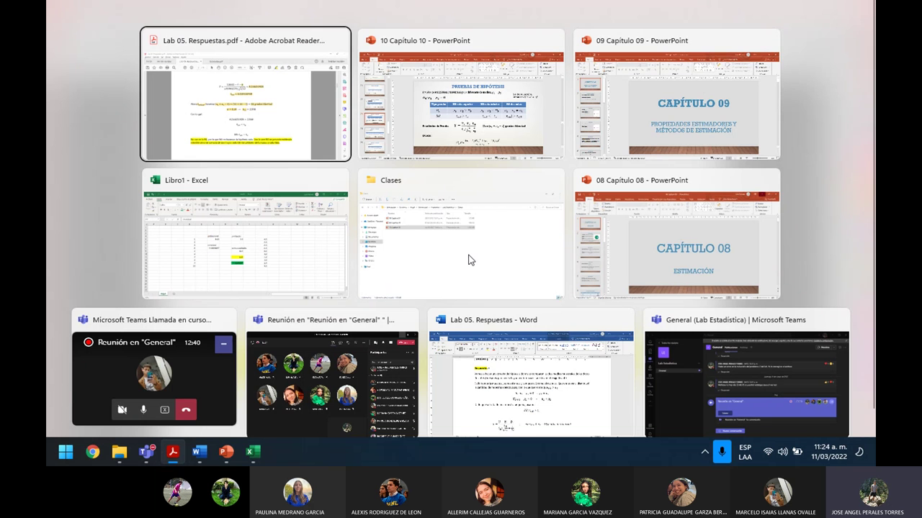
click(317, 52)
click(331, 39)
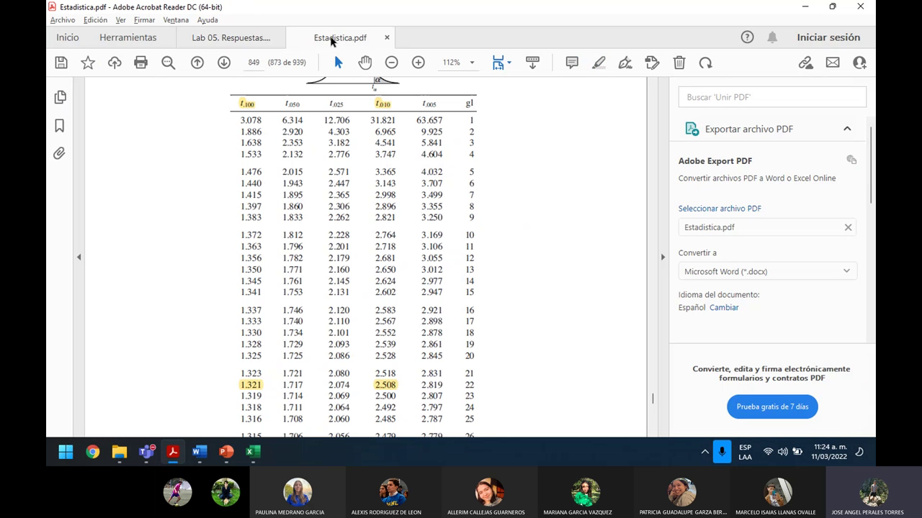
click(256, 385)
key(Delete)
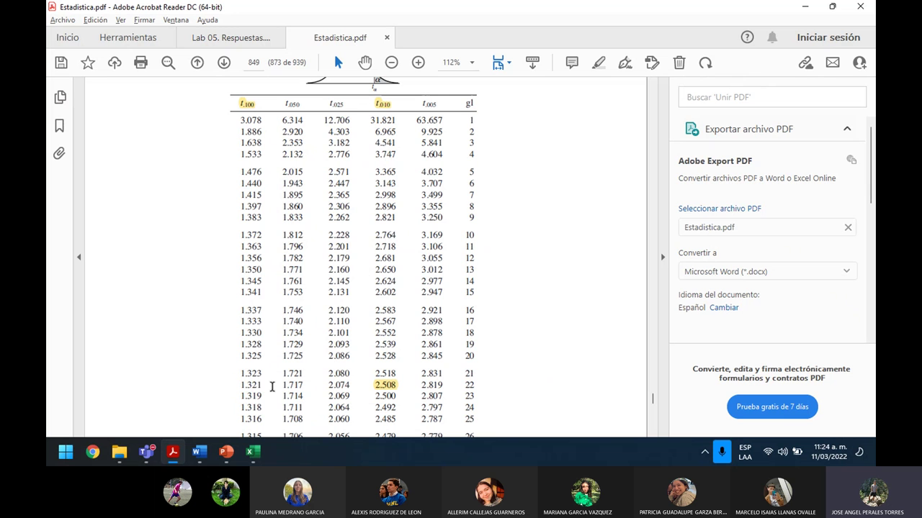
Step: Copy 1.321 from the 22 degrees of freedom row of the t table and switch to the Lab 05. Respuestas Word document
drag(264, 386, 240, 387)
key(ctrl+c)
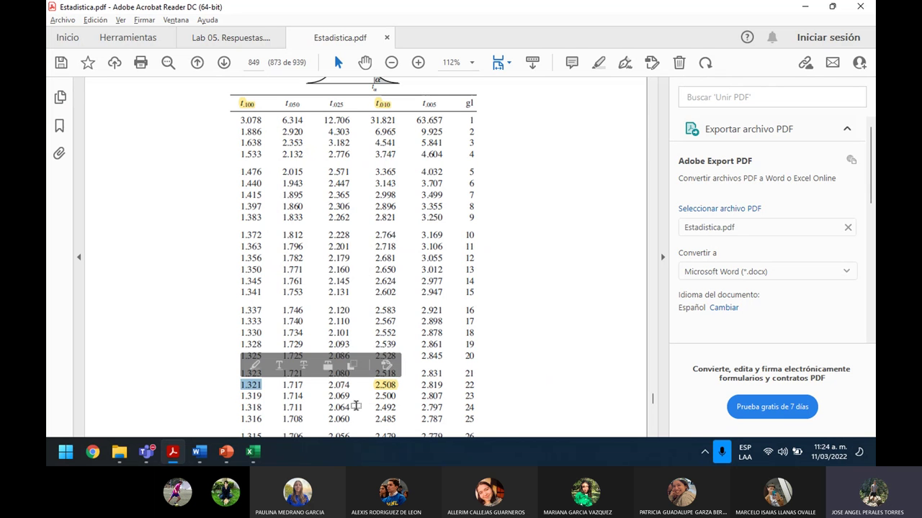
key(alt+Tab)
key(Down)
key(Down)
key(Right)
key(Return)
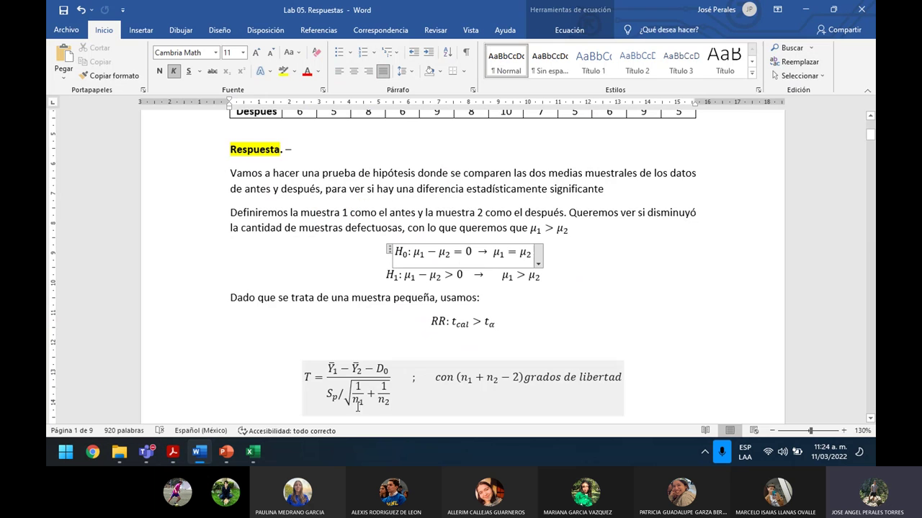
Step: Replace 2.508 with the copied 1.321 in the t_0.1 line below the degrees of freedom calculation
click(772, 431)
click(773, 431)
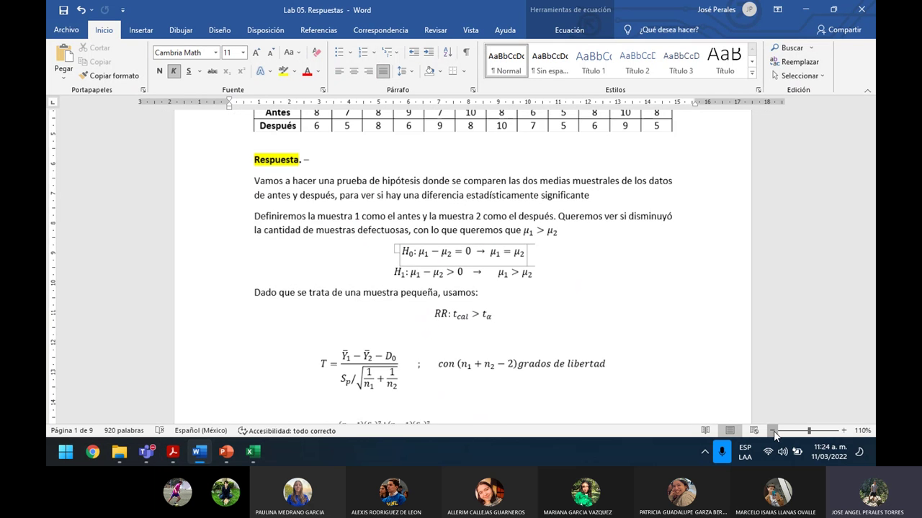
click(772, 431)
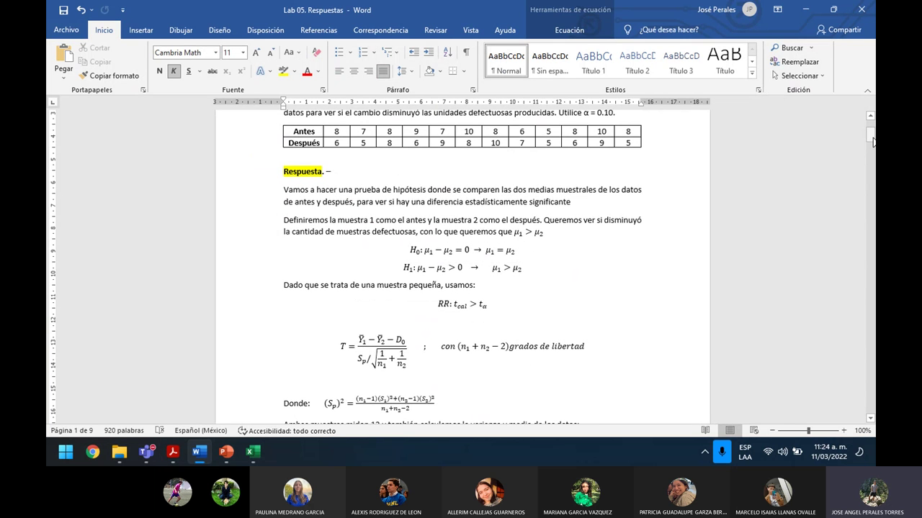
drag(871, 139, 872, 167)
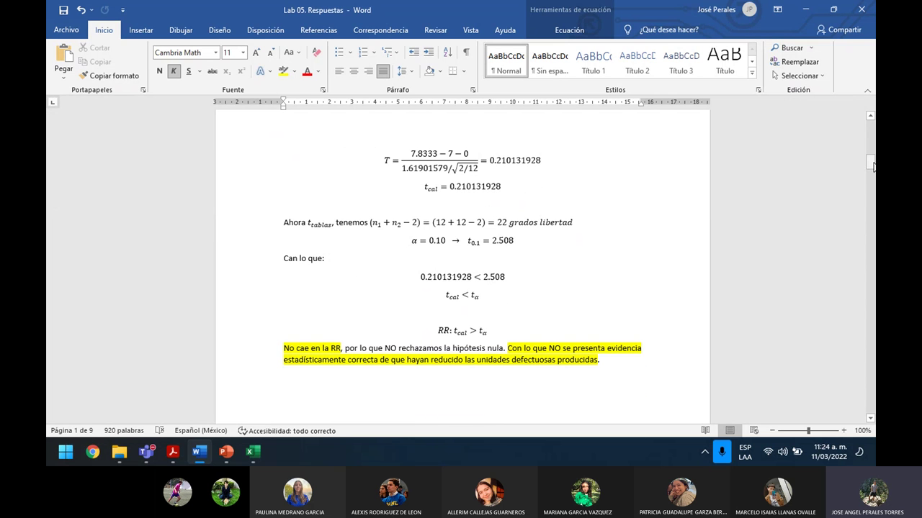
click(514, 241)
double_click(504, 241)
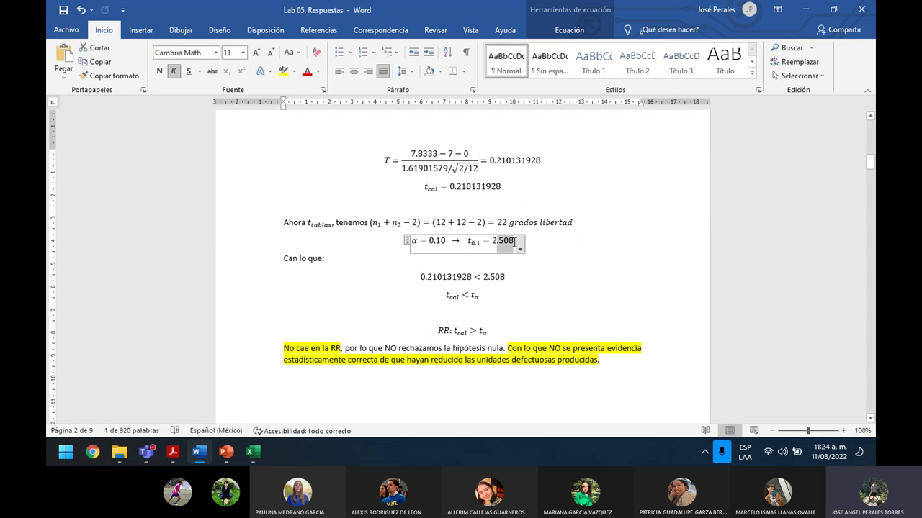
key(ctrl+v)
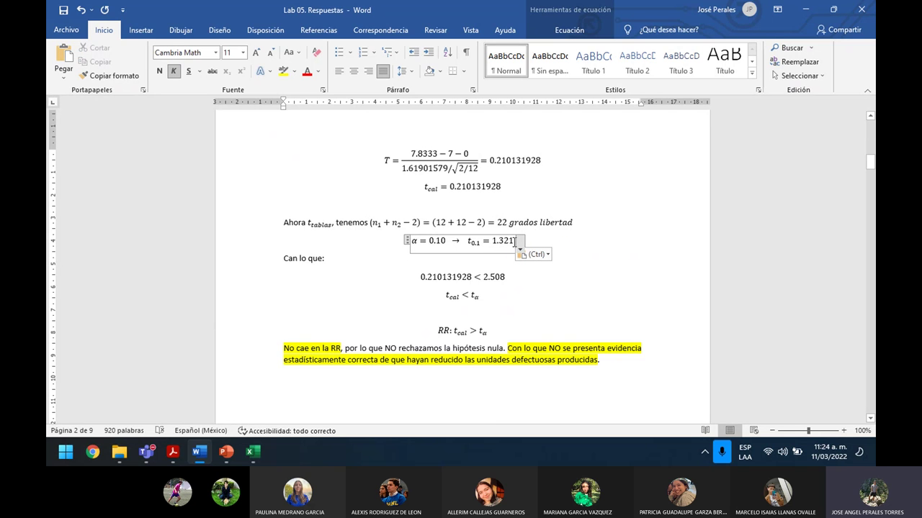
Step: Copy 1.321 from the t_0.1 line and paste it over 2.508 in the inequality below "Can lo que:"
key(shift+Left)
key(shift+Left)
key(shift+Left)
key(shift+Left)
key(shift+Left)
key(ctrl+c)
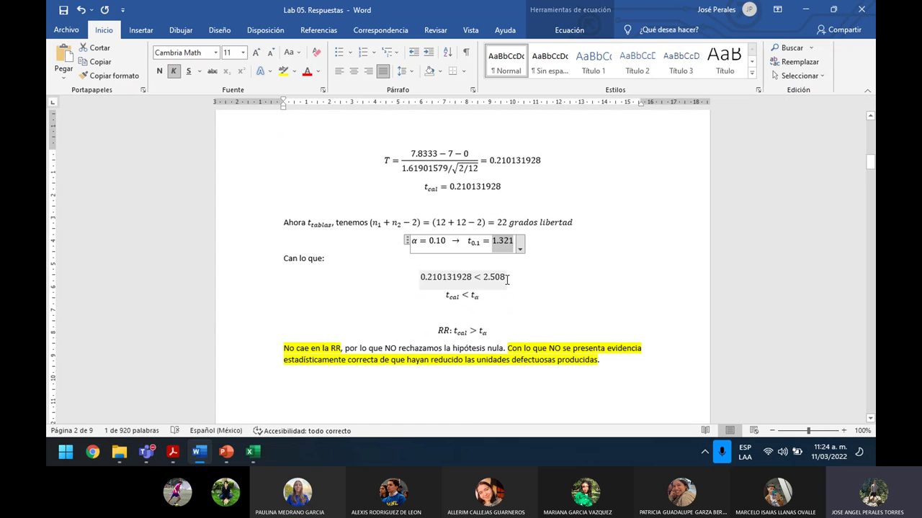
click(507, 280)
key(shift+Left)
key(shift+Left)
key(shift+Left)
key(shift+Left)
key(shift+Left)
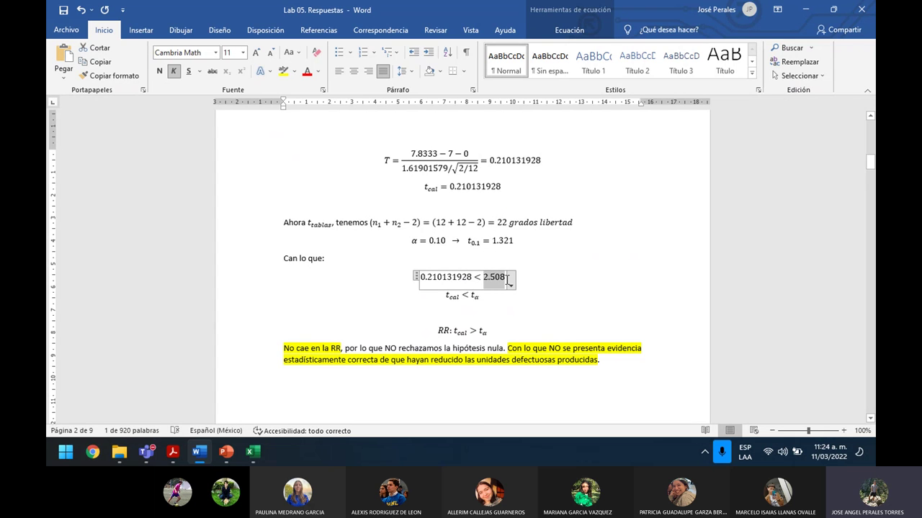
key(ctrl+v)
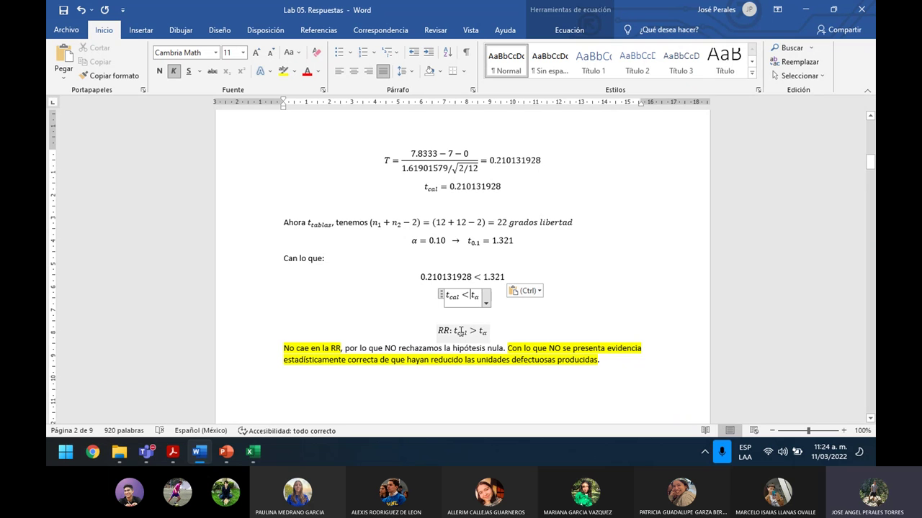
Step: Highlight the t_cal < t_α expression above the rejection region in yellow
drag(487, 333, 435, 332)
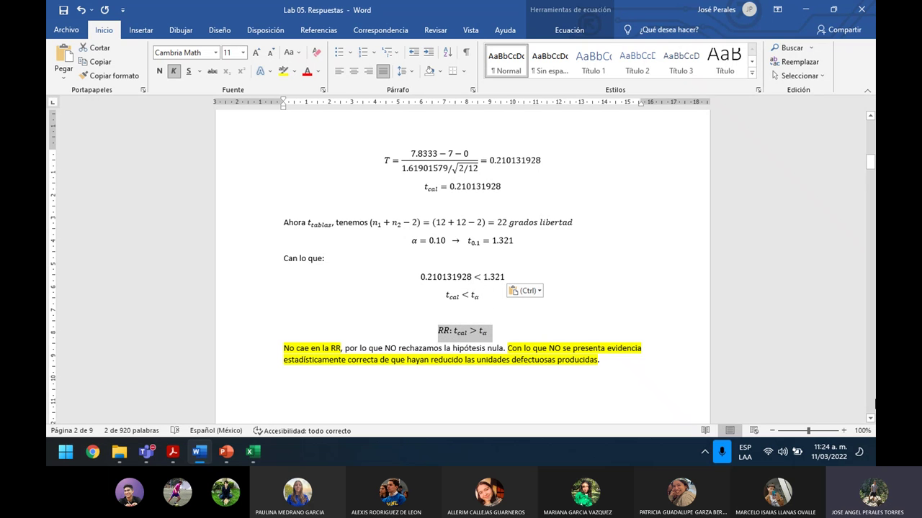
scroll(437, 344, up, 2)
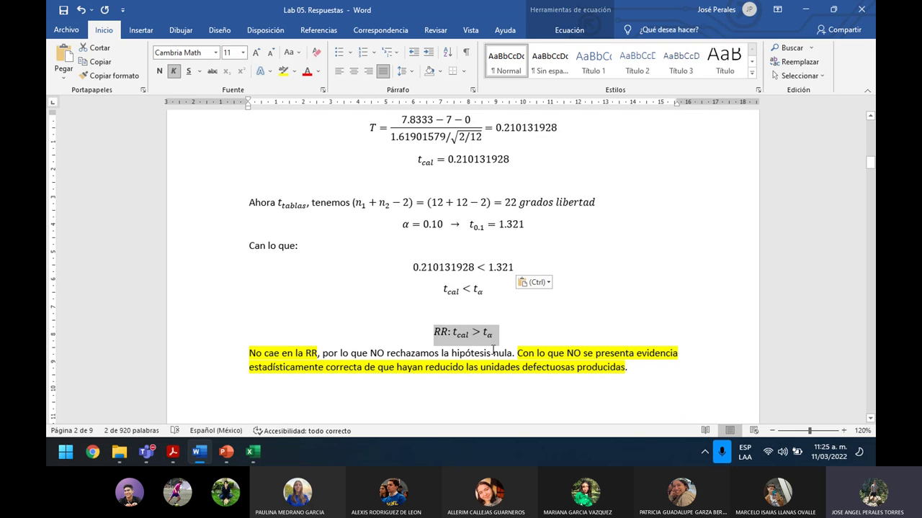
drag(483, 296, 443, 293)
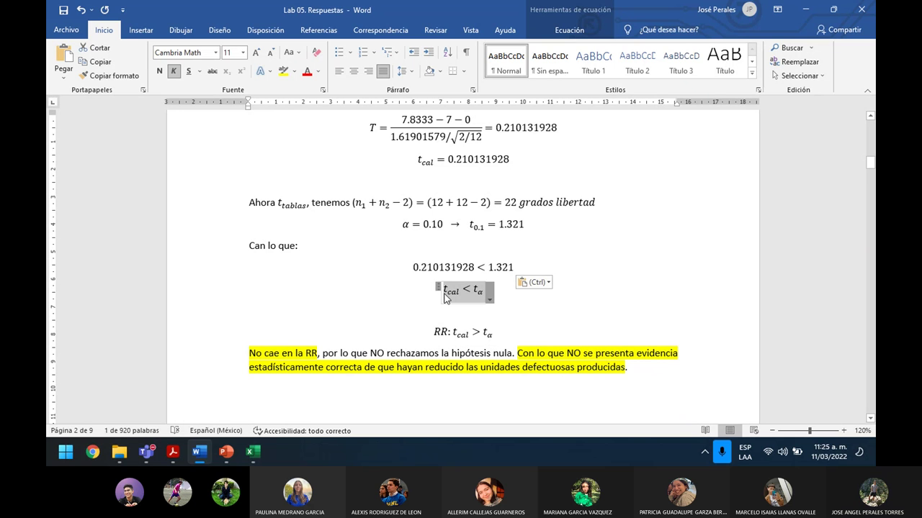
click(281, 70)
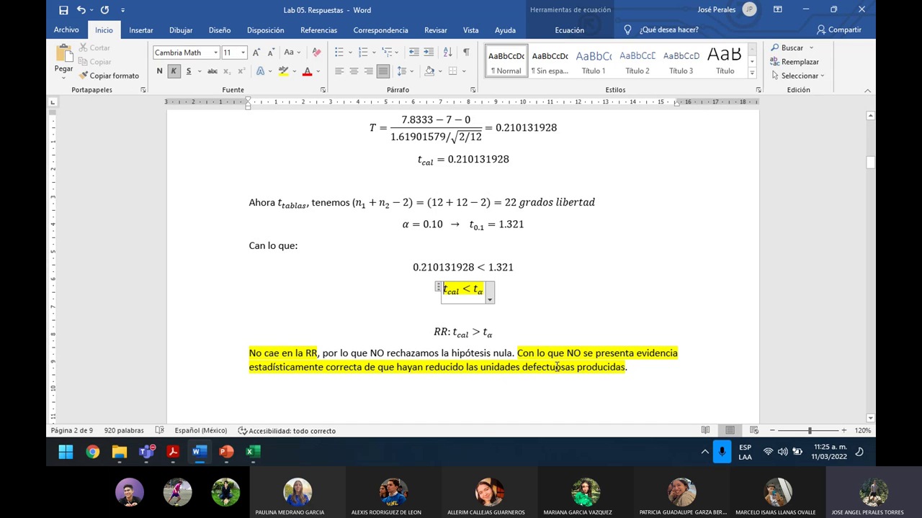
Step: Delete "correcta" from the highlighted conclusion and insert "se" before "hayan"
click(364, 372)
double_click(364, 370)
key(BackSpace)
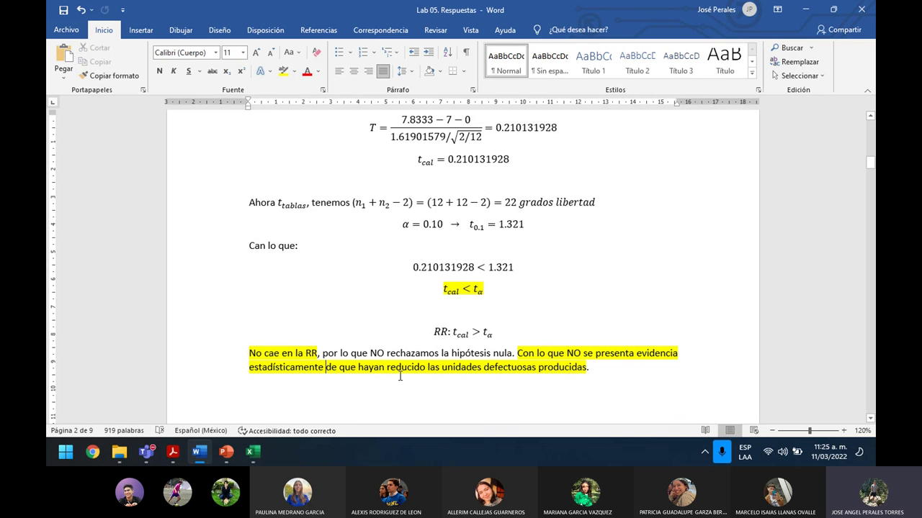
click(355, 367)
text(se)
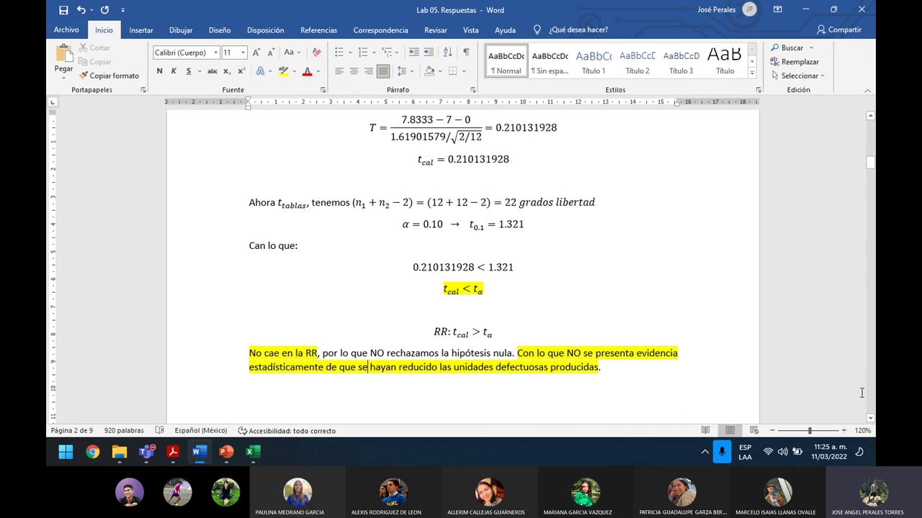
Step: Review the Antes and Después data table in problem 1 and the corrected conclusion of its answer
drag(871, 164, 871, 126)
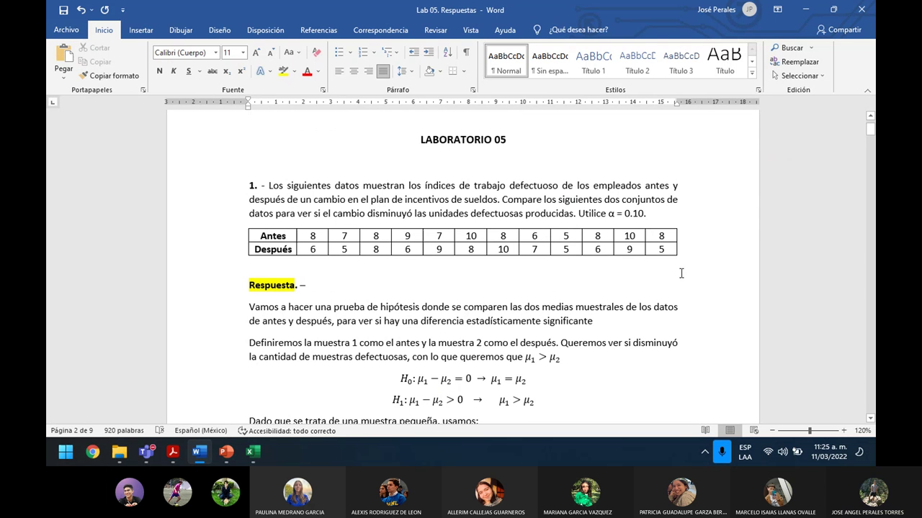
drag(670, 245, 796, 235)
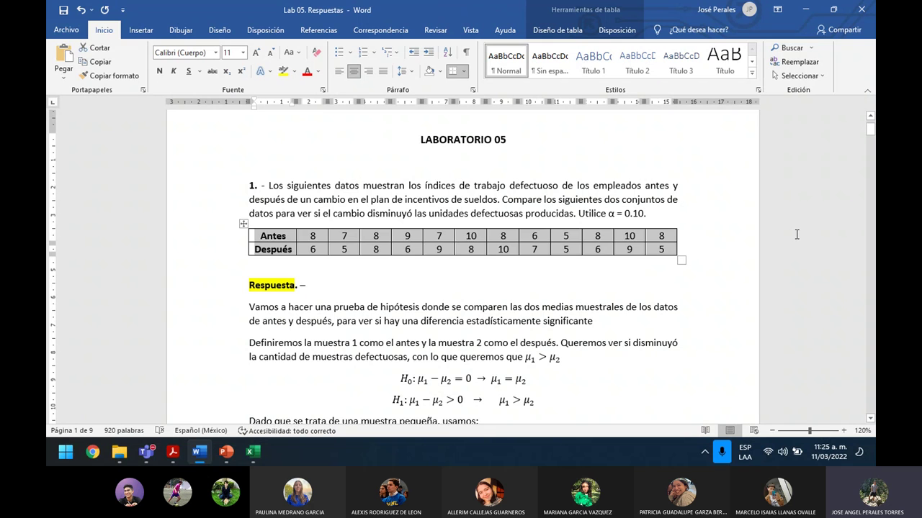
click(796, 235)
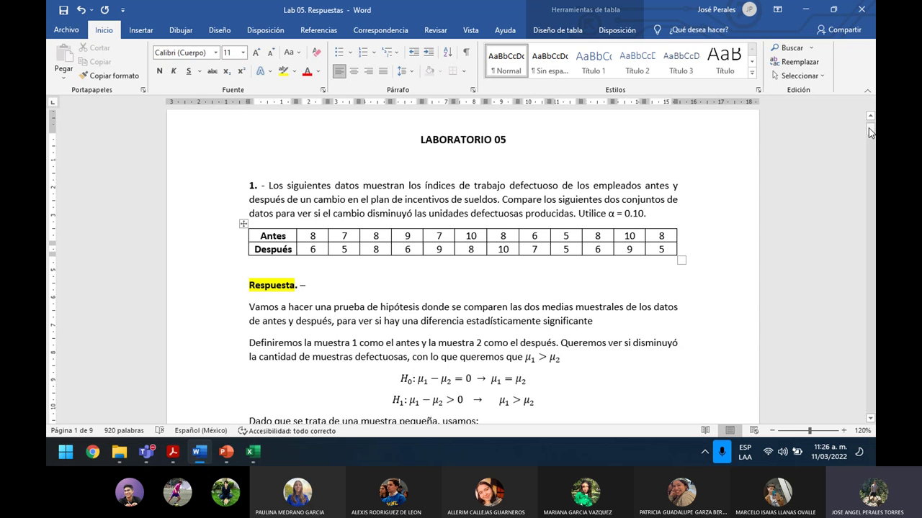
drag(870, 131, 871, 168)
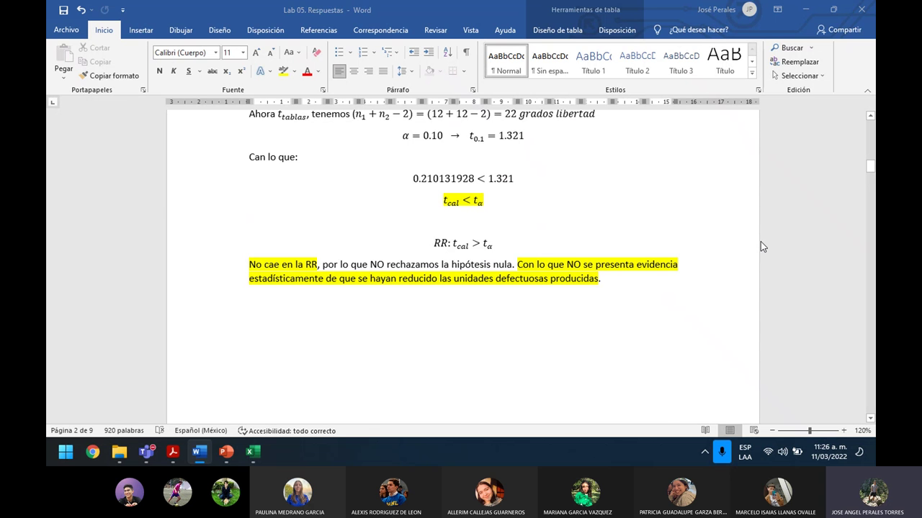
Step: Switch to Lab 05. Respuestas.pdf and highlight 2.508 in the t_0.1 line and 2/12 in the T calculation
key(alt+Tab)
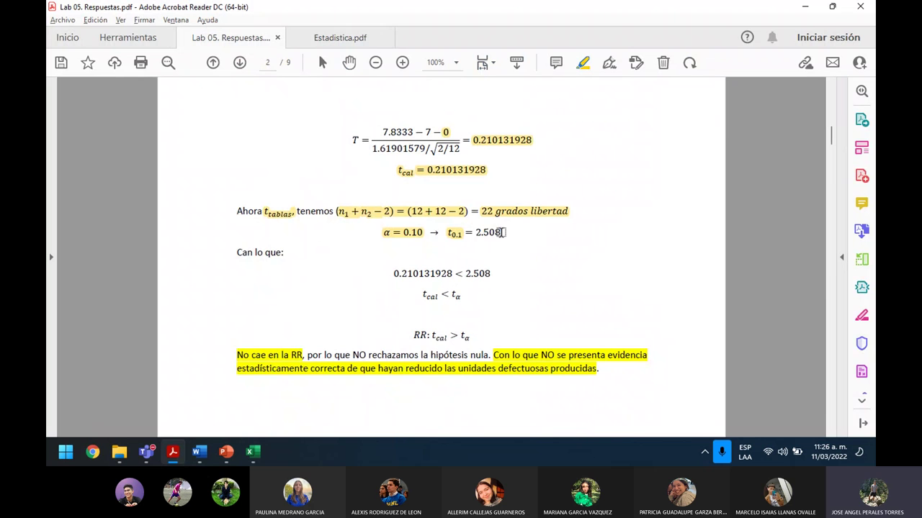
drag(502, 232, 474, 233)
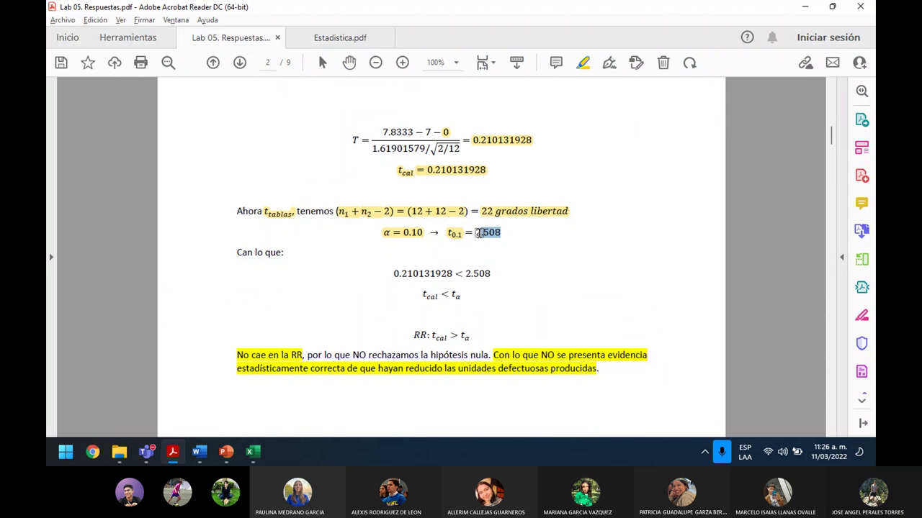
click(478, 244)
drag(462, 147, 435, 149)
click(476, 189)
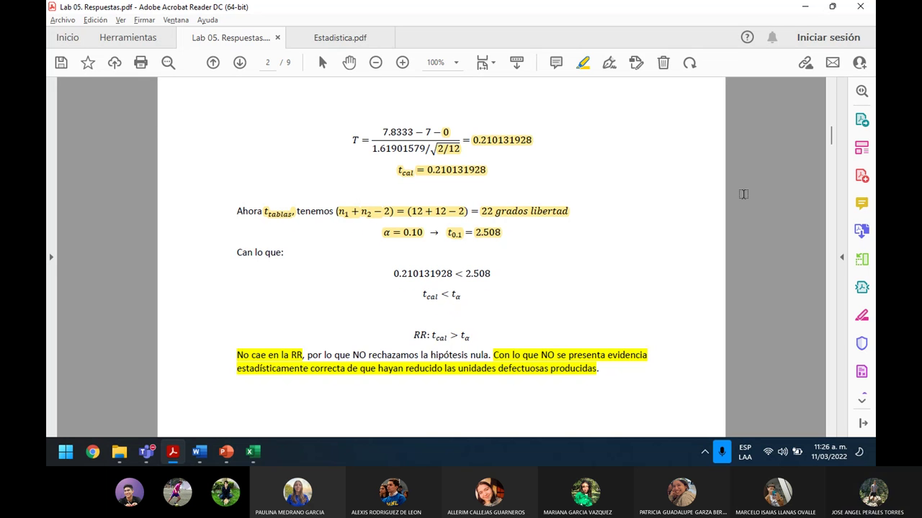
Step: Compare the T formula and the sample statistics on page 1 with the T calculation and conclusion on page 2
scroll(743, 193, up, 10)
scroll(743, 193, up, 1)
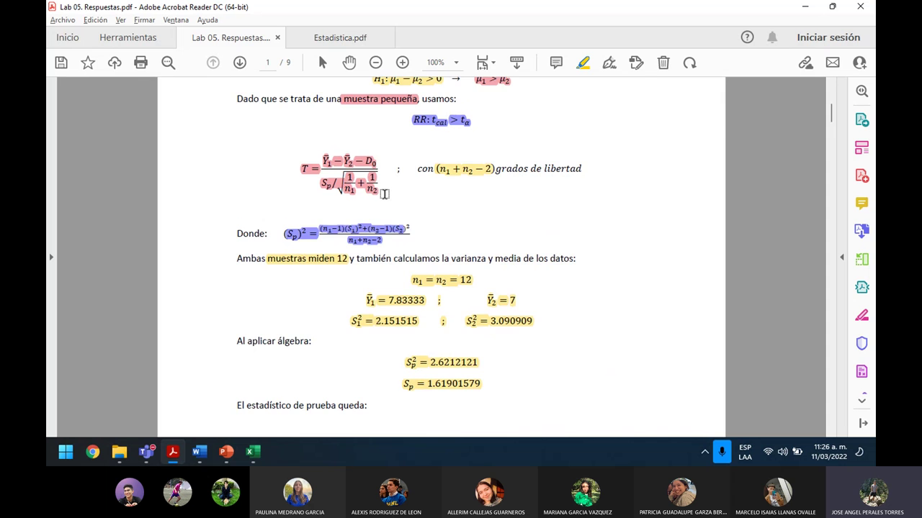
scroll(384, 194, down, 10)
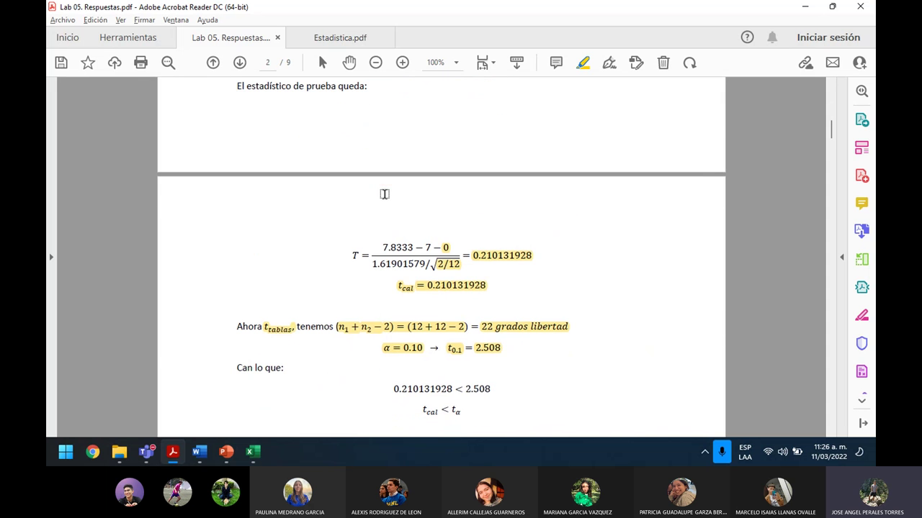
scroll(429, 266, down, 1)
scroll(429, 266, up, 2)
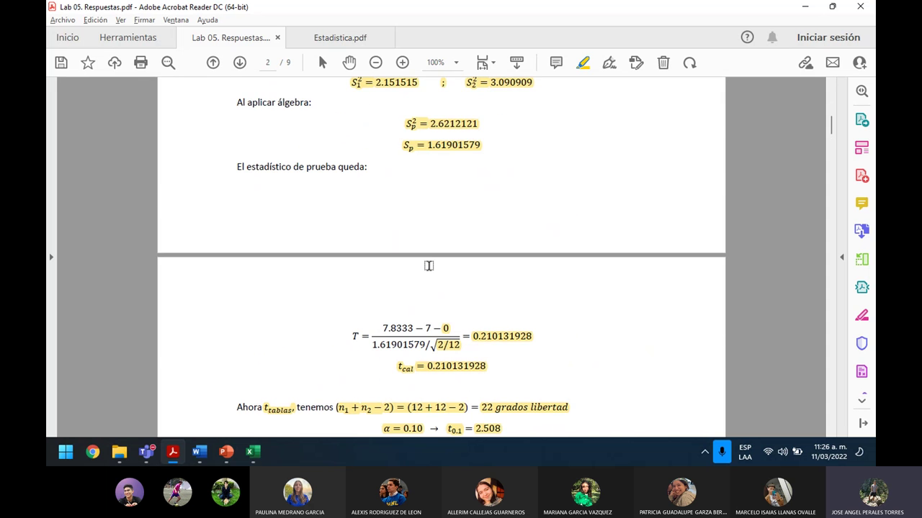
scroll(430, 266, down, 3)
scroll(429, 269, up, 5)
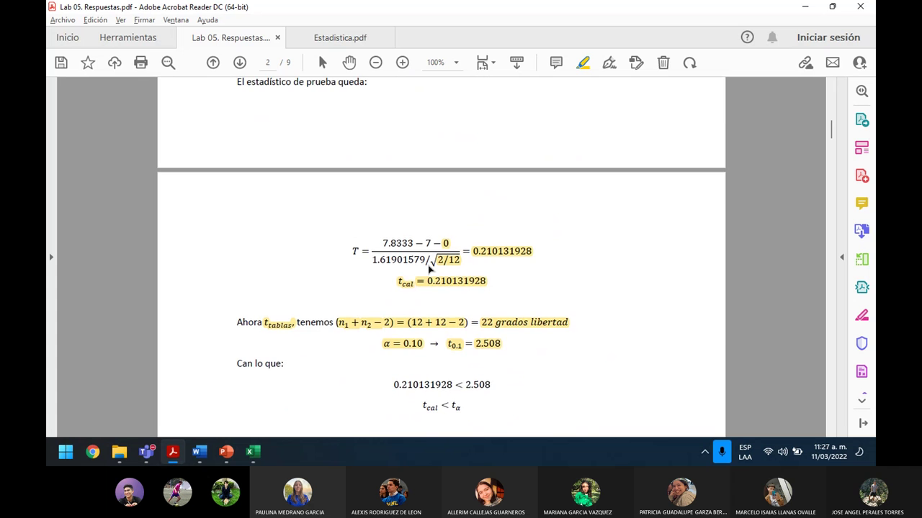
scroll(484, 131, down, 1)
scroll(485, 131, up, 3)
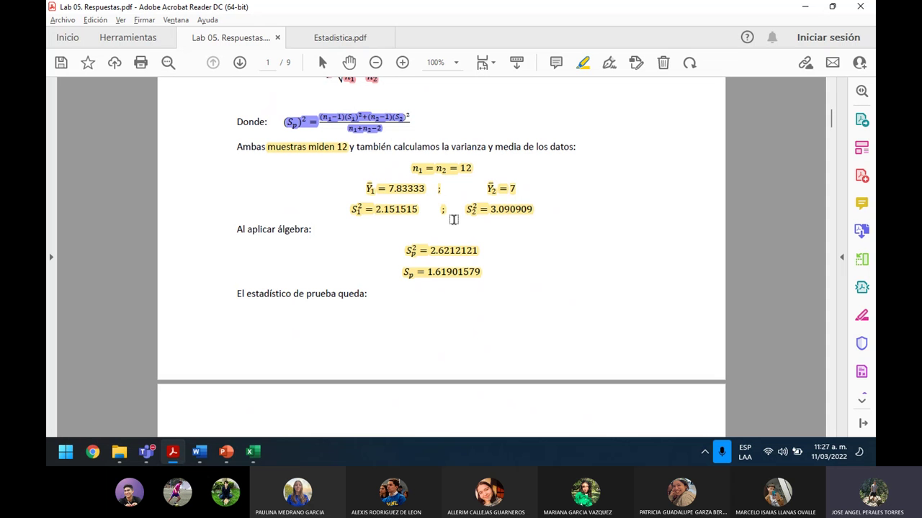
scroll(453, 220, down, 10)
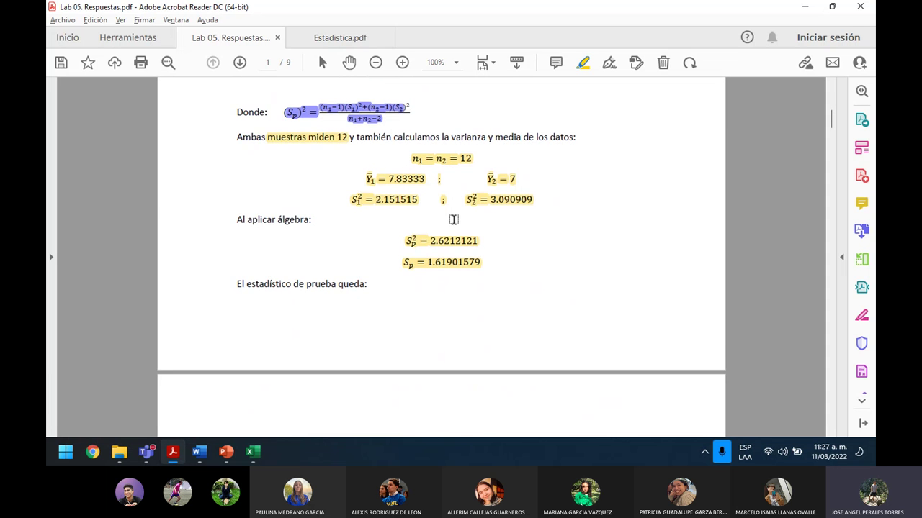
scroll(454, 219, down, 5)
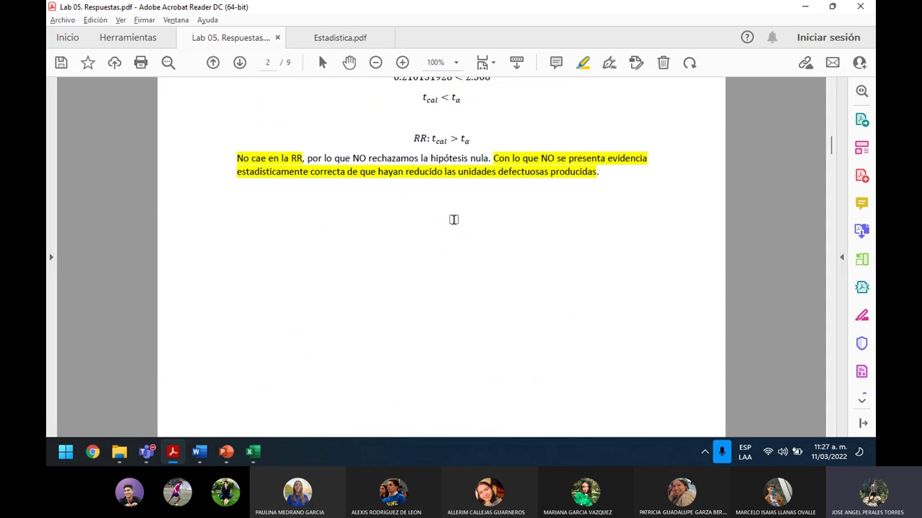
Step: Check the Teams meeting window, minimise it, and return to the T calculation in the PDF
key(alt+Tab)
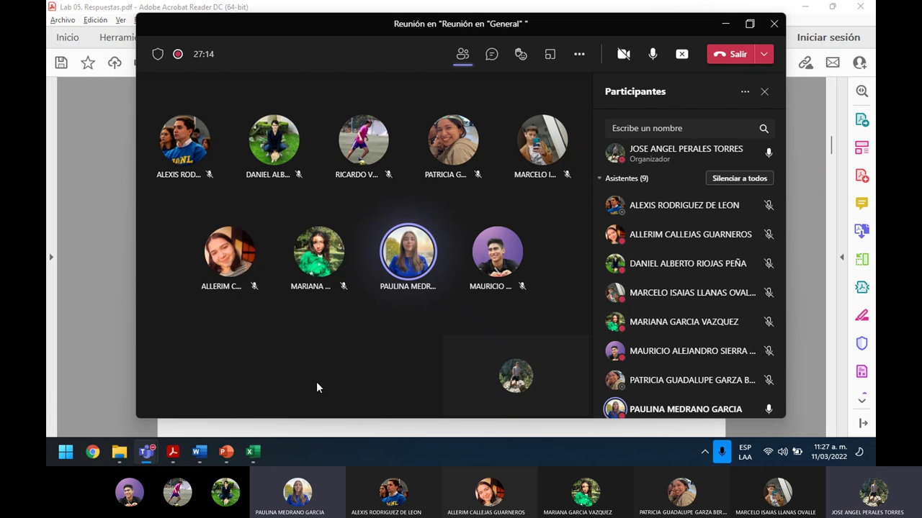
click(724, 23)
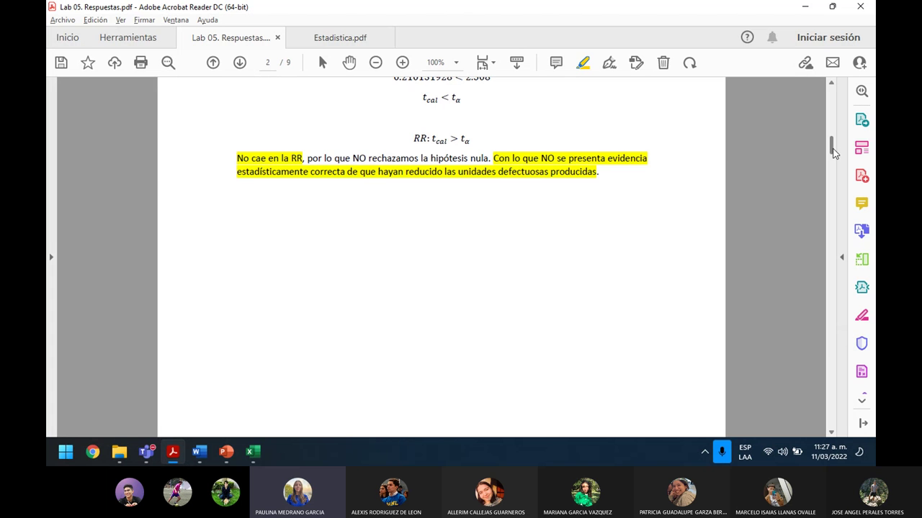
drag(831, 146, 835, 131)
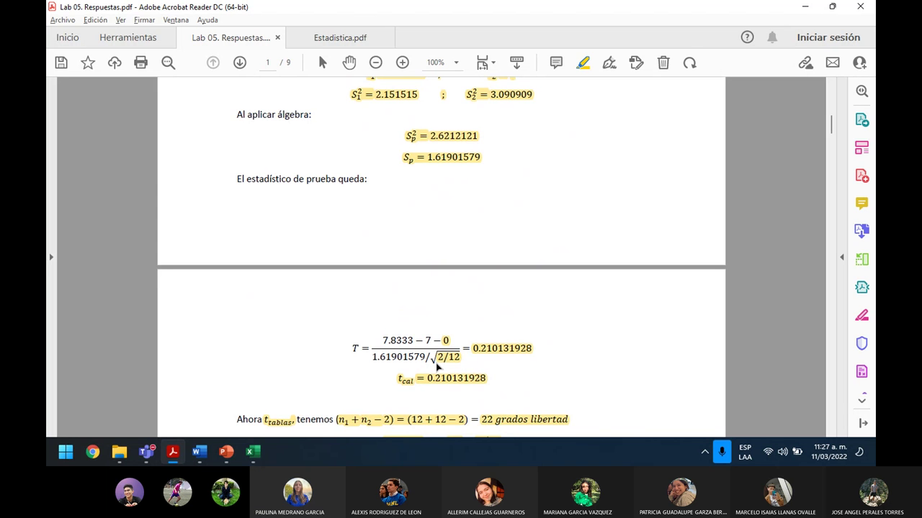
Step: Switch to Estadistica.pdf, go to page 523, and examine the small-sample T formula for comparing two means
key(alt+Tab)
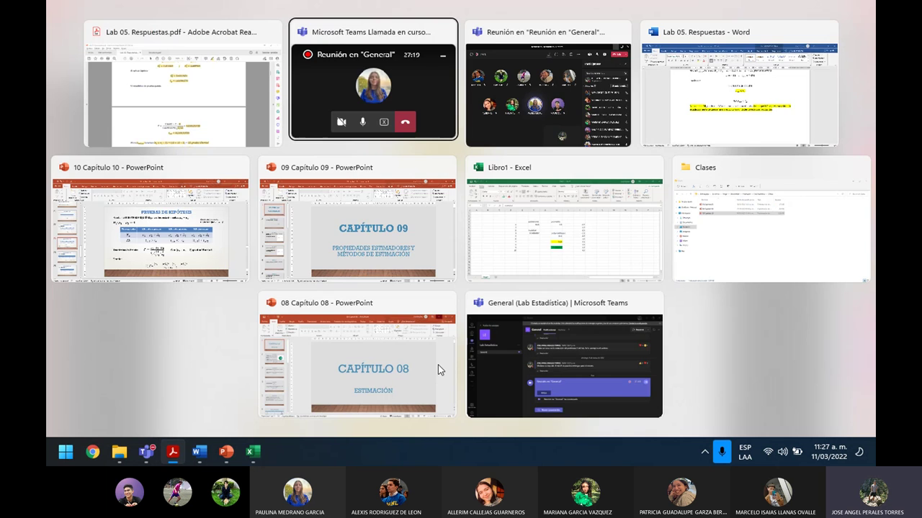
key(ctrl+Tab)
click(253, 64)
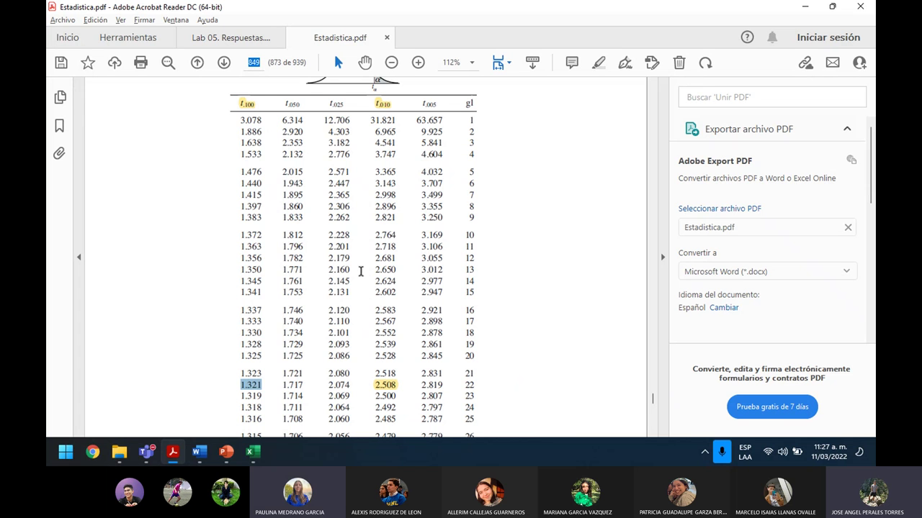
text(x)
key(Return)
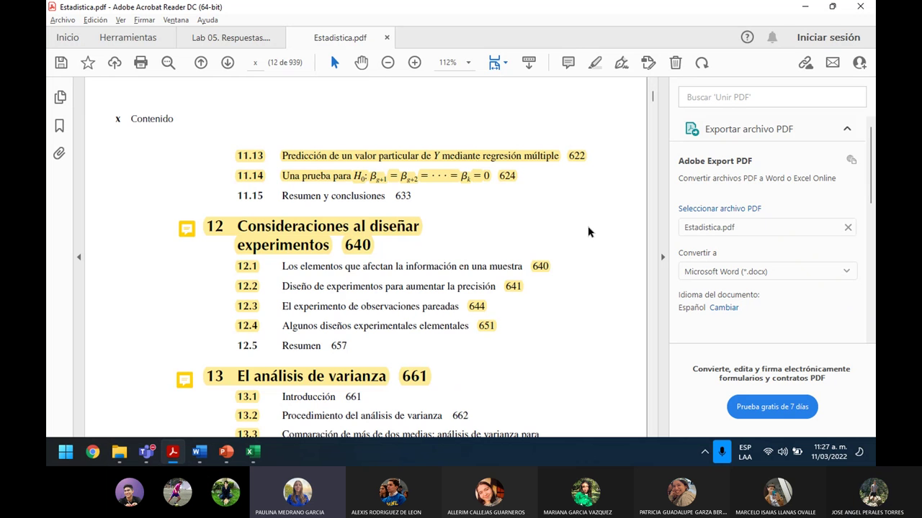
key(alt+Left)
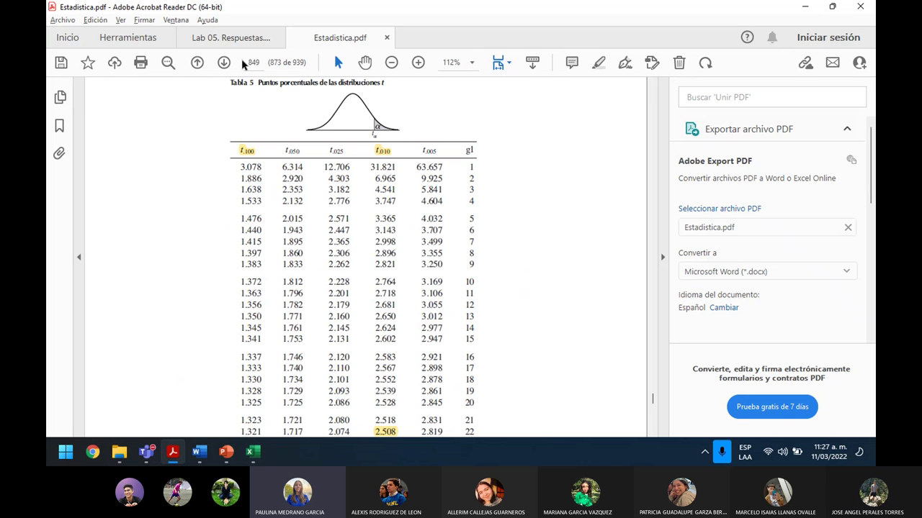
text(523)
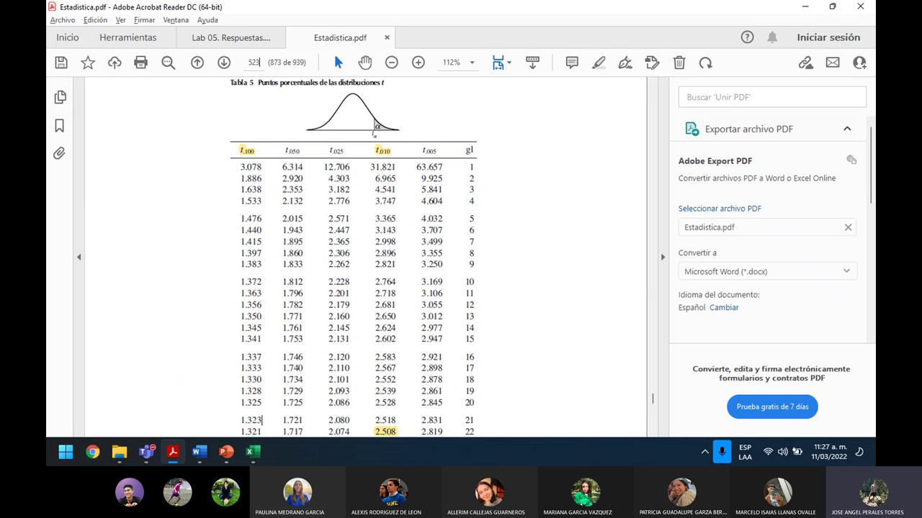
key(Return)
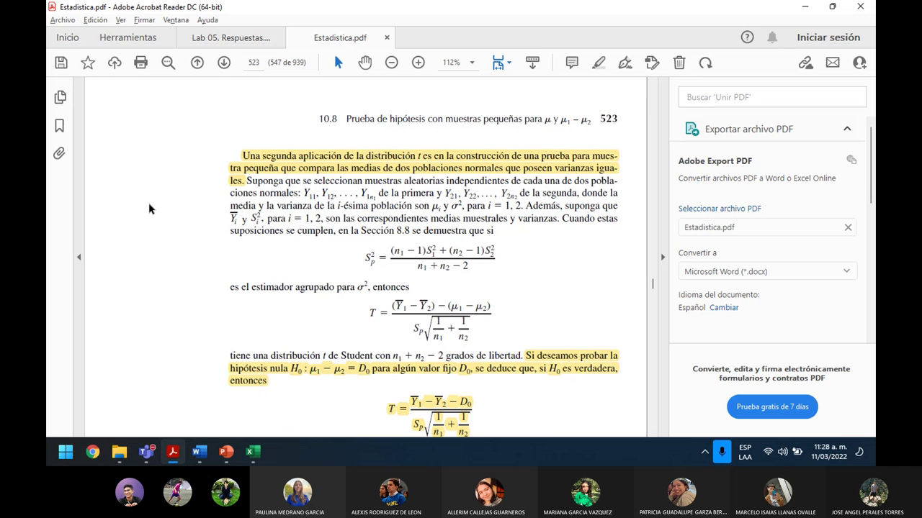
scroll(154, 209, down, 3)
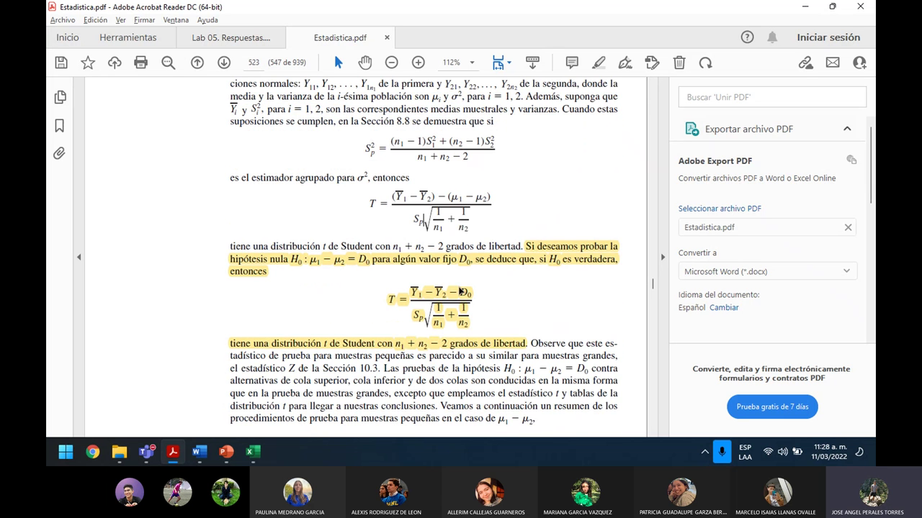
Step: Compare the T formulas on slides 22 and 23 of 10 Capítulo 10 with the one on page 523 of Estadistica.pdf
key(super+Tab)
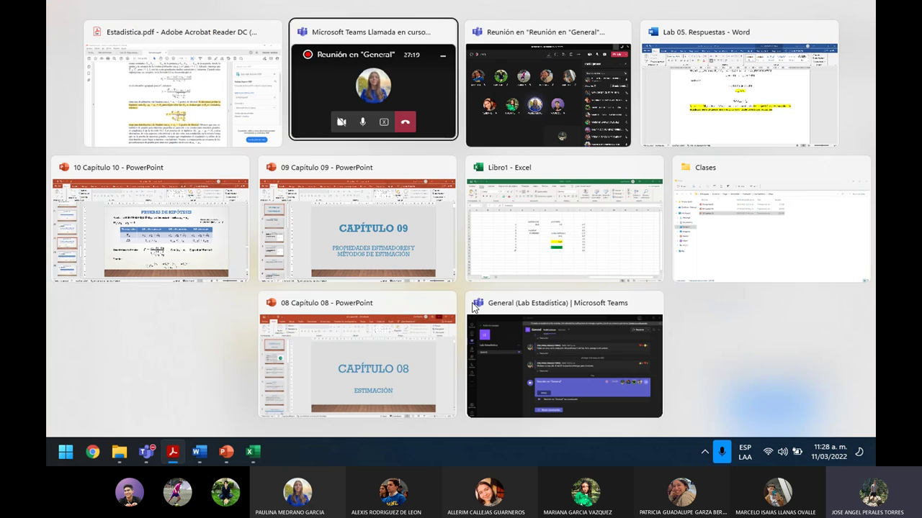
key(Return)
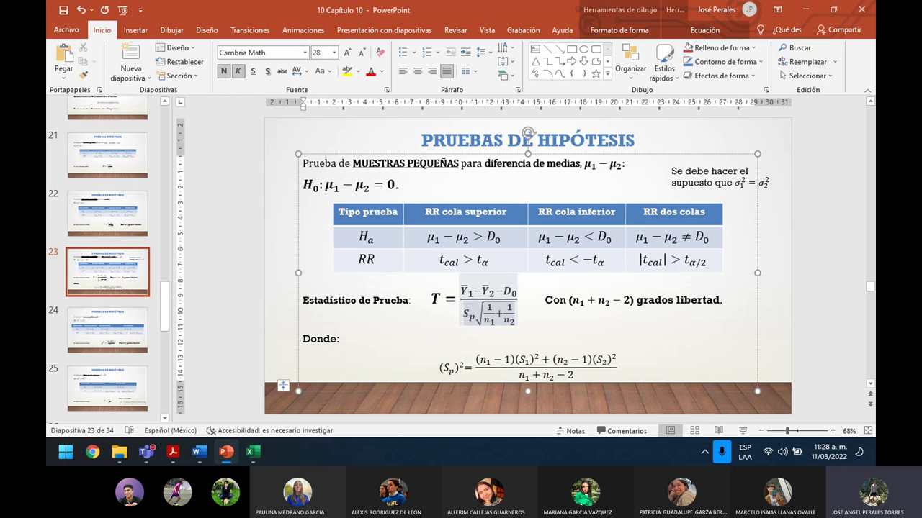
click(108, 332)
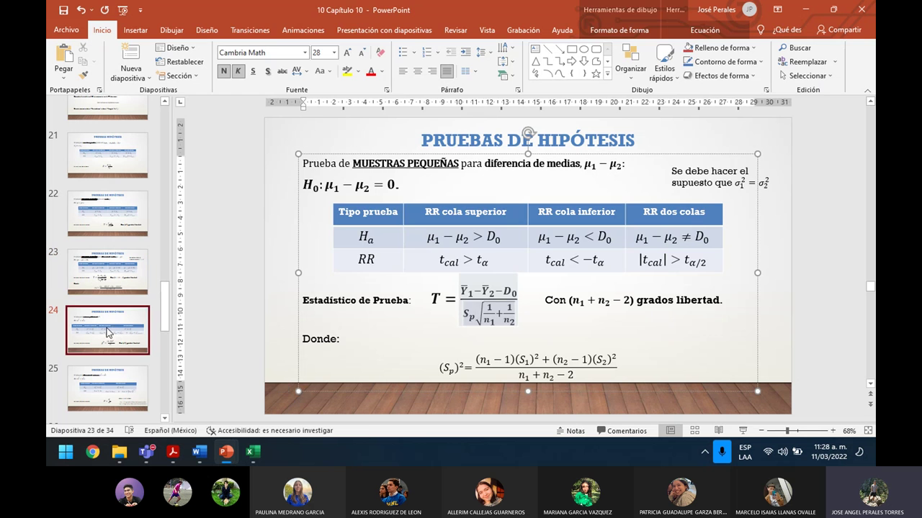
key(Up)
key(Up)
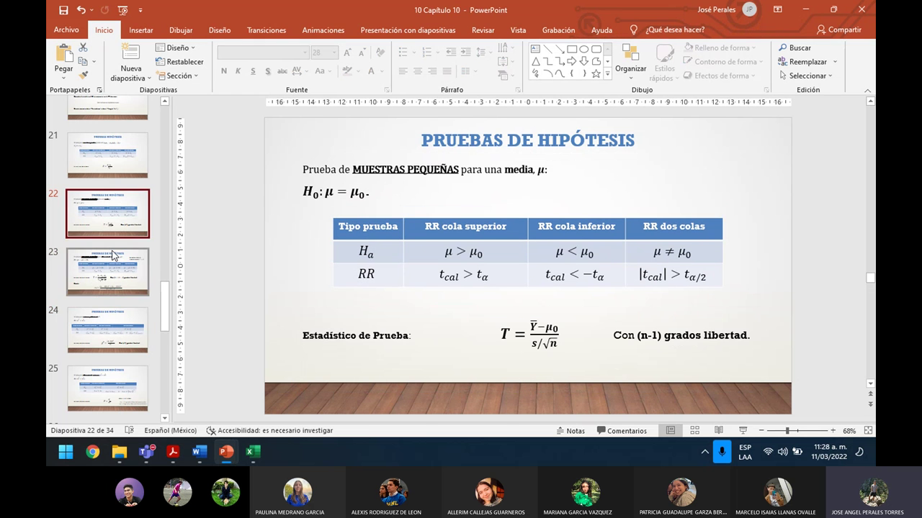
click(113, 256)
click(115, 224)
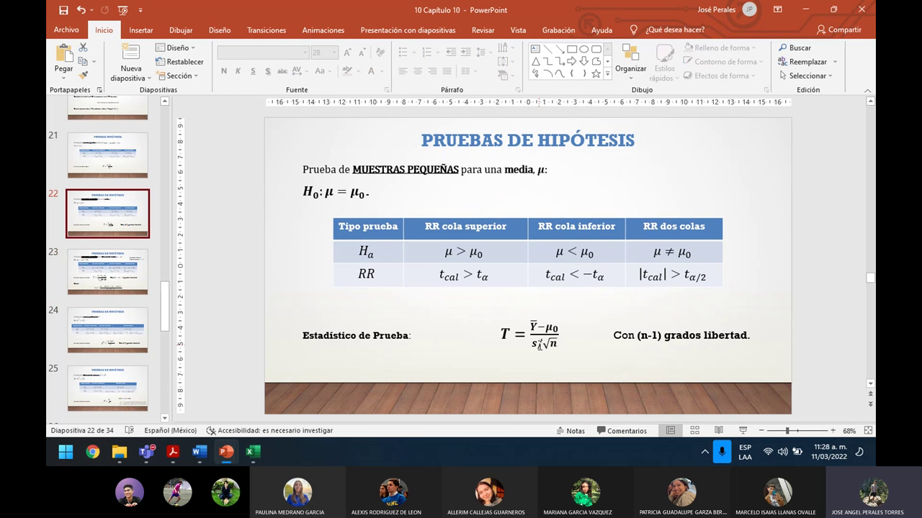
key(Down)
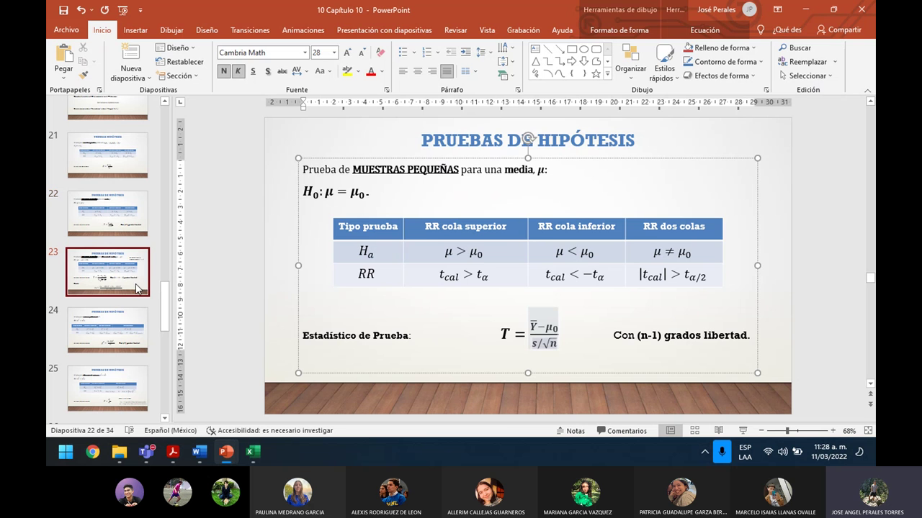
click(479, 317)
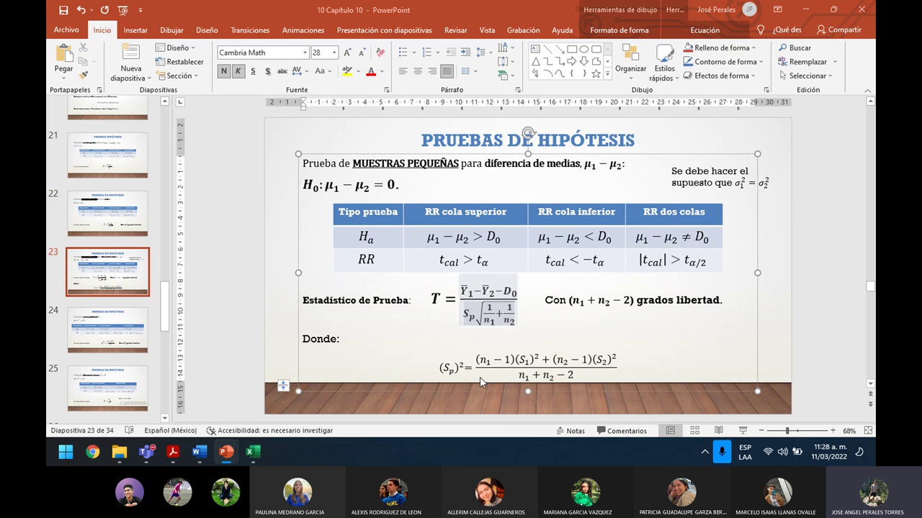
key(super+Tab)
key(Return)
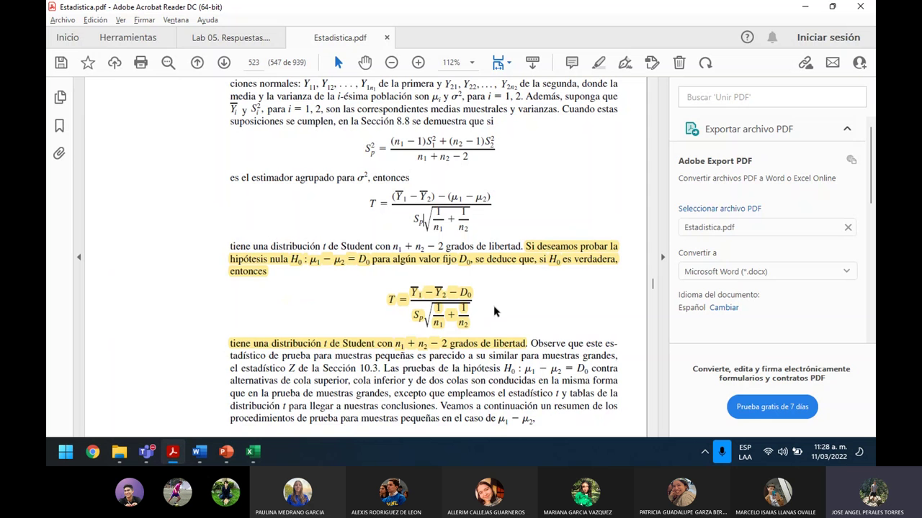
Step: Switch to Lab 05. Respuestas in Word and remove the slash before the √(2/12) root in the T calculation's denominator
key(super+Tab)
key(Down)
key(Left)
key(Return)
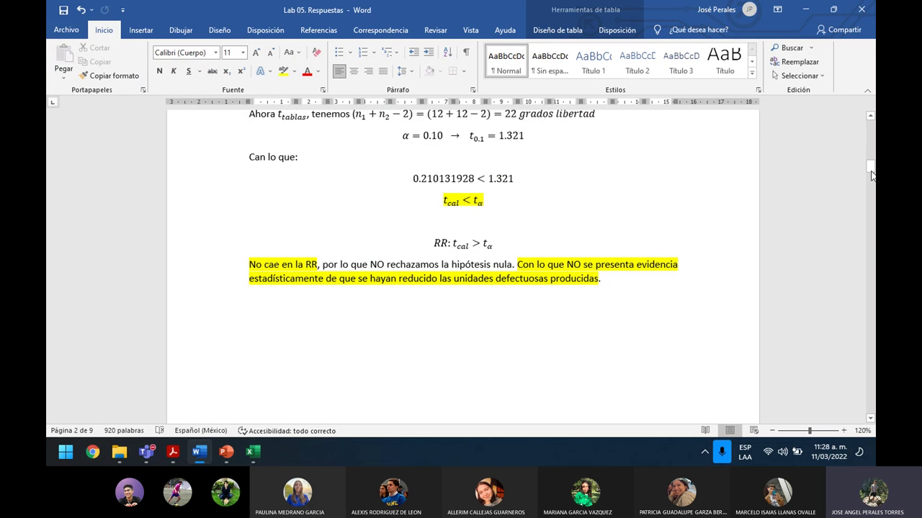
drag(871, 167, 870, 162)
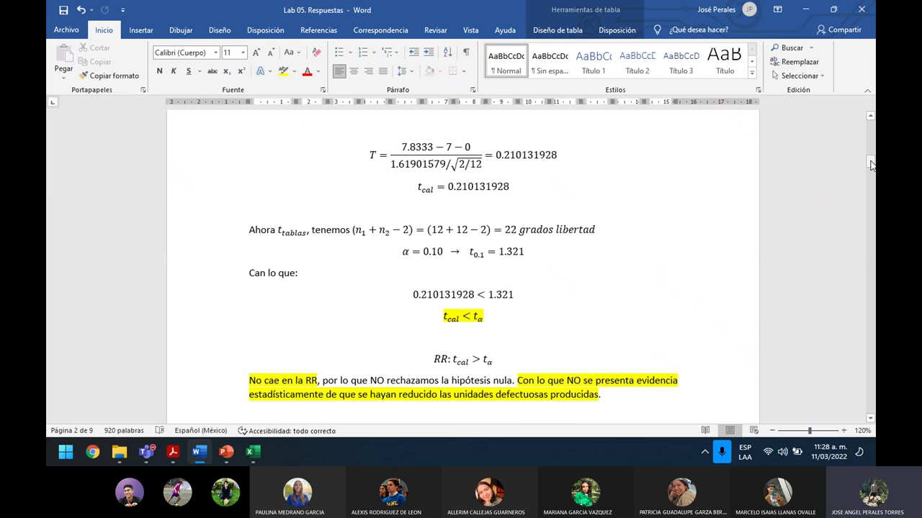
double_click(448, 163)
click(462, 167)
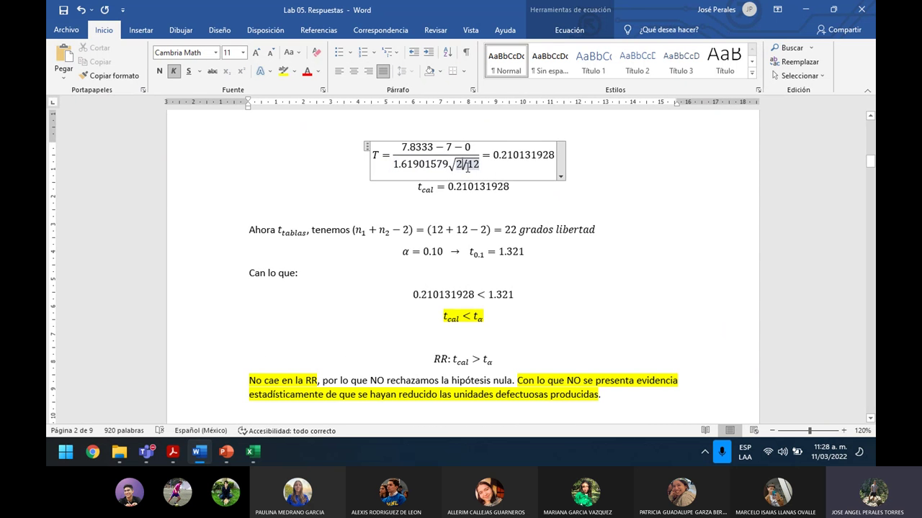
Step: Switch to the Libro1 workbook in Excel and clear the contents of D3:K16
click(251, 453)
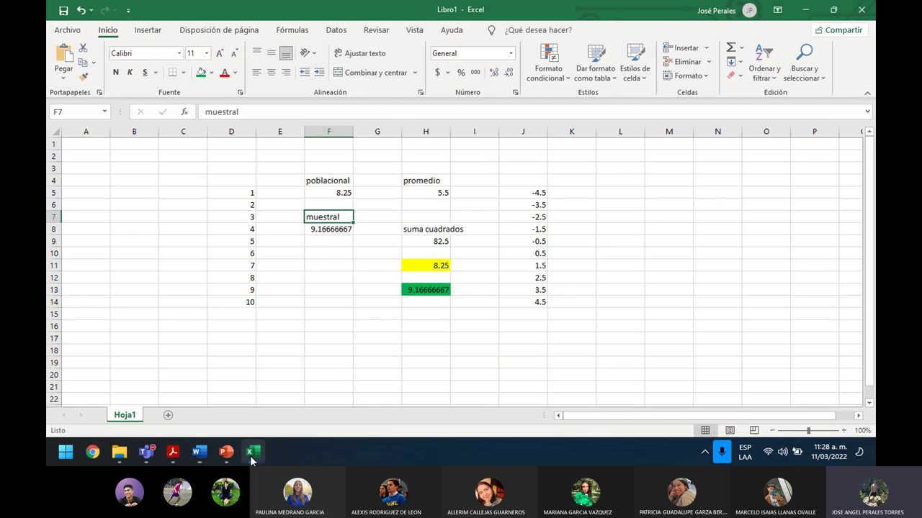
click(556, 325)
drag(556, 325, 243, 166)
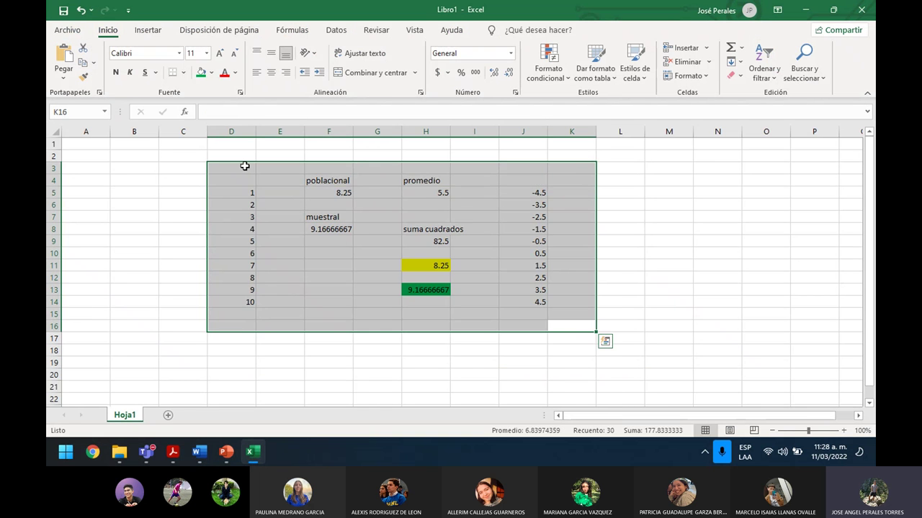
key(Delete)
Step: Arrange Excel and the Word document side by side with the whole T calculation in view
key(super+Left)
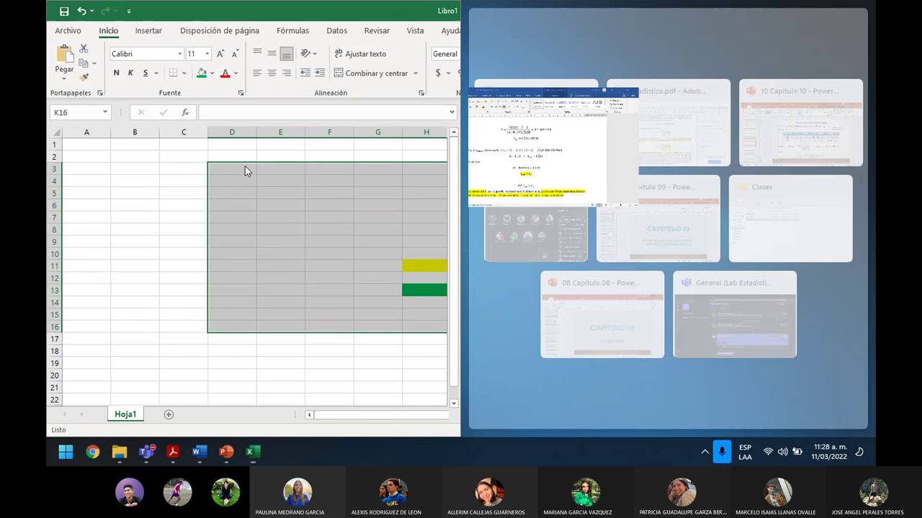
click(533, 132)
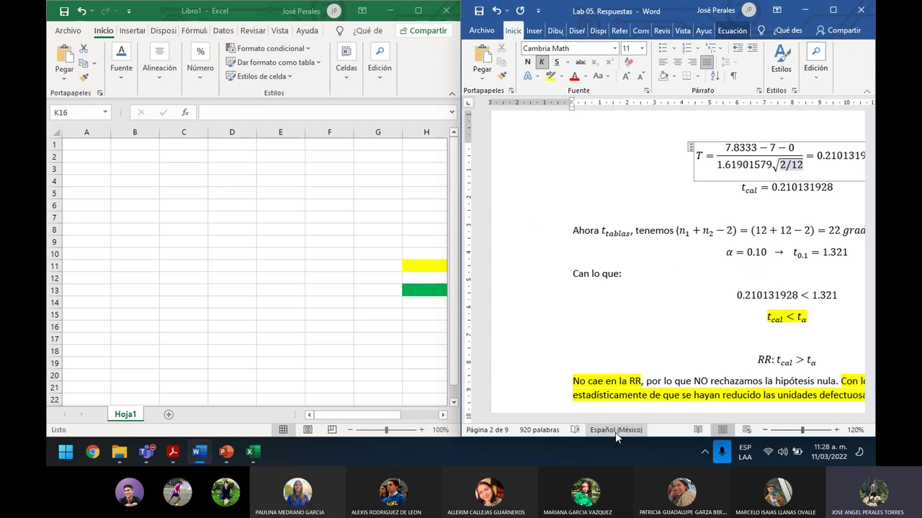
drag(610, 417, 686, 425)
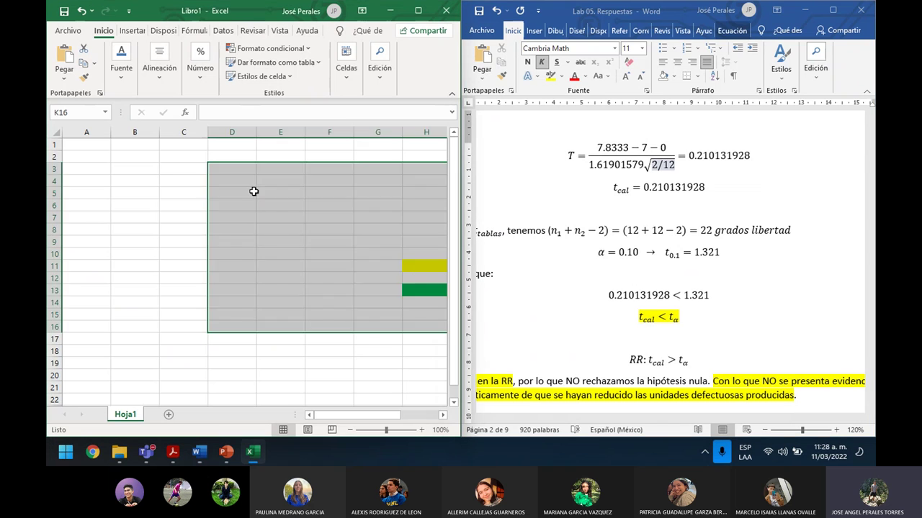
Step: Enter the pooled standard deviation 1.61901579 in cell C6
click(171, 205)
text(1.1)
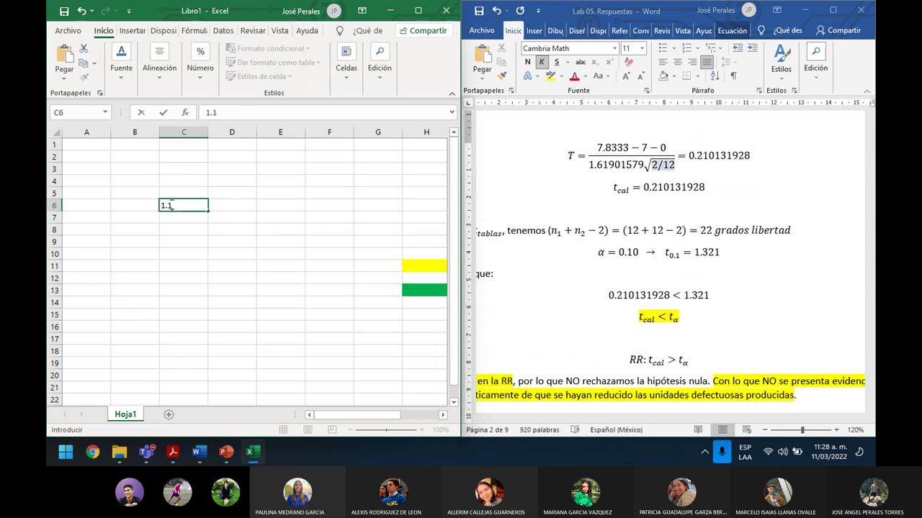
key(BackSpace)
text(61901579)
key(Return)
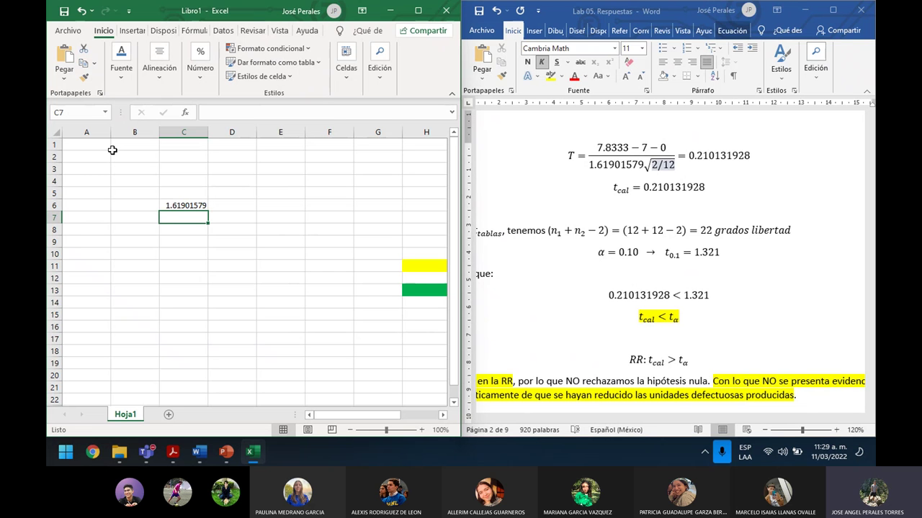
Step: Select cell E6 and check the root term of the T formula on slide 23 of 10 Capítulo 10
key(Right)
key(Right)
key(Up)
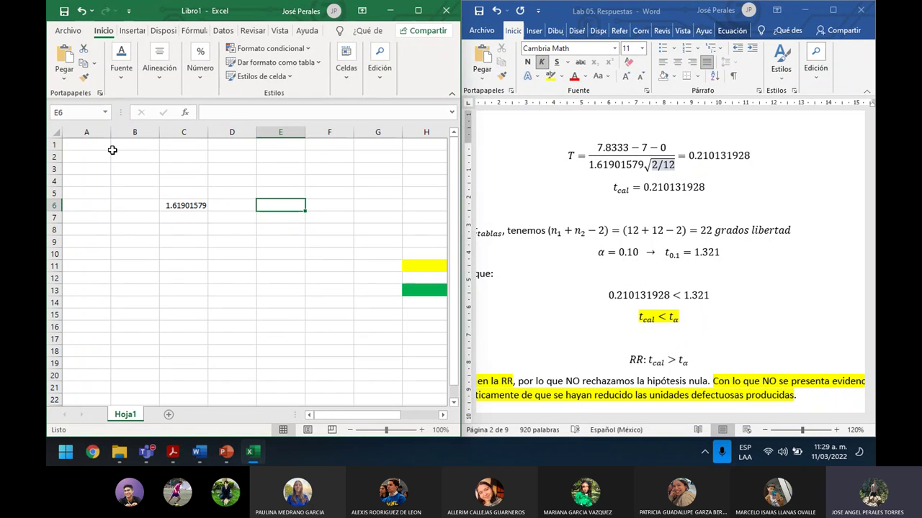
mouse_move(224, 451)
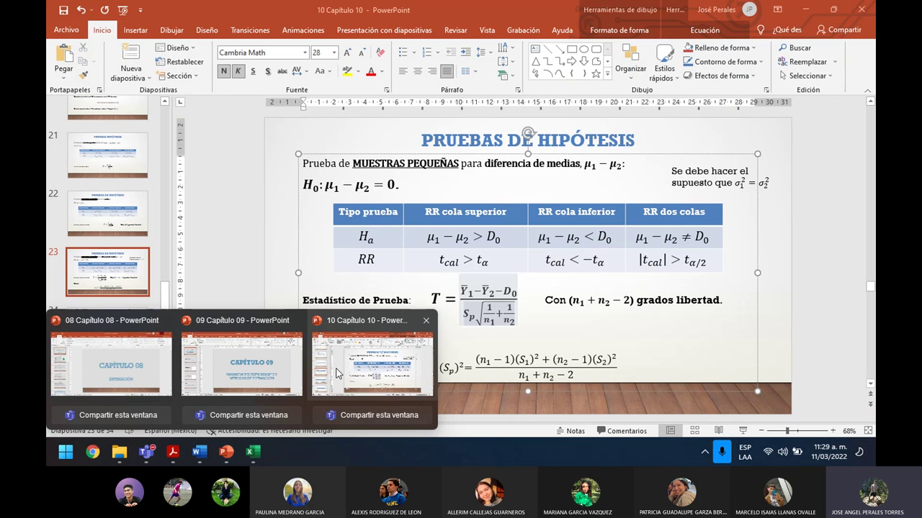
click(373, 364)
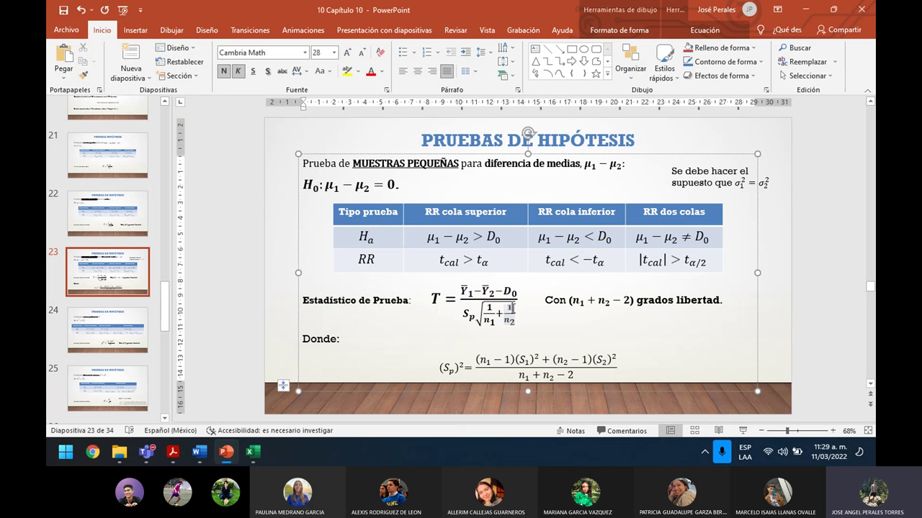
Step: Look through the last slides of 09 Capítulo 09 and close that presentation
mouse_move(224, 450)
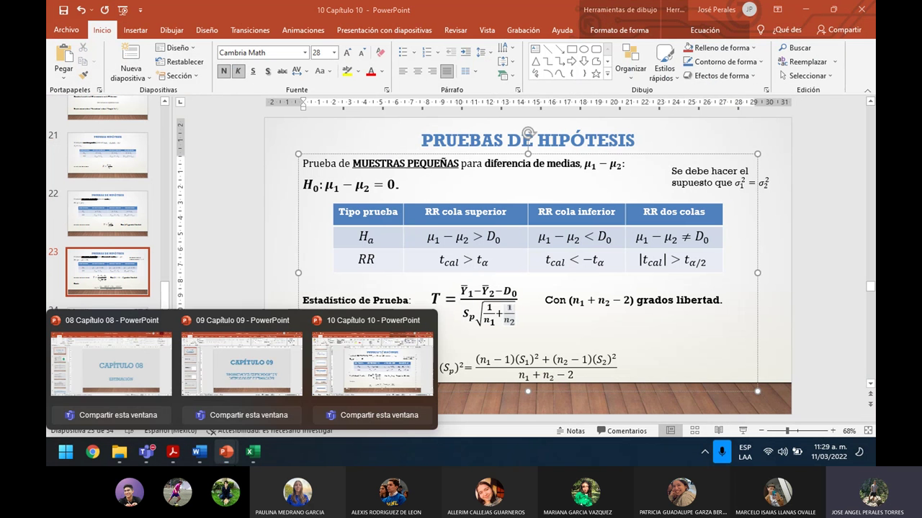
click(242, 378)
drag(166, 180, 168, 381)
click(114, 271)
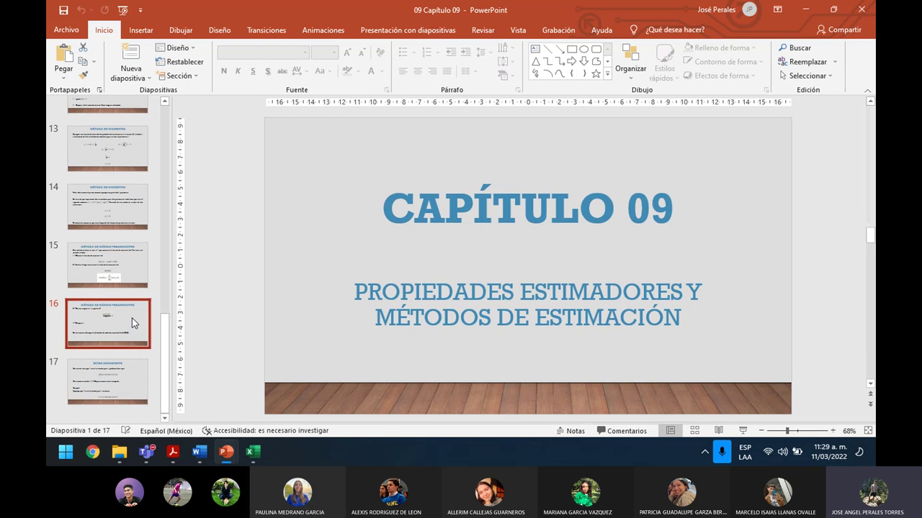
scroll(504, 216, up, 2)
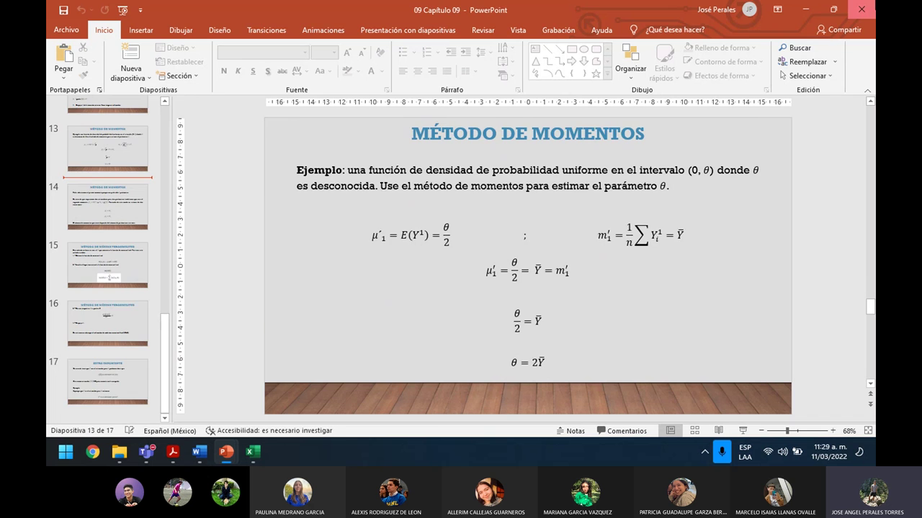
click(861, 9)
Step: Switch to 08 Capítulo 08 and find the confidence interval tables on its last two slides
mouse_move(226, 452)
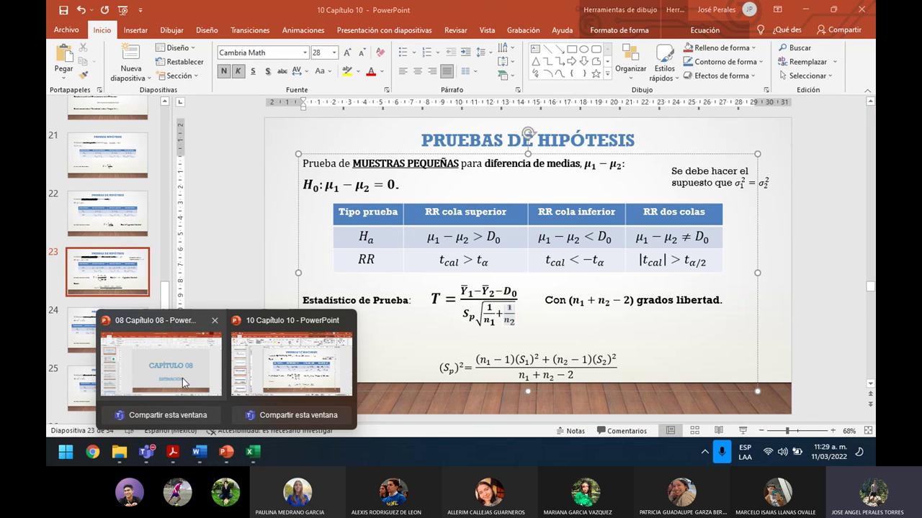
click(182, 378)
drag(160, 175, 148, 241)
click(129, 248)
key(Down)
key(Down)
key(Down)
key(Down)
key(Down)
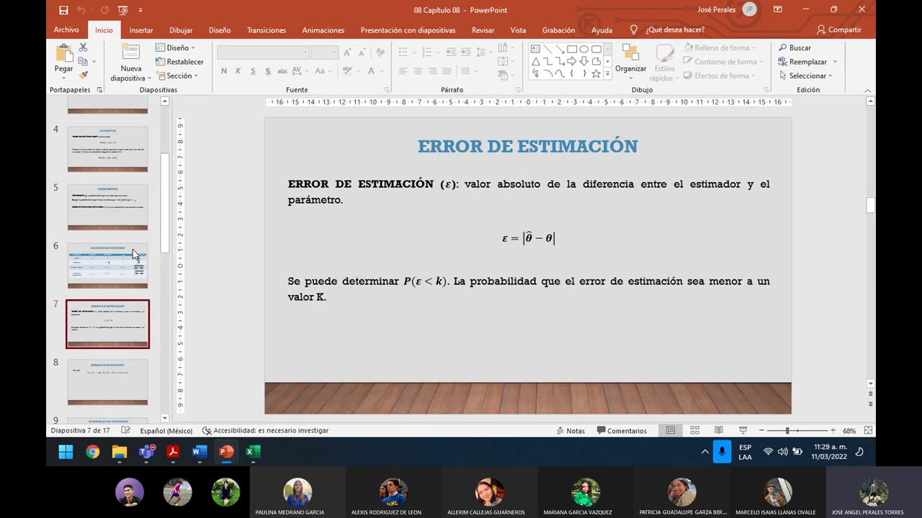
key(Down)
key(Down)
key(Down)
key(Down)
key(Down)
key(Down)
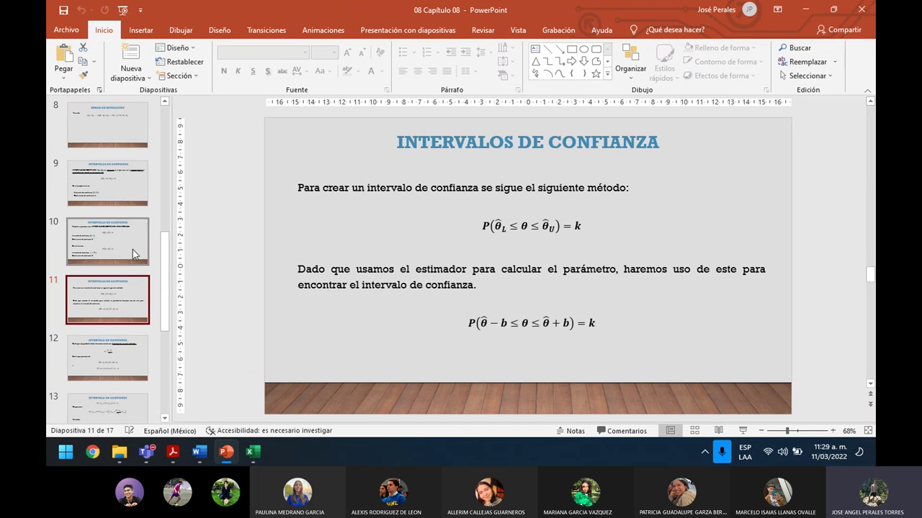
key(Up)
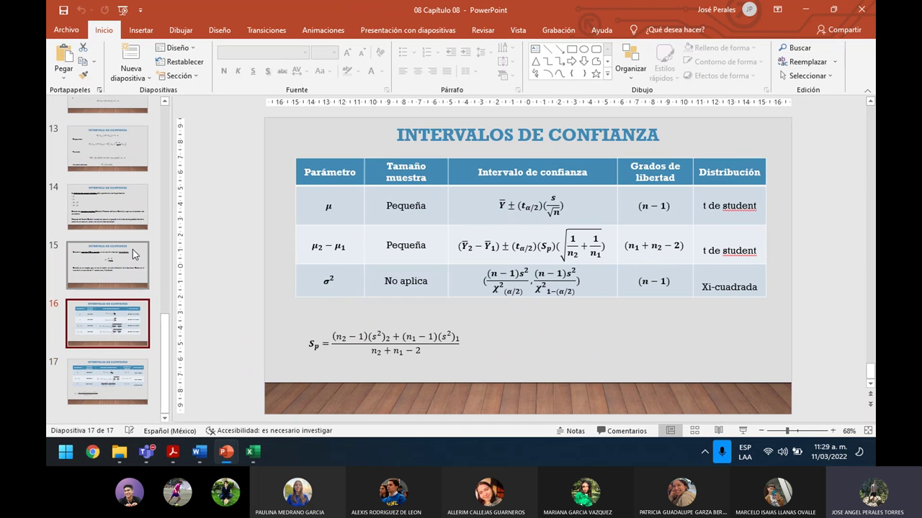
Step: Check the root term in the small-sample μ2 − μ1 interval on slide 17 and compare it with the T formula in 10 Capítulo 10
key(Down)
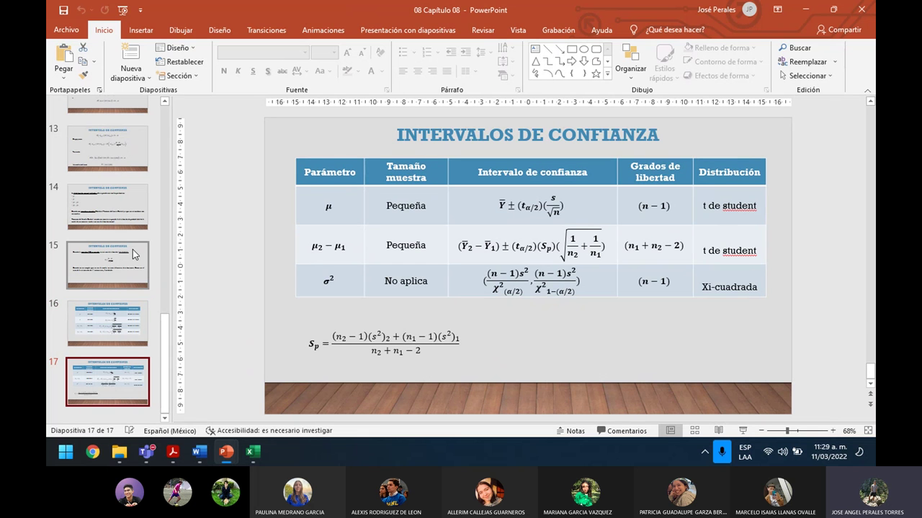
click(556, 246)
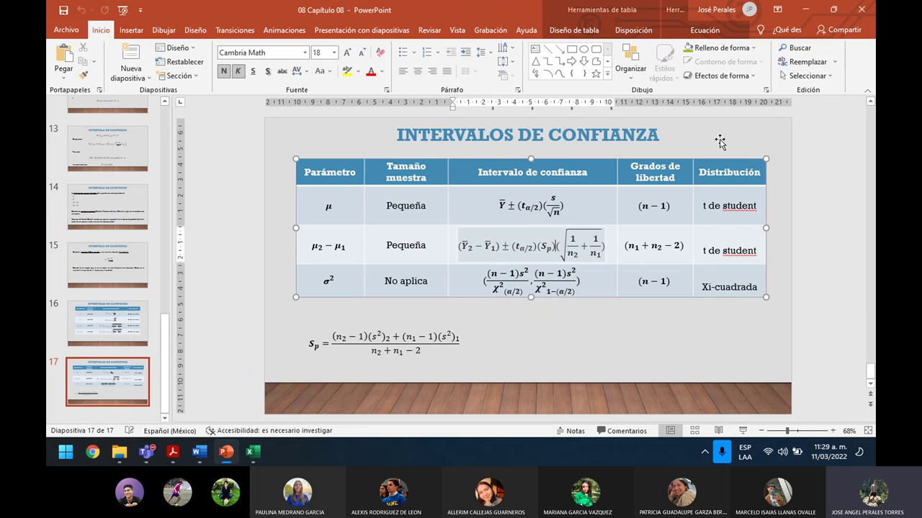
key(alt+Tab)
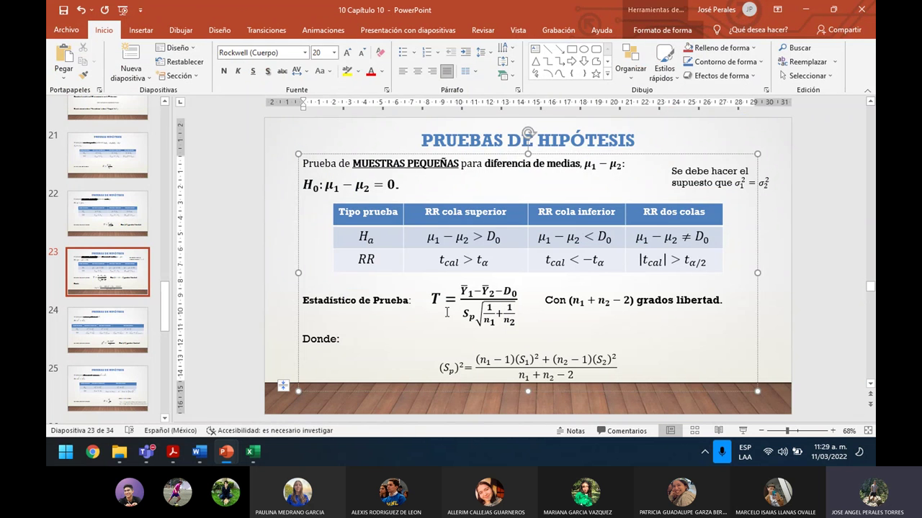
Step: Switch to the Libro1 workbook in Excel and enter the square root formula =raiz(1/6) in cell C9
key(alt+Tab)
key(alt+Tab)
key(alt+Tab)
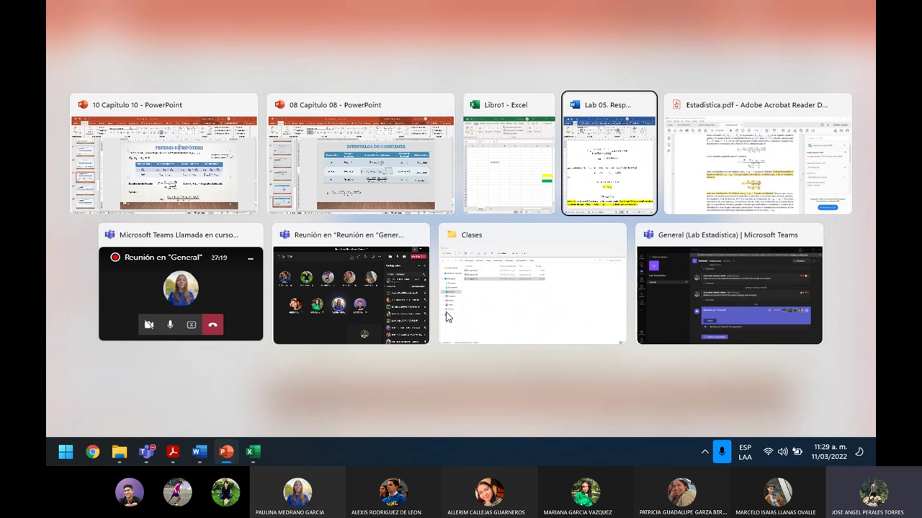
key(alt+Tab)
key(alt+Tab)
key(alt+Tab)
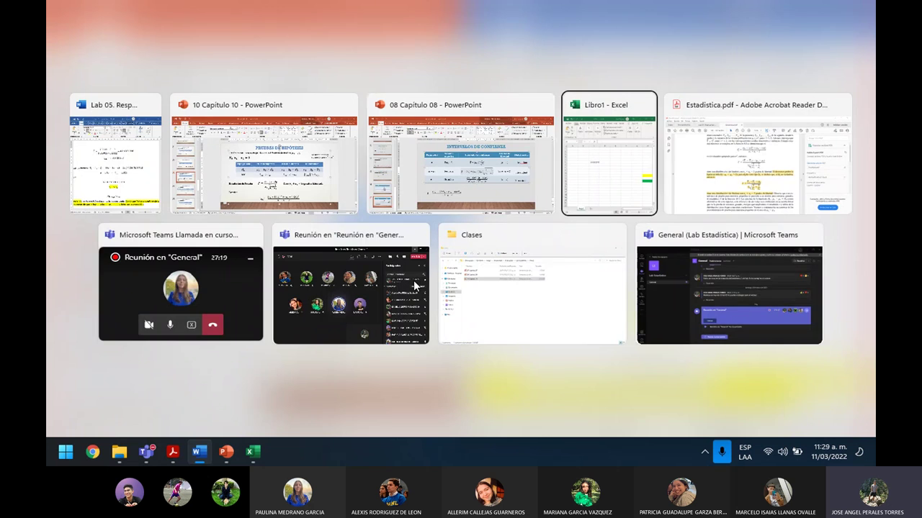
click(182, 239)
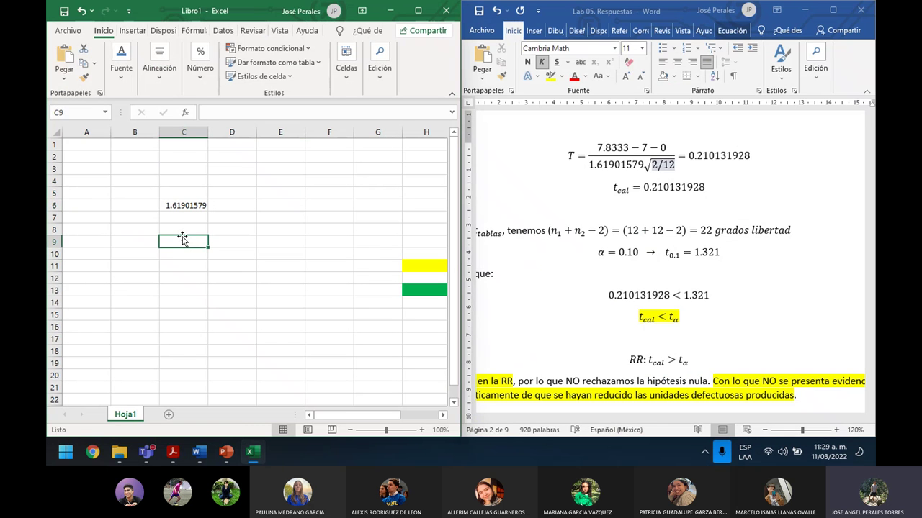
text(=raiz()
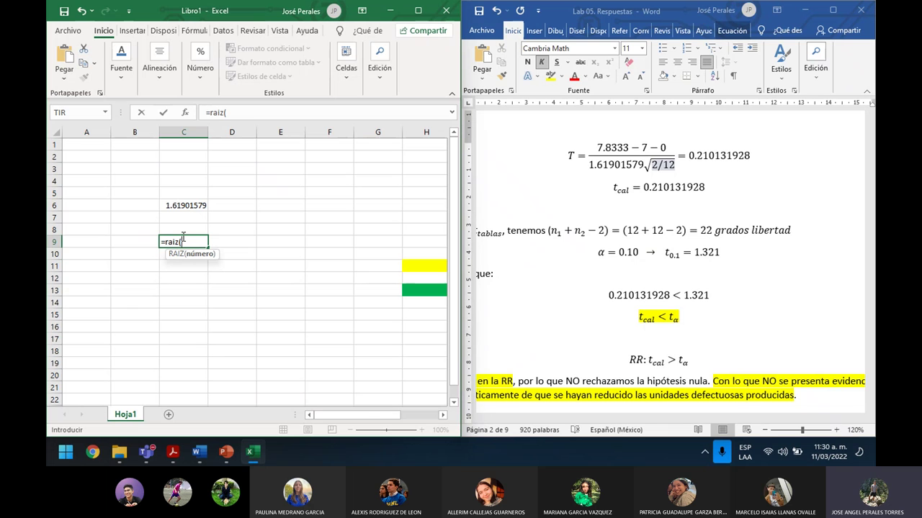
text(1/6))
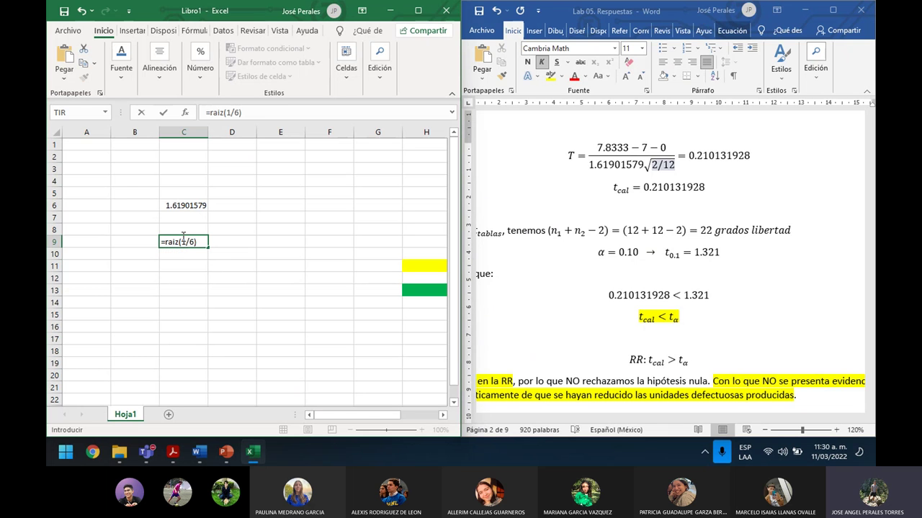
key(Return)
Step: Calculate the denominator of T in cell E8 by multiplying C6 by C9
click(280, 229)
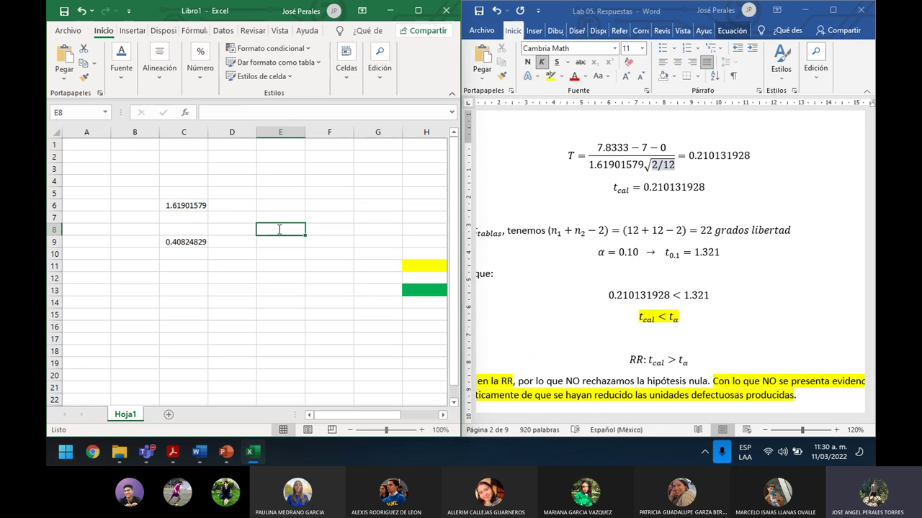
text(=)
click(188, 206)
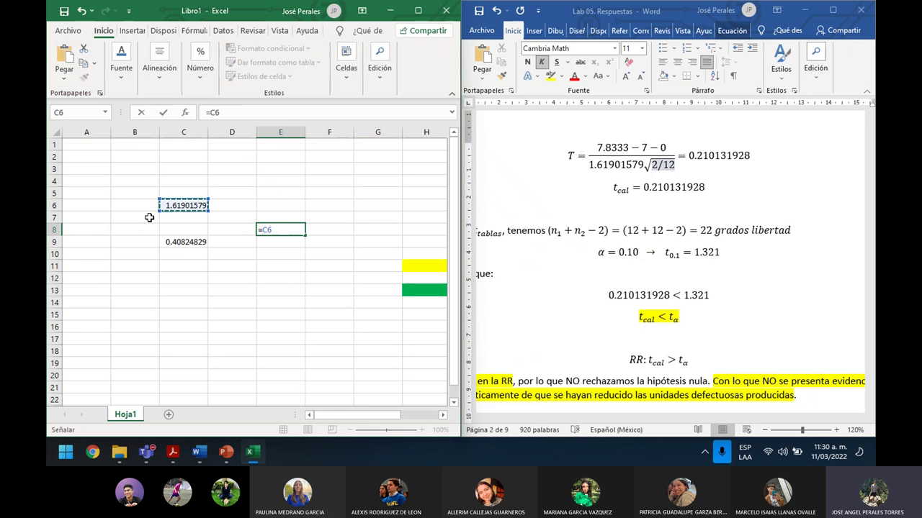
text(*)
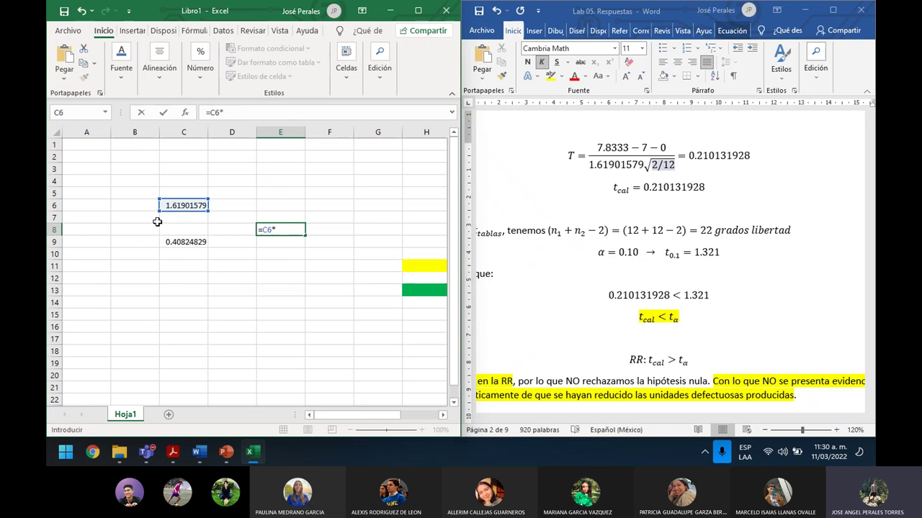
click(177, 242)
key(Return)
key(Down)
key(Down)
key(Down)
key(Down)
key(Down)
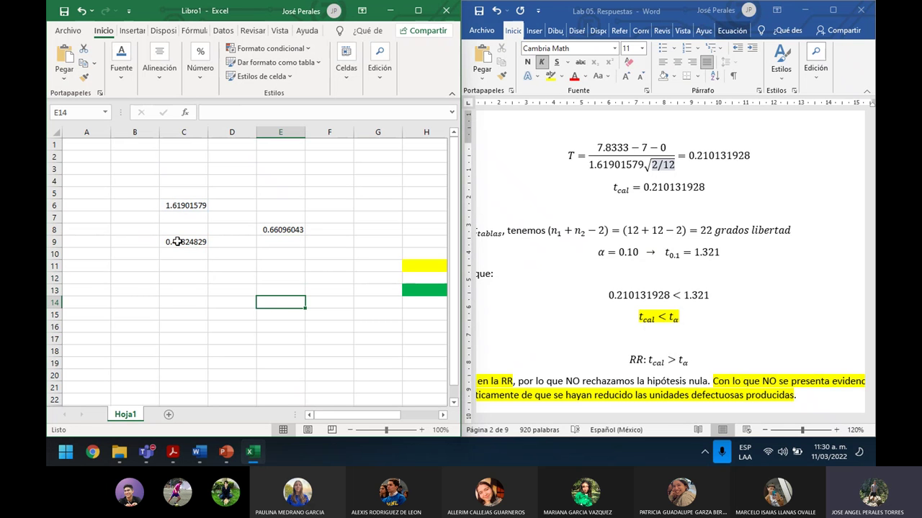
Step: Enter the numerator of T, 0.8333333333333, in cell E5
click(862, 311)
drag(869, 162, 871, 169)
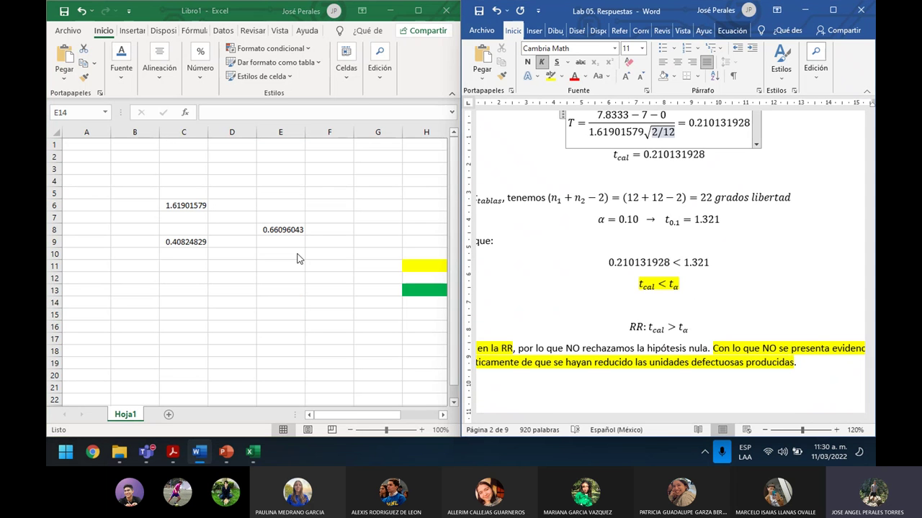
click(294, 194)
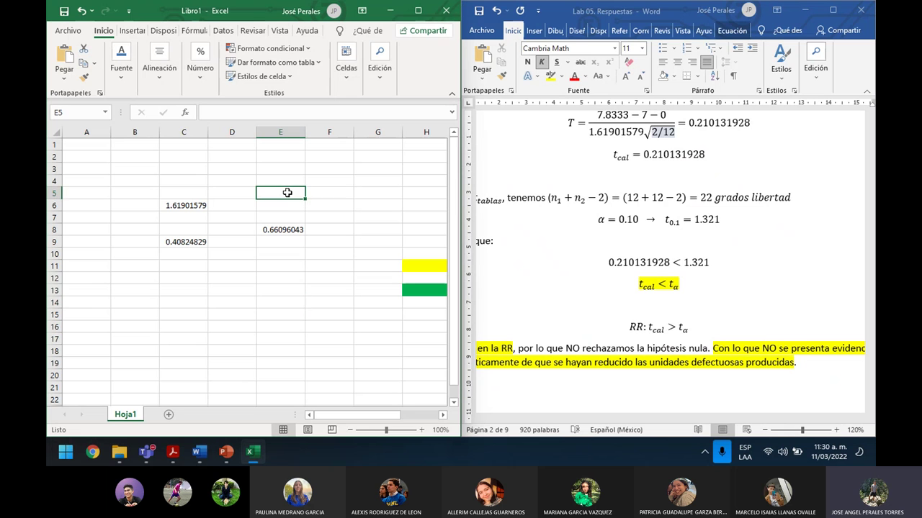
text(0.8)
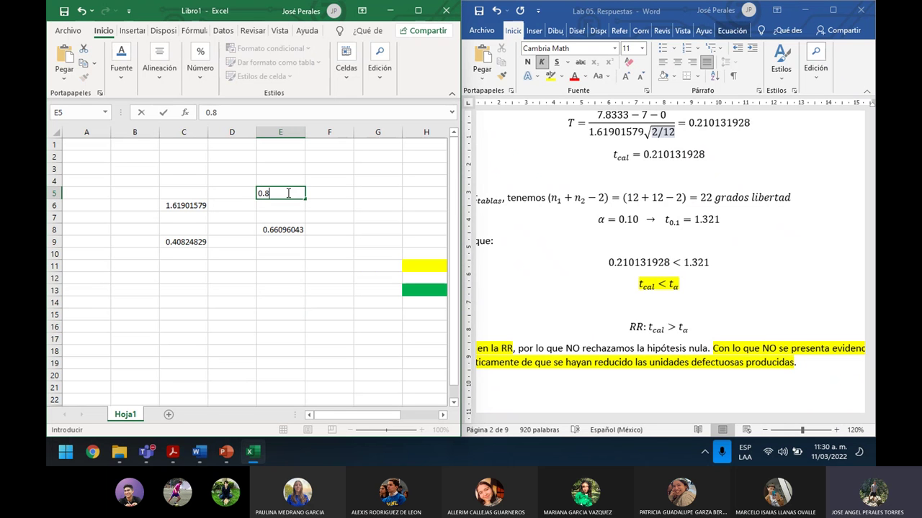
text(33333333333333)
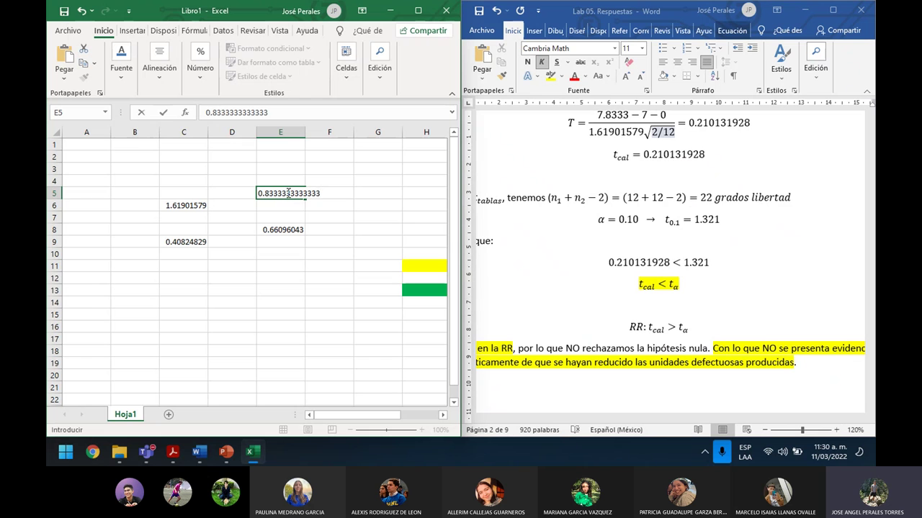
key(Return)
Step: Calculate T in cell E12 by dividing E5 by E8, and select the resulting cell
click(282, 283)
text(=)
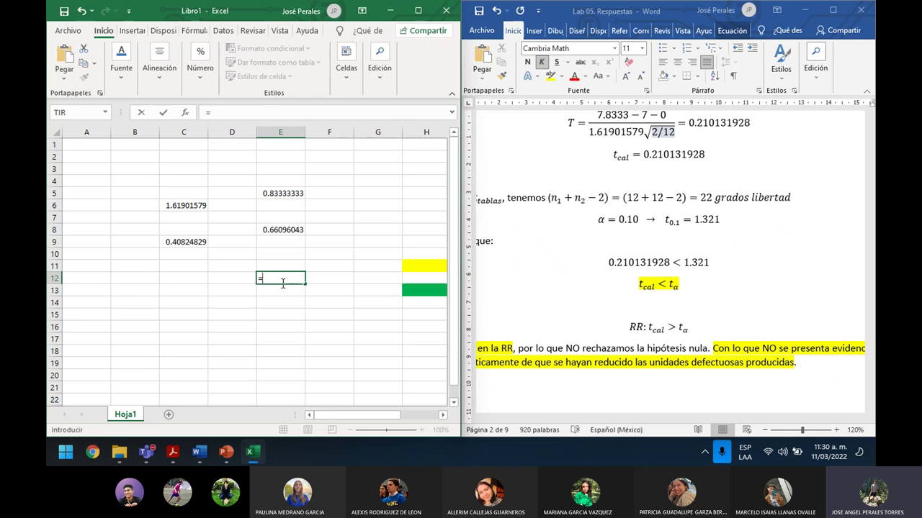
click(281, 194)
text(/)
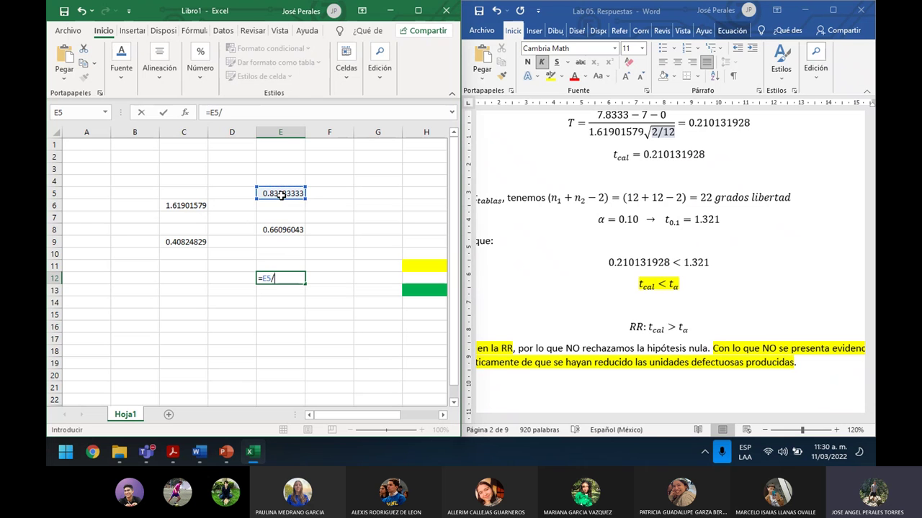
click(287, 229)
key(Return)
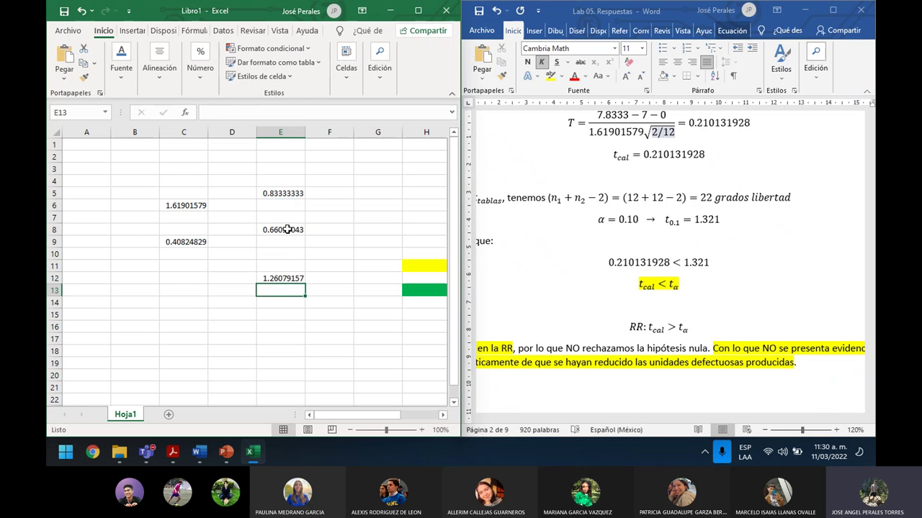
click(284, 279)
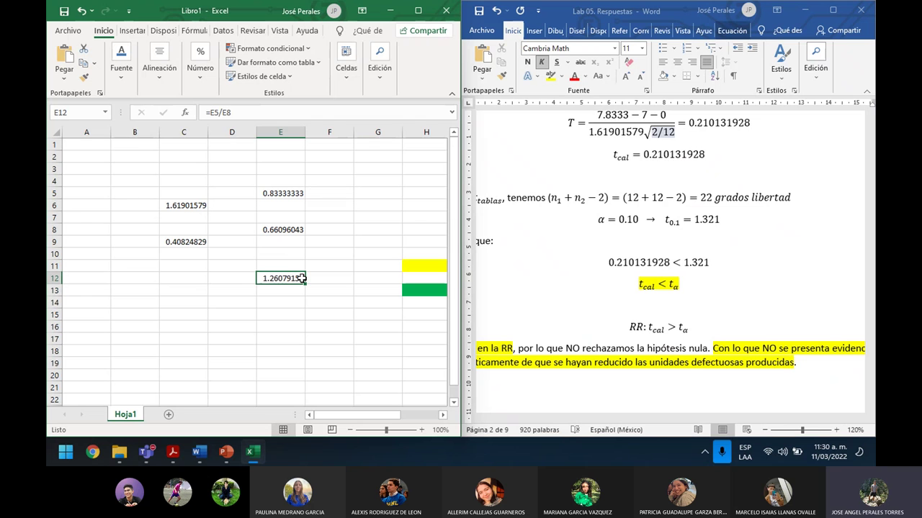
Step: Replace the result of the T equation in the Word document with 1.26079157
click(749, 127)
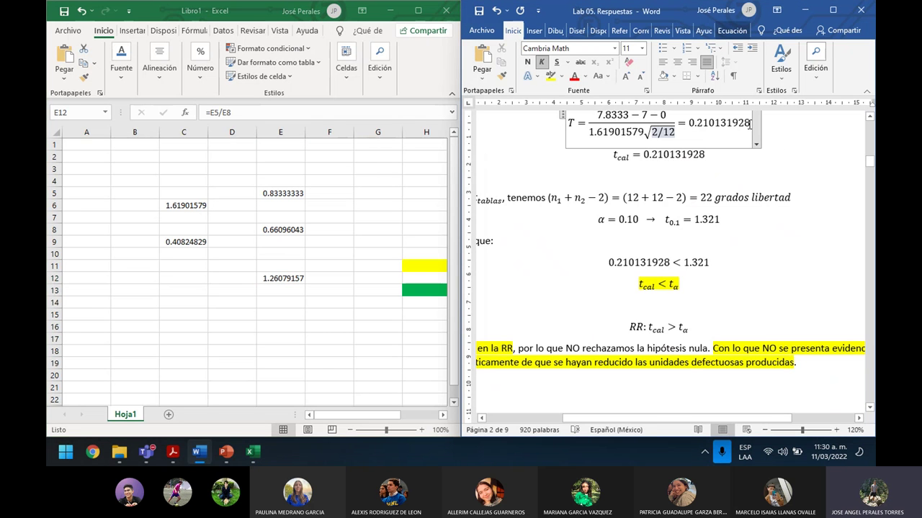
key(shift+Left)
key(shift+Left)
key(shift+Left)
key(shift+Left)
key(shift+Left)
key(shift+Left)
key(shift+Left)
key(shift+Left)
key(shift+Left)
key(shift+Left)
key(shift+Left)
key(BackSpace)
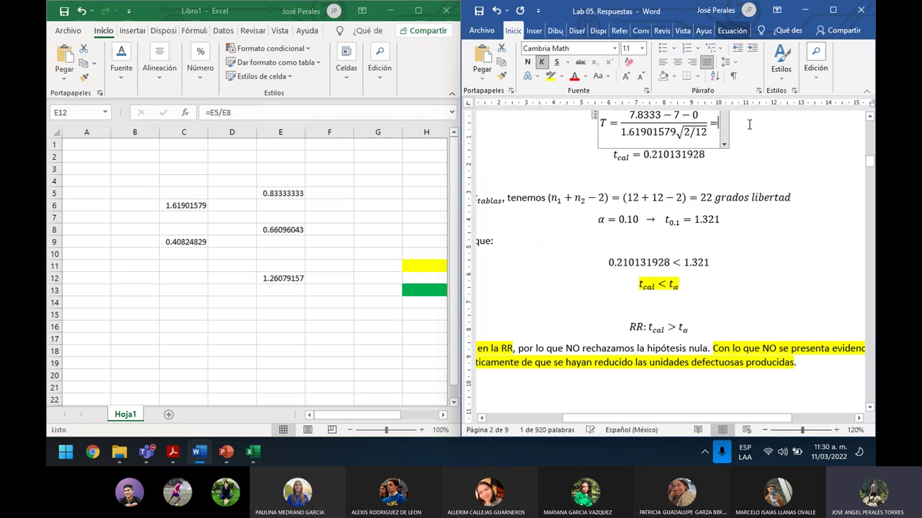
text(1.26)
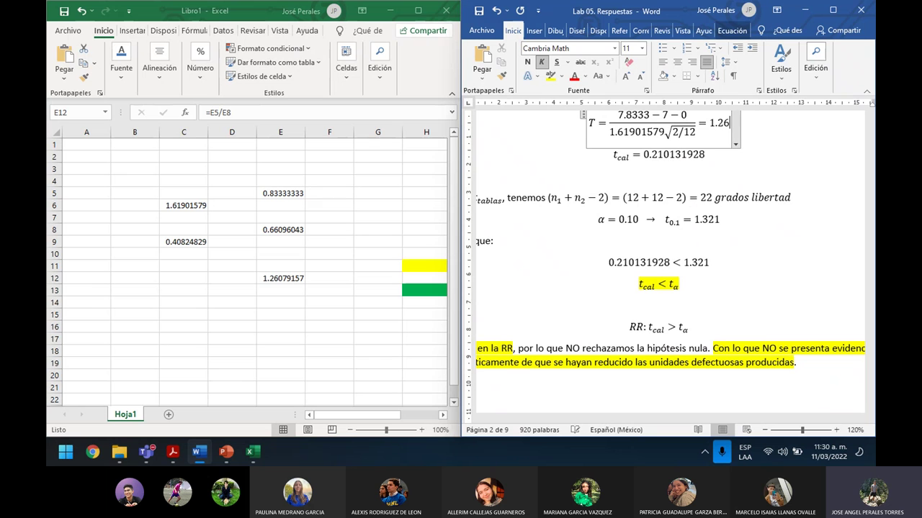
text(0)
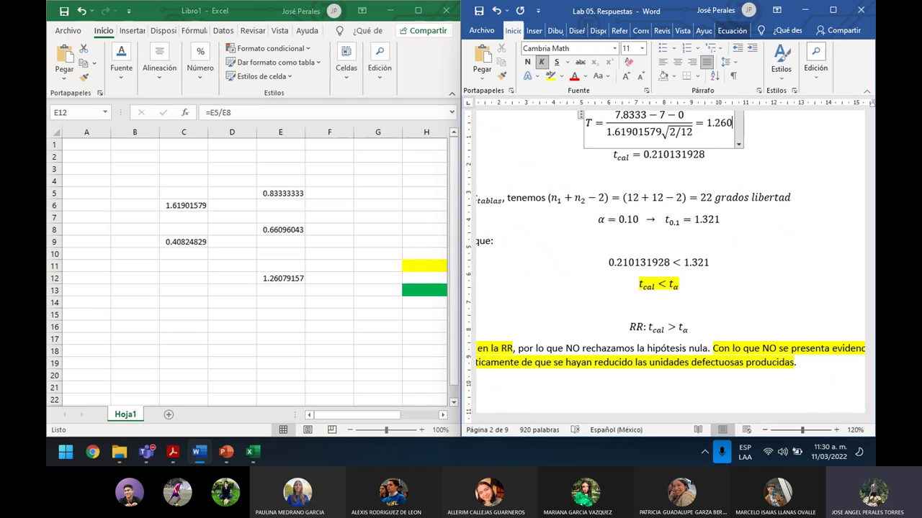
text(79157)
Step: Copy the new T result and paste it over the value in the t_cal line, making it 1.26079157
key(ctrl+shift+Left)
key(ctrl+c)
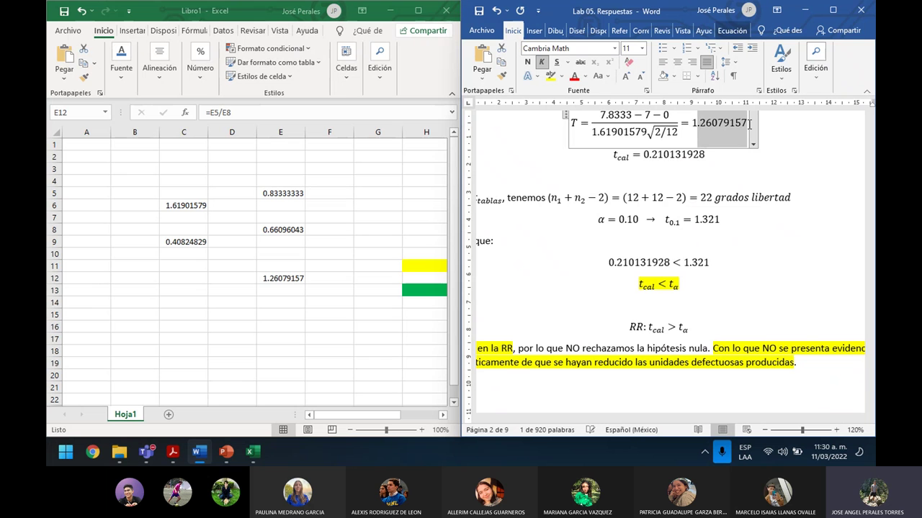
click(703, 155)
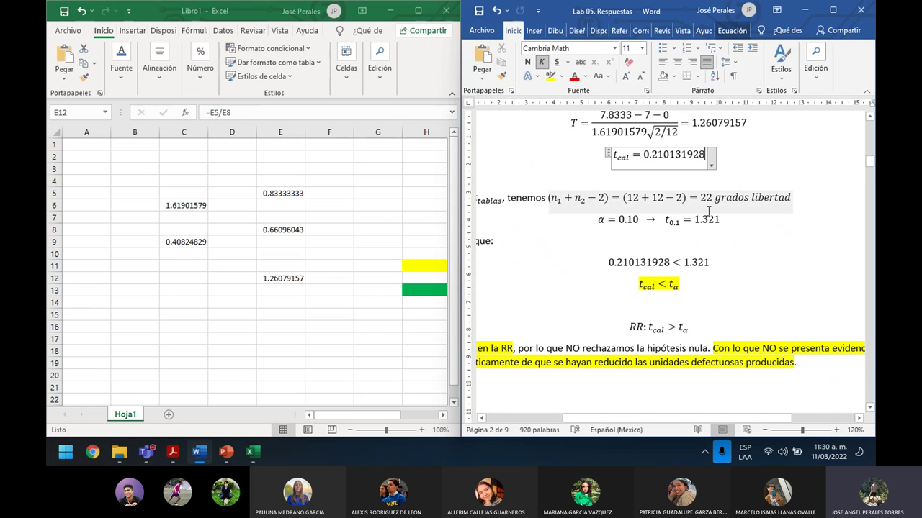
key(ctrl+shift+Left)
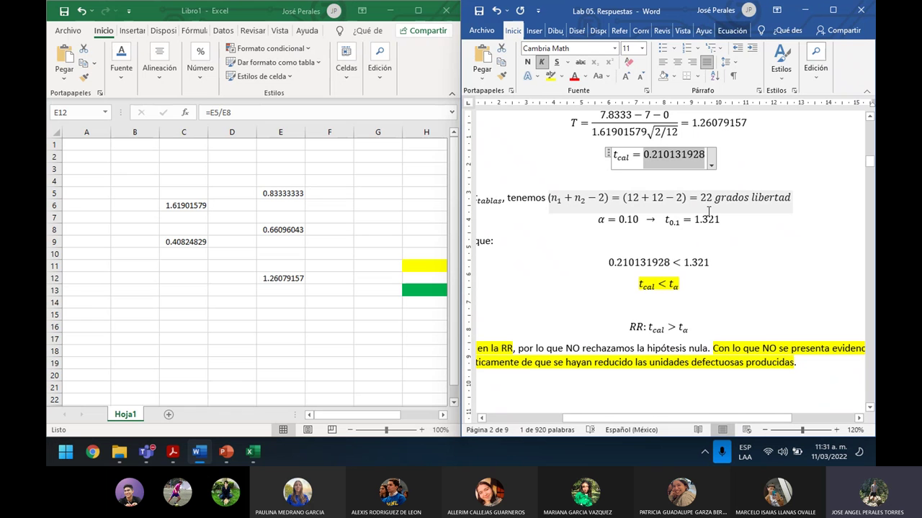
key(ctrl+v)
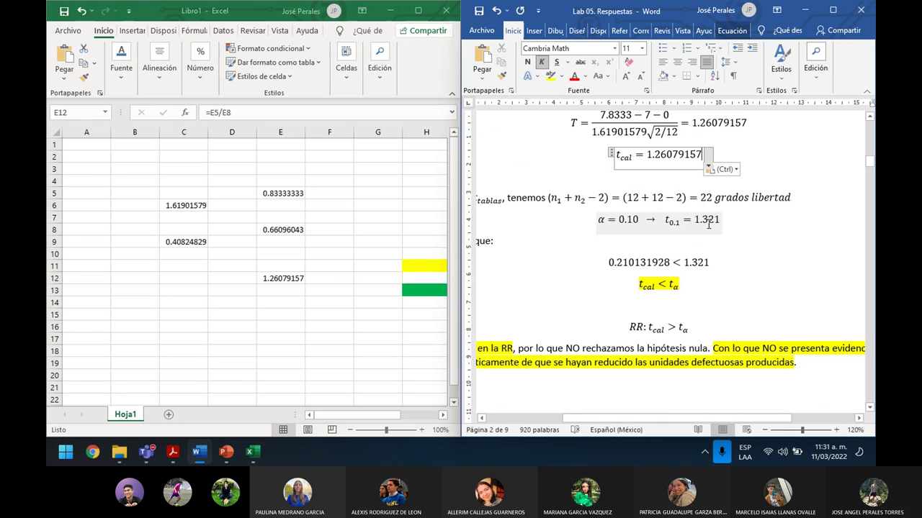
Step: Replace the value compared with 1.321 in the inequality with the copied 1.26079157
click(669, 262)
key(ctrl+shift+Left)
key(ctrl+shift+Left)
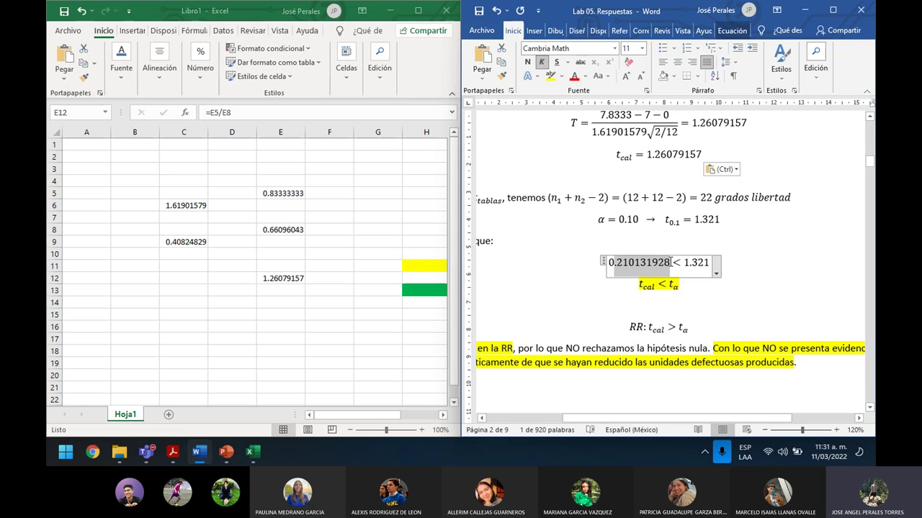
key(ctrl+v)
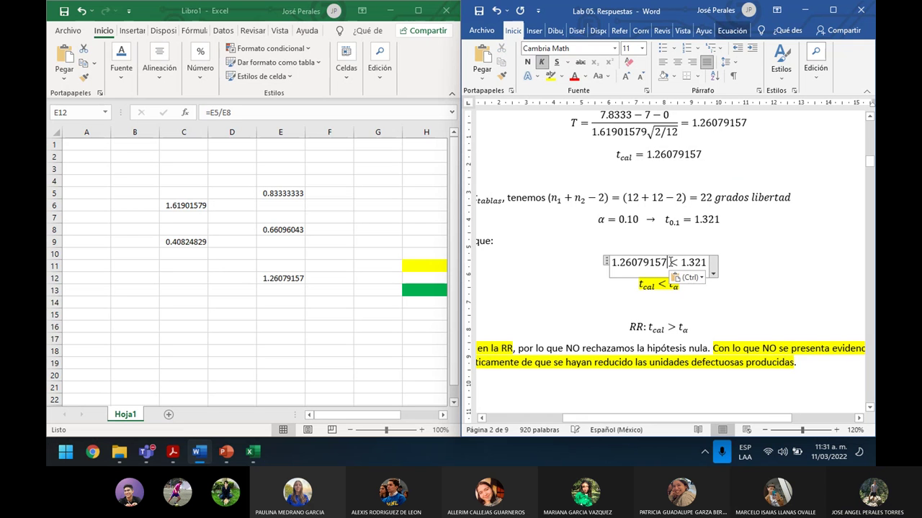
click(717, 290)
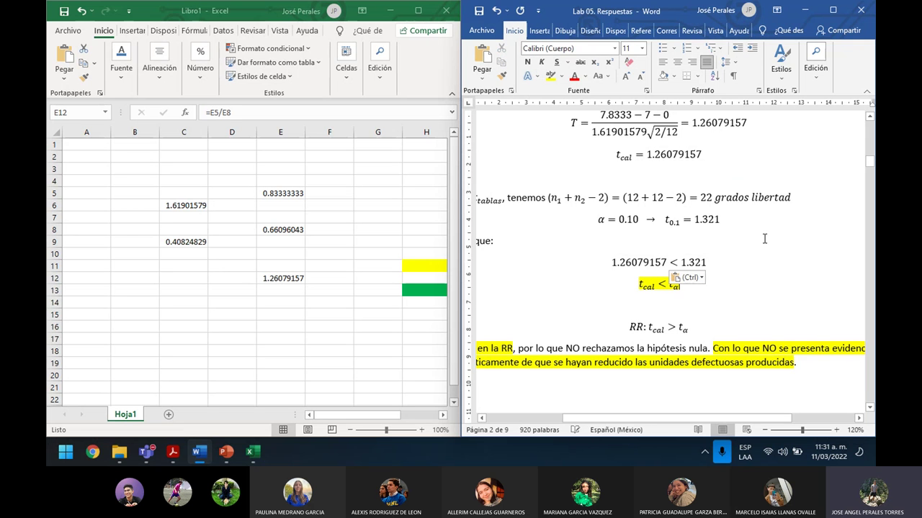
Step: Maximize the Lab 05. Respuestas document and review the corrected T equation and t_cal value
click(834, 13)
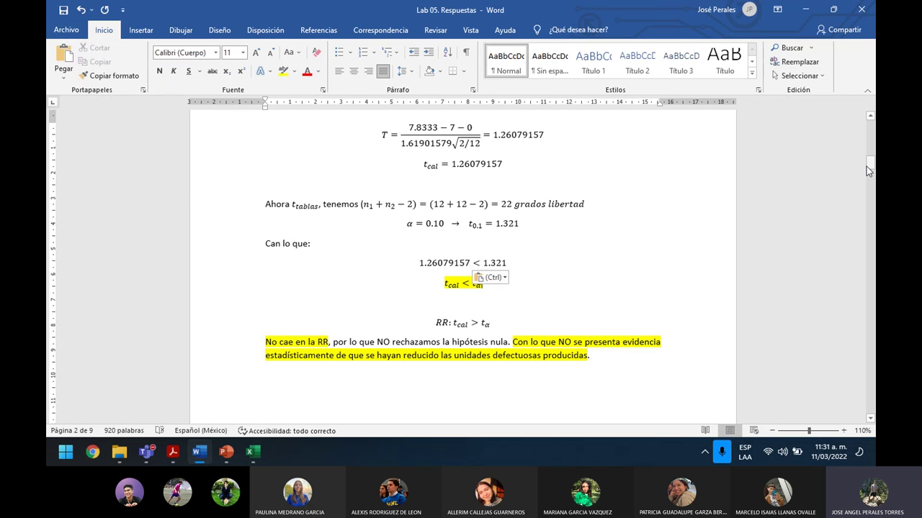
drag(870, 167, 871, 165)
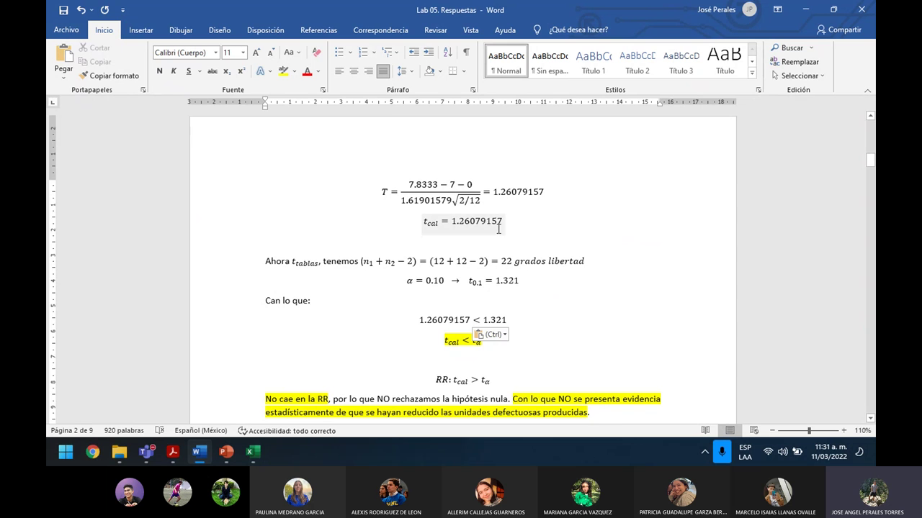
drag(503, 220, 454, 216)
click(454, 202)
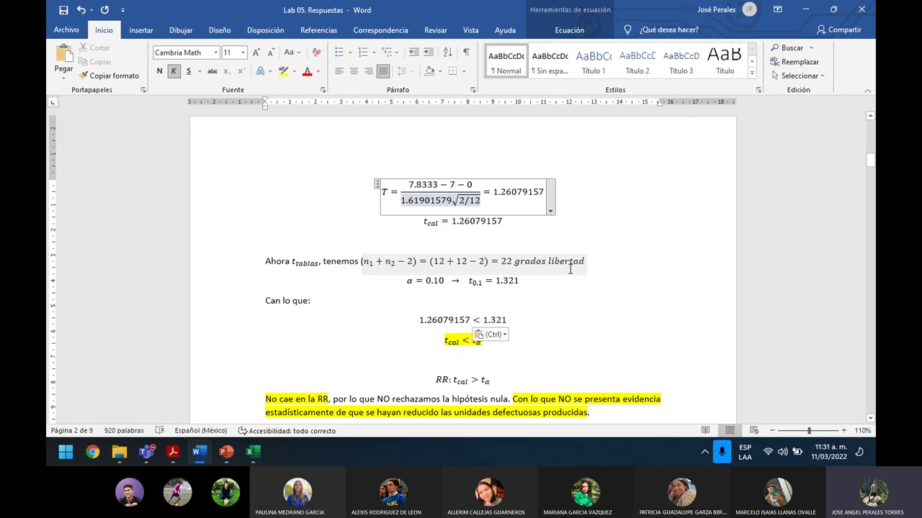
mouse_move(120, 451)
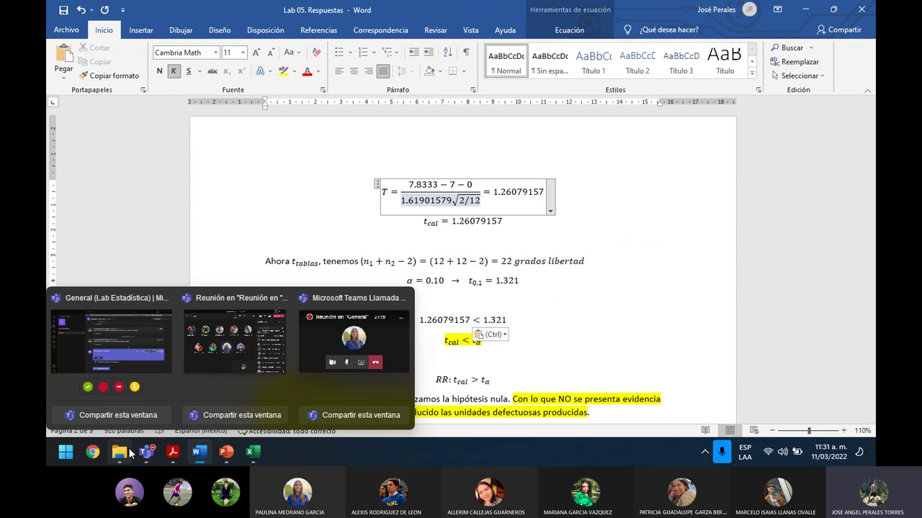
Step: Open the Calificación workbook from the Revisar folder inside Lab Estadistica in File Explorer
click(170, 353)
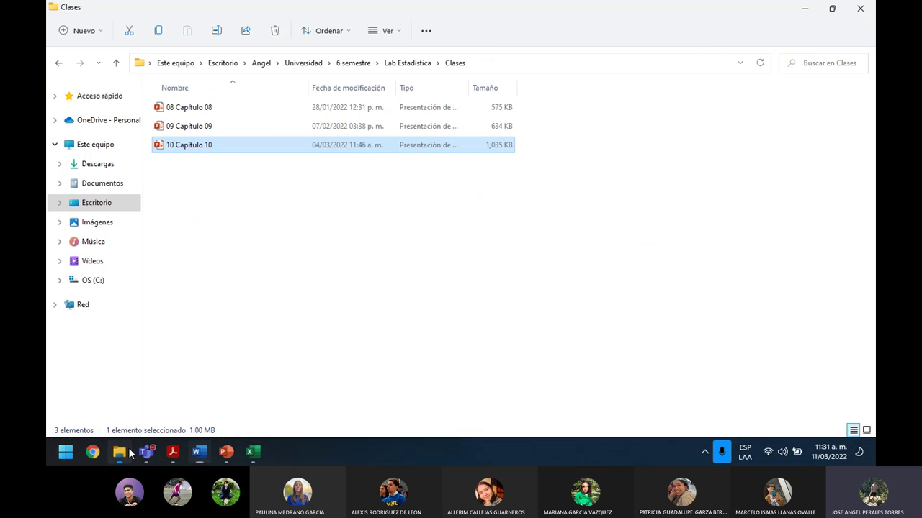
click(369, 64)
double_click(209, 181)
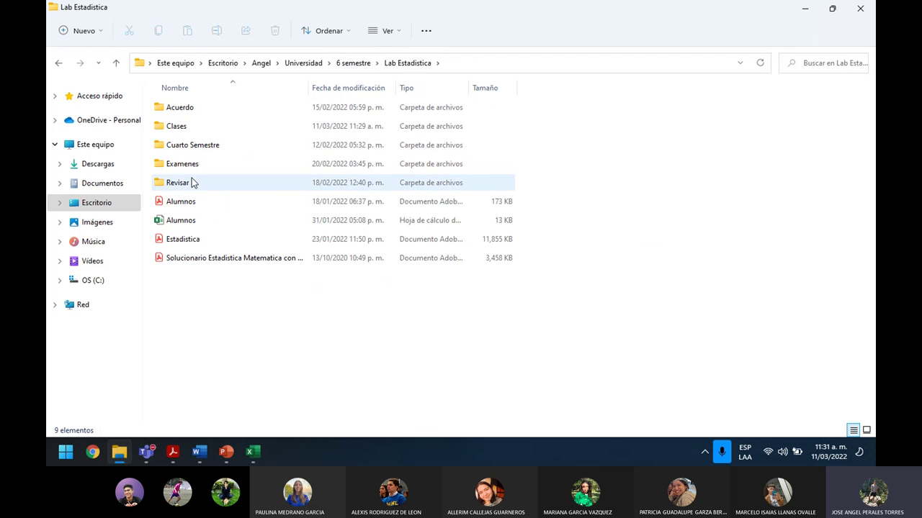
double_click(192, 180)
double_click(186, 108)
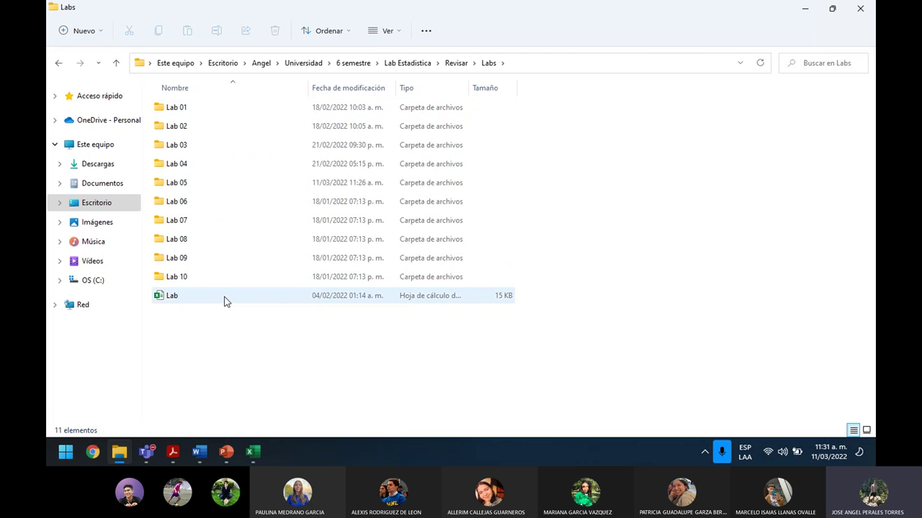
click(456, 62)
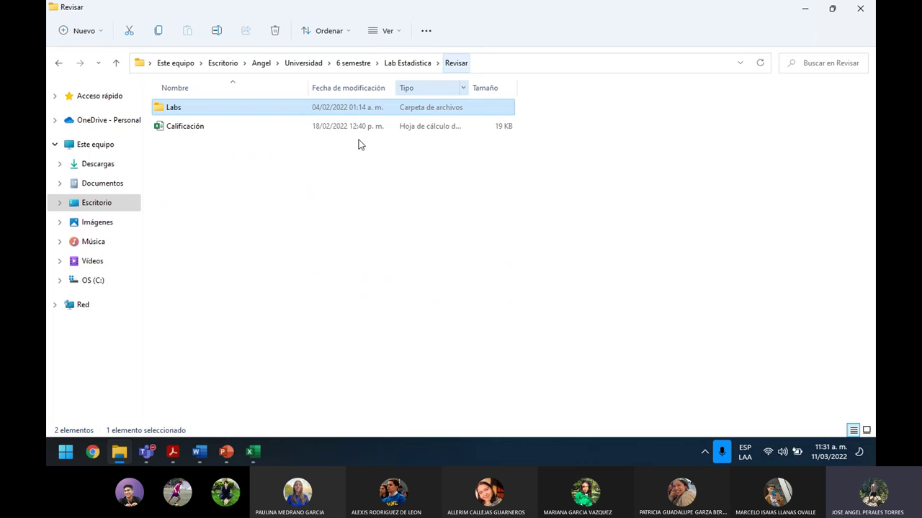
double_click(209, 126)
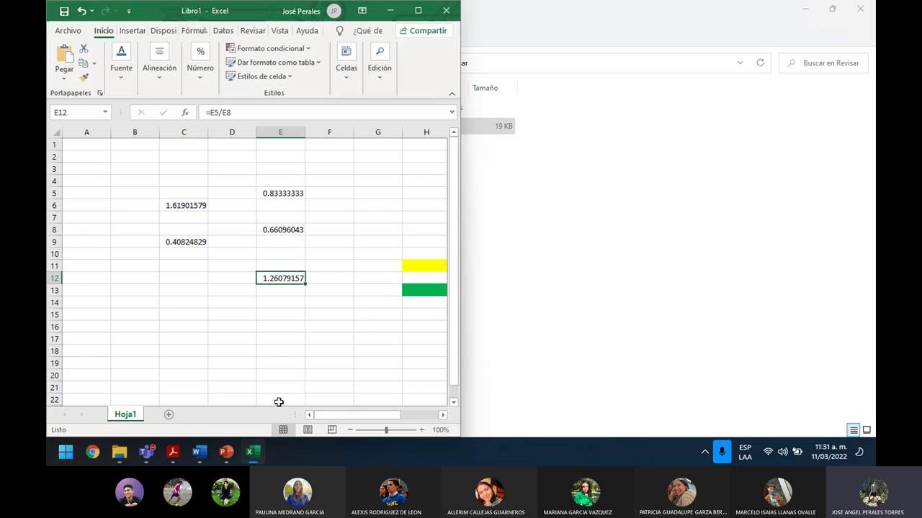
Step: Switch to the Teams meeting, look through the participants to identify the contributing student, and minimize the meeting
key(alt+Tab)
key(Down)
key(Right)
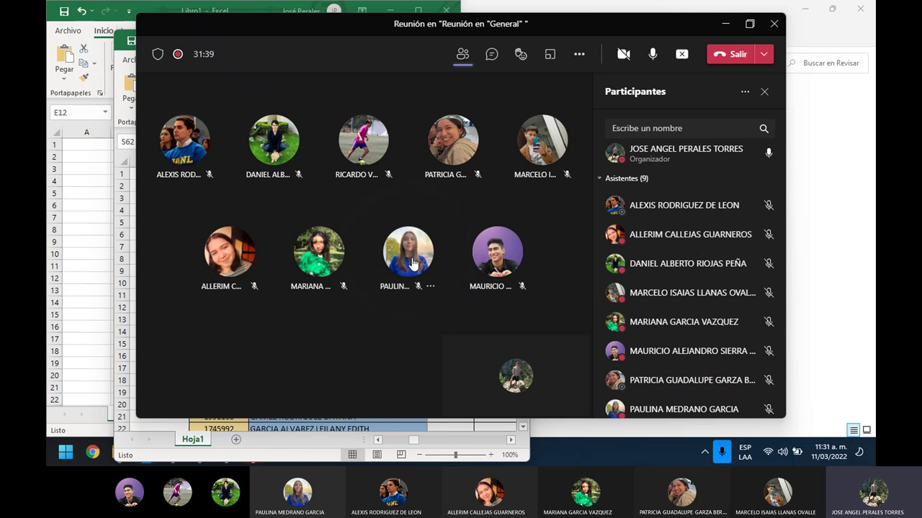
mouse_move(413, 265)
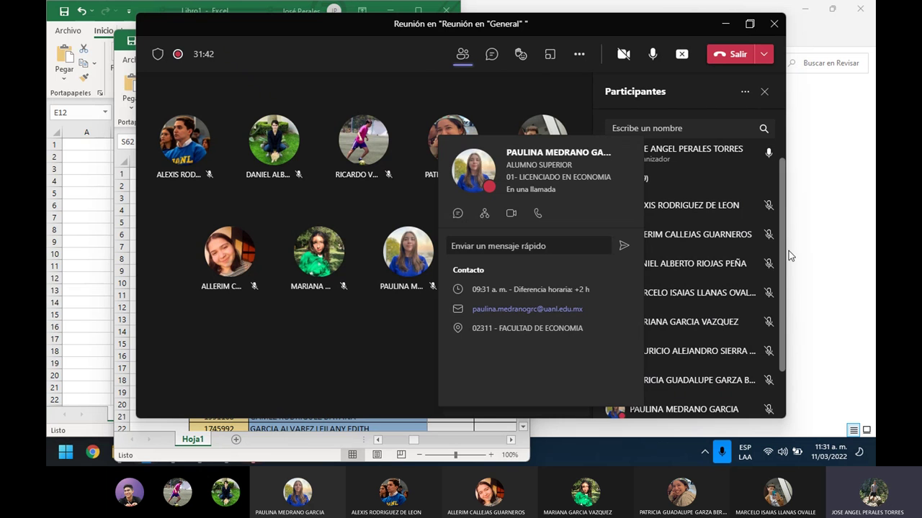
scroll(783, 242, down, 2)
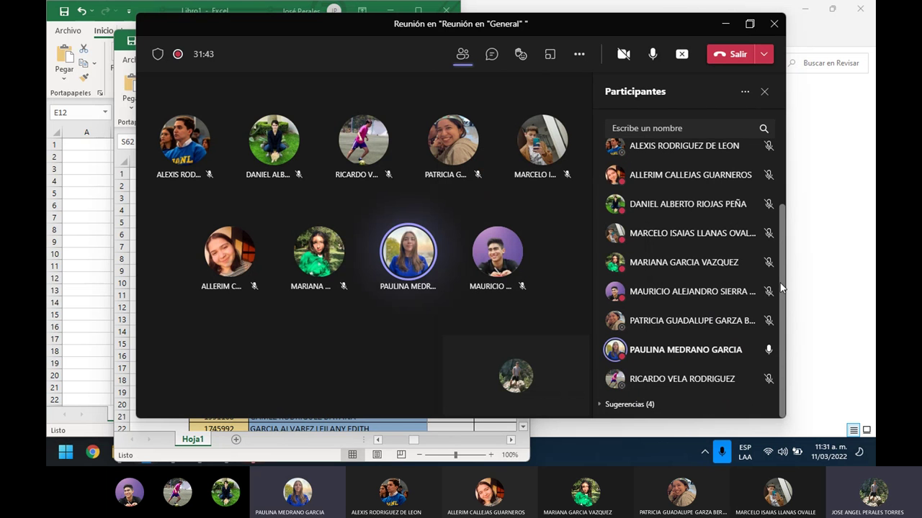
click(723, 24)
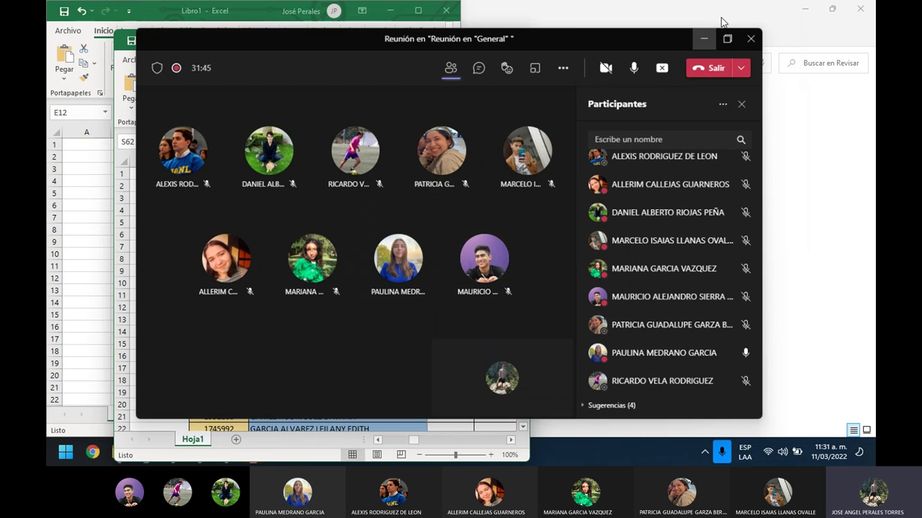
Step: Enter 1 in the Corregir column for the contributing student in row 42 of the Calificación workbook and close it
click(493, 42)
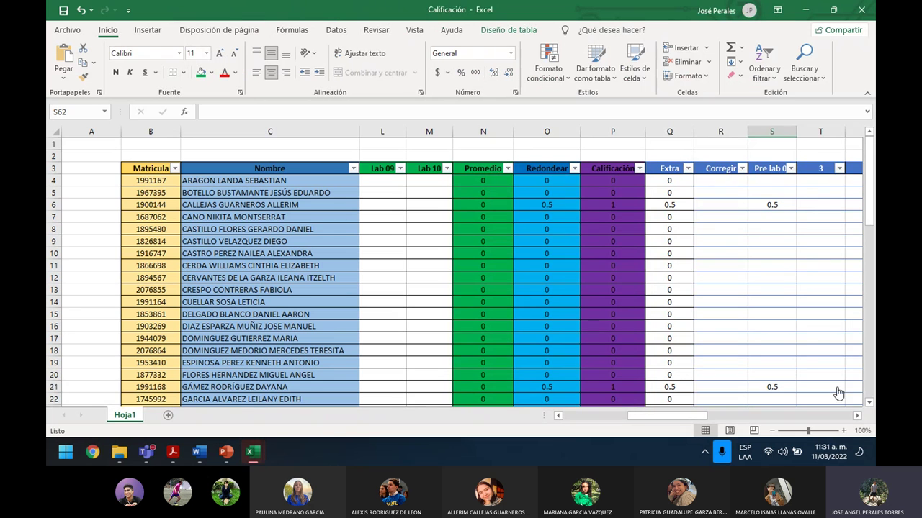
drag(679, 416, 720, 414)
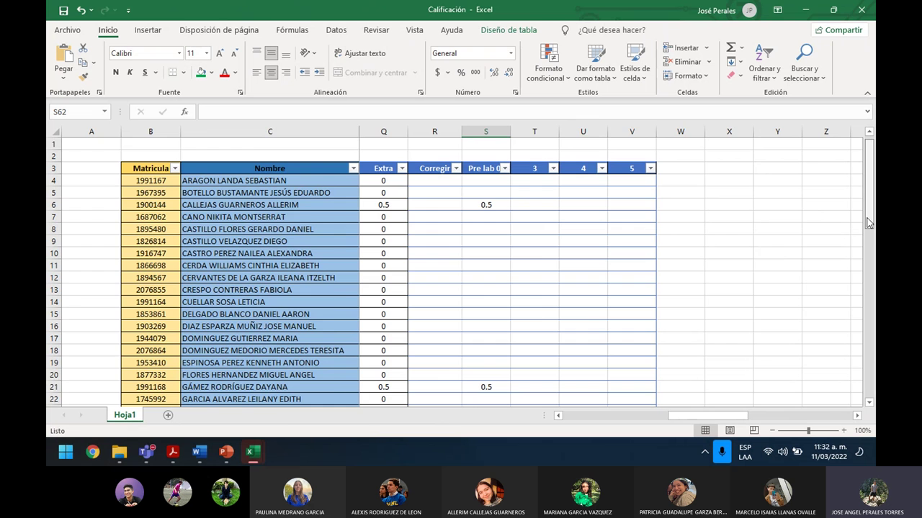
drag(869, 223, 865, 314)
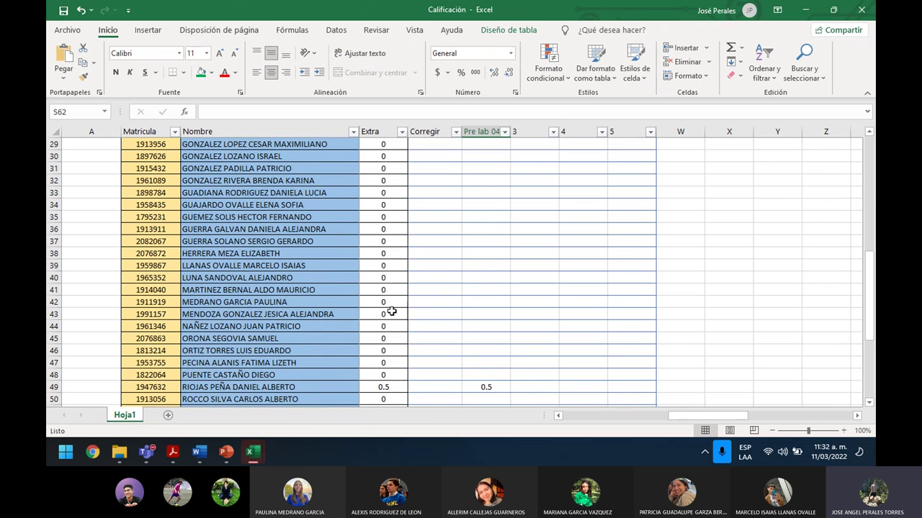
click(430, 306)
text(1)
key(Tab)
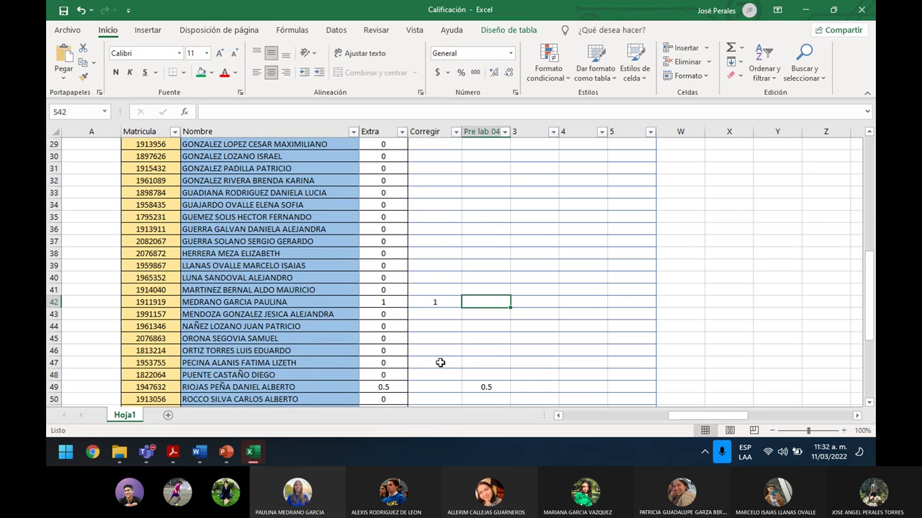
drag(680, 416, 576, 422)
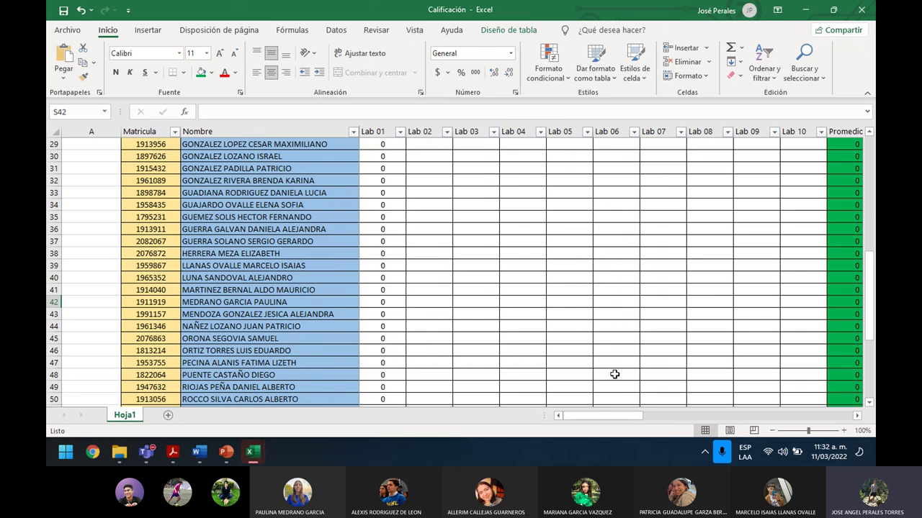
click(861, 9)
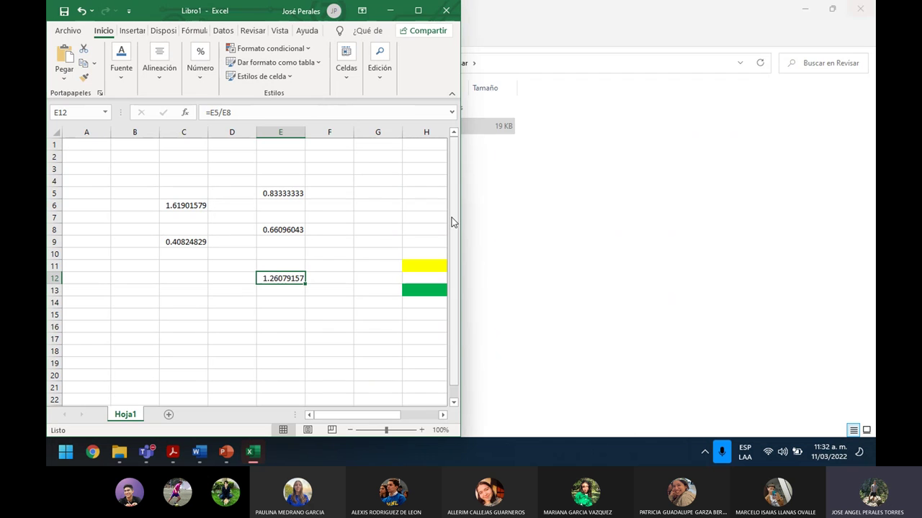
Step: Switch to the Lab 05. Respuestas PDF in Acrobat Reader and look at its original T equation
key(alt+Tab)
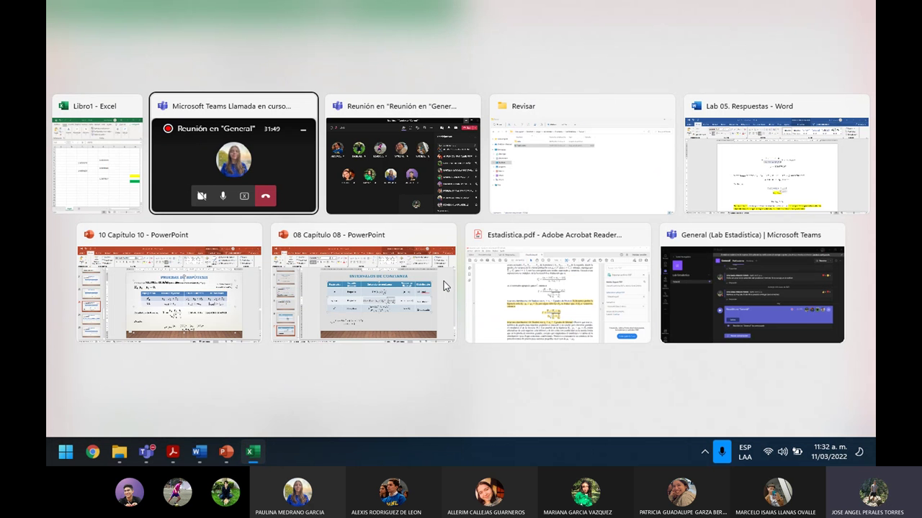
key(alt+Tab)
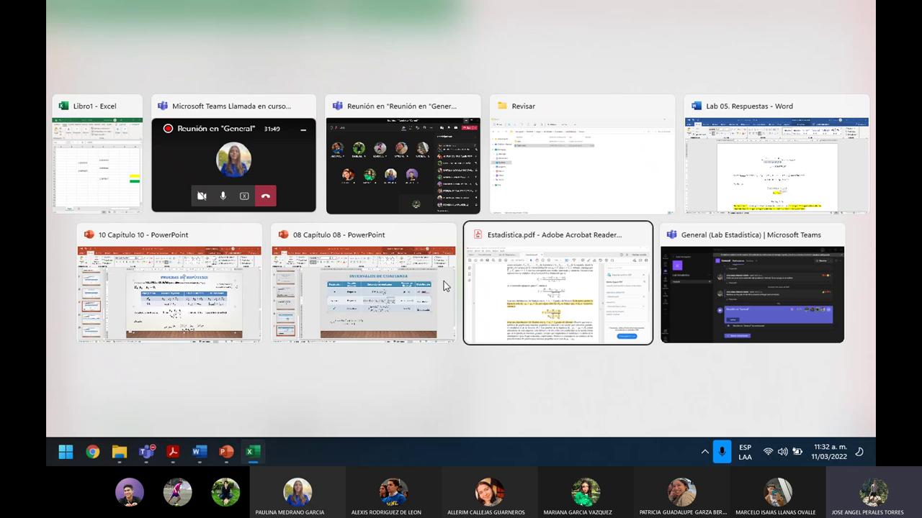
key(ctrl+Tab)
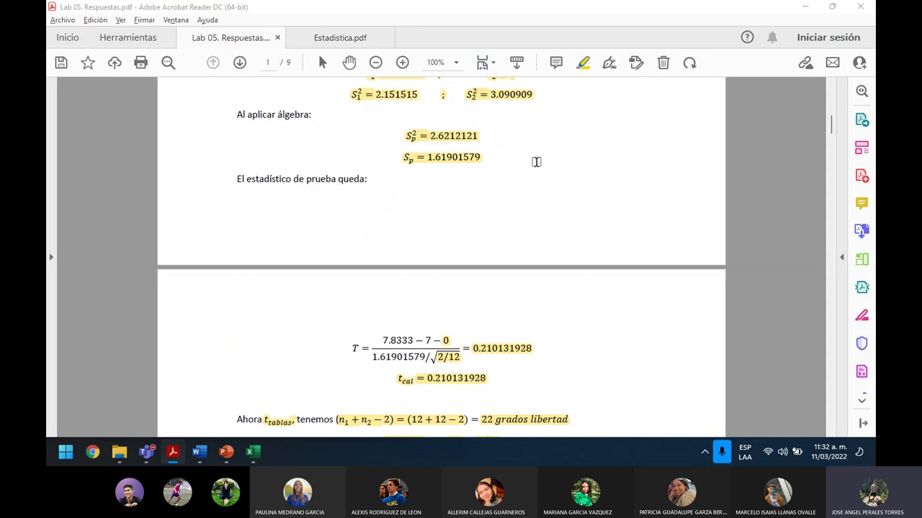
Step: Switch back to the Lab 05. Respuestas Word document and review the H0 and H1 hypothesis statements
key(alt+Tab)
key(Down)
key(Left)
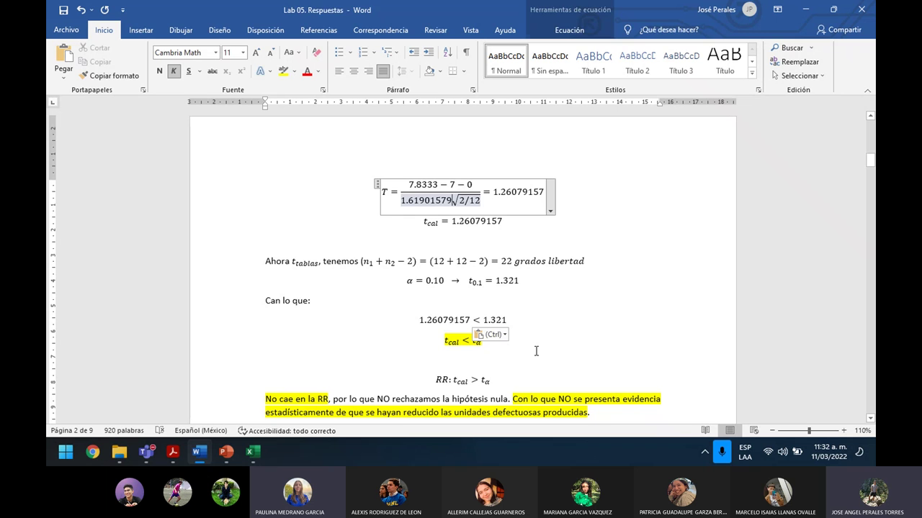
click(556, 362)
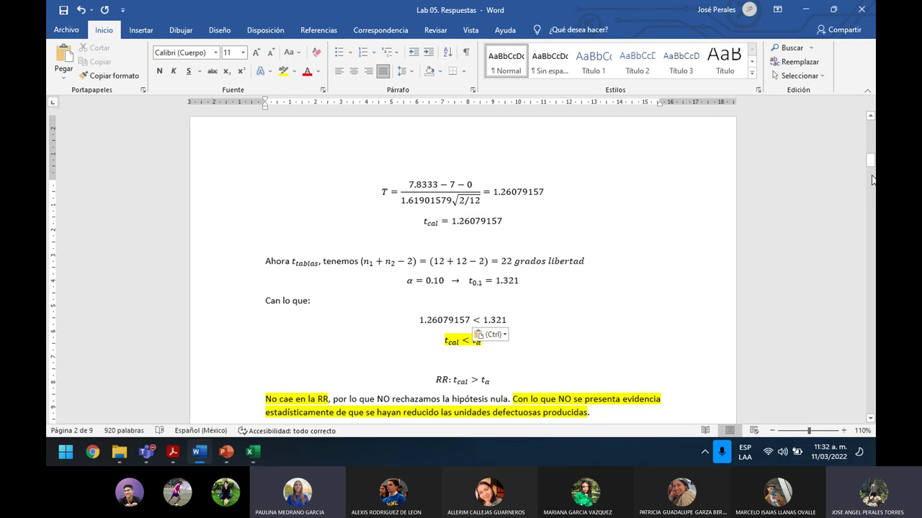
drag(870, 162, 871, 136)
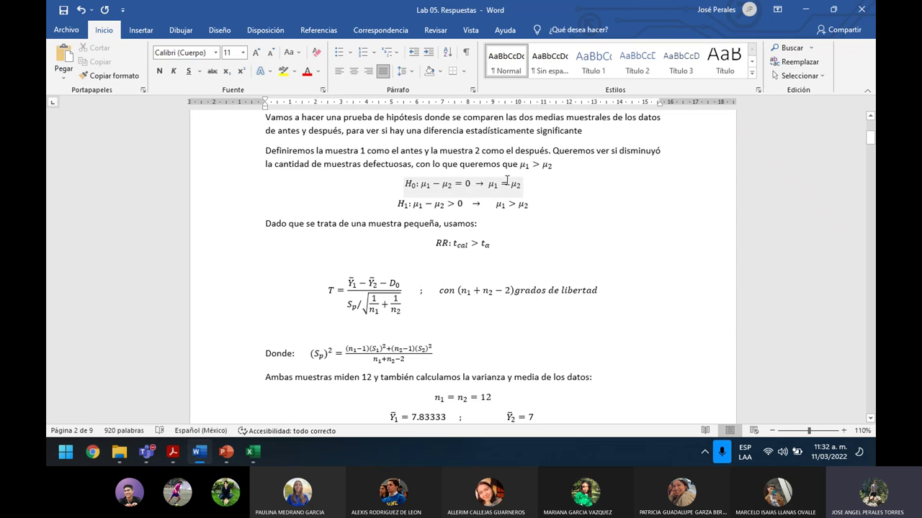
Step: Try a ≠ sign before the 0 in the H0 equation and put the = sign back
click(461, 184)
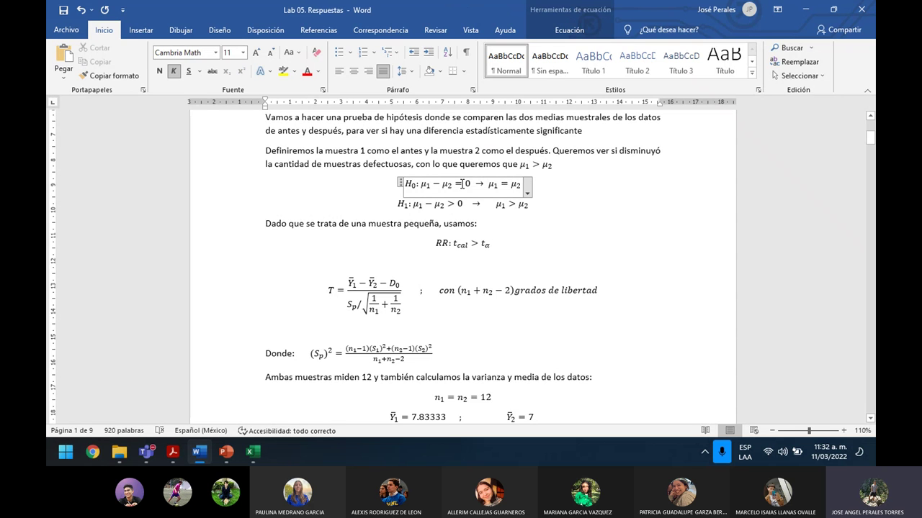
click(569, 30)
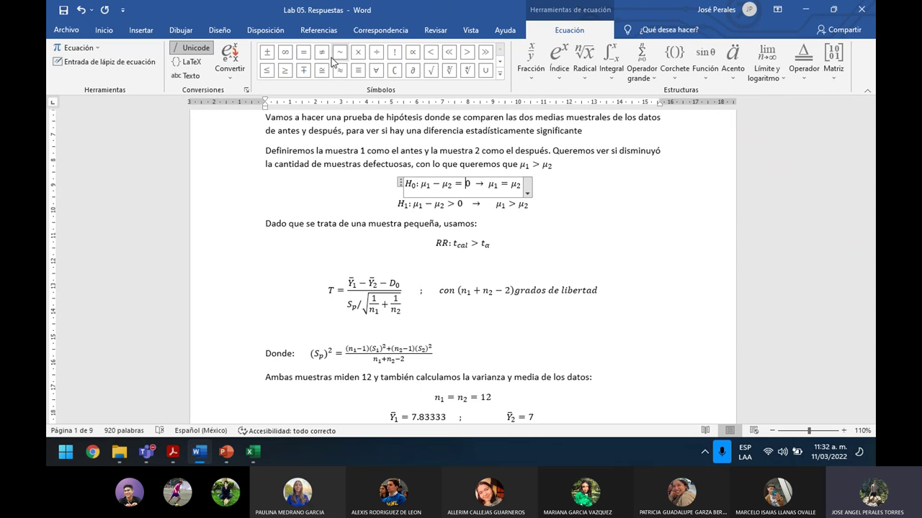
click(328, 57)
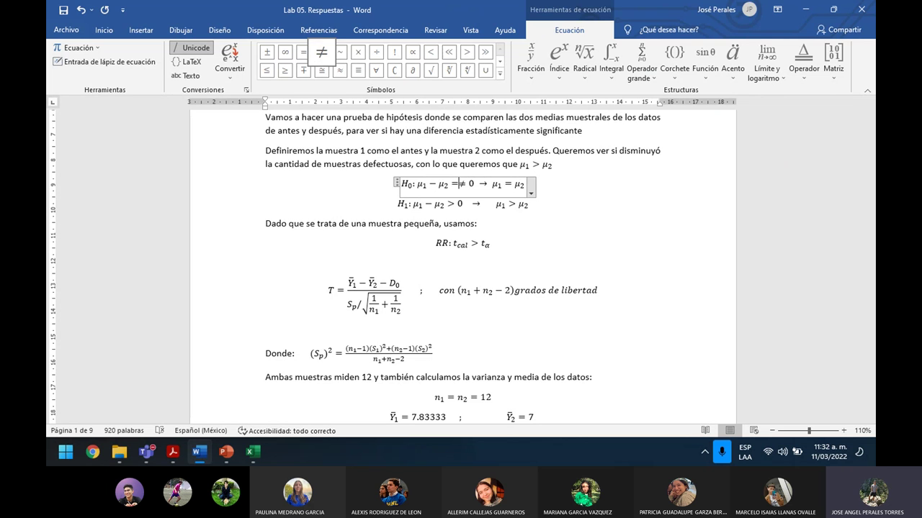
key(BackSpace)
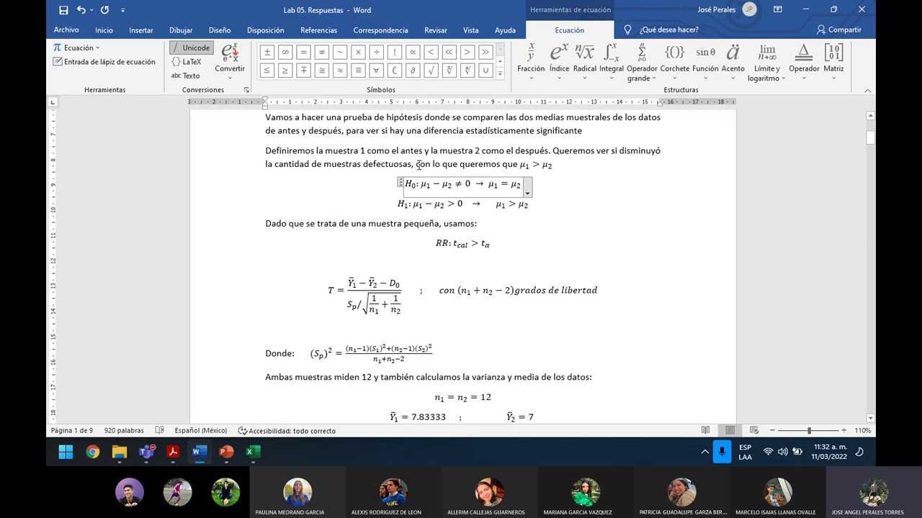
key(BackSpace)
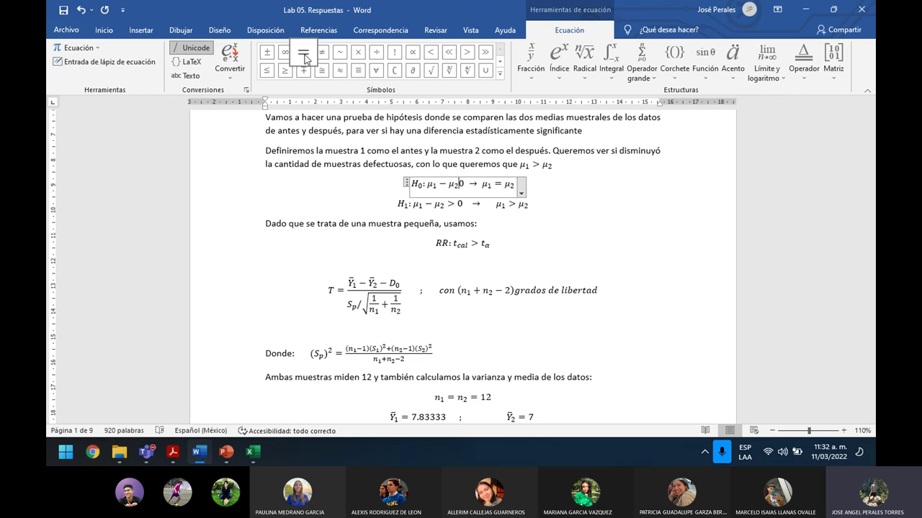
click(305, 59)
Step: Replace the > sign before the 0 in the H1 equation with ≠
click(455, 205)
key(BackSpace)
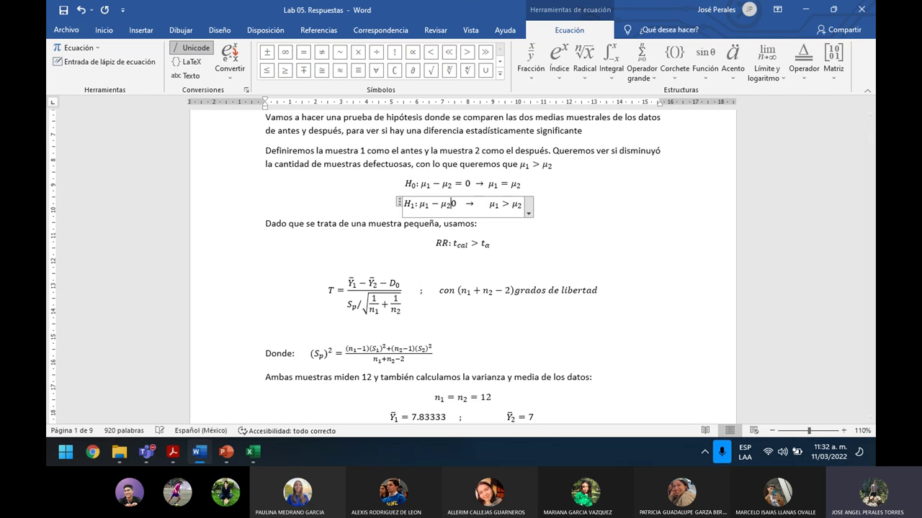
click(322, 56)
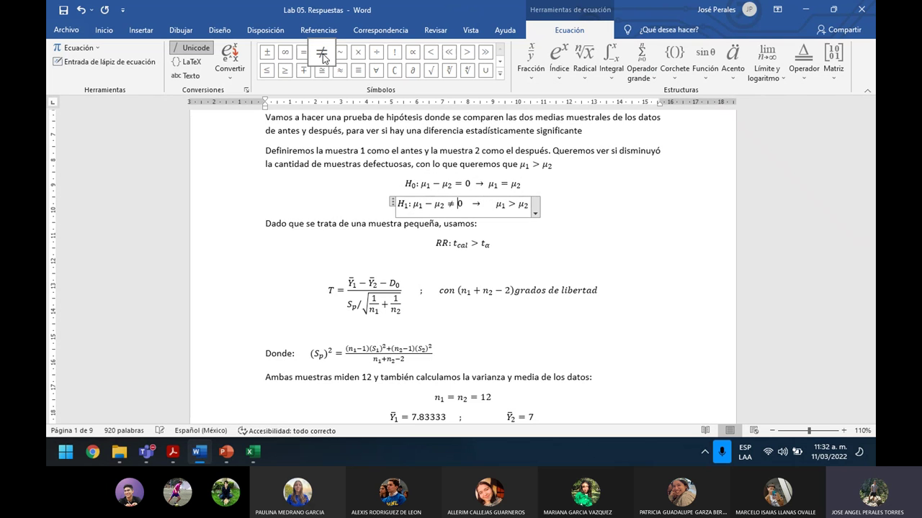
Step: Try a < sign between μ1 and μ2 after the arrow in H1 and restore the > sign
click(516, 205)
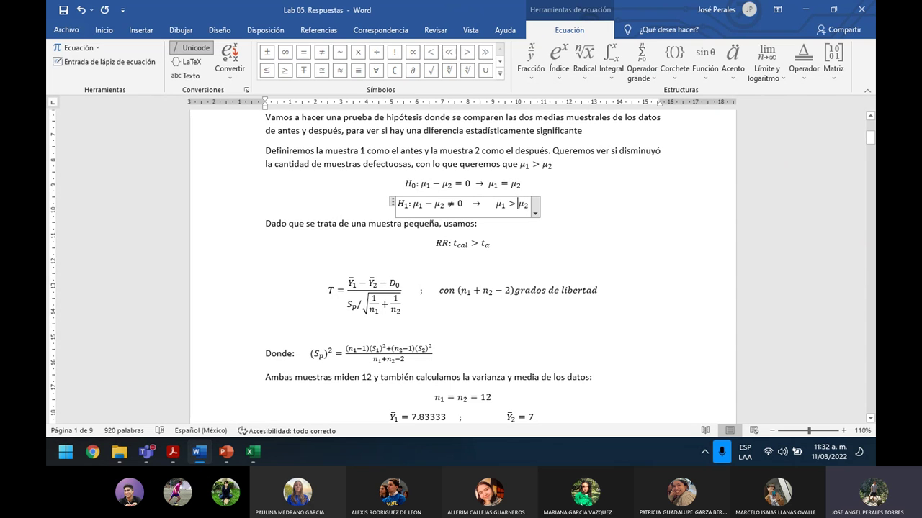
key(BackSpace)
text(<)
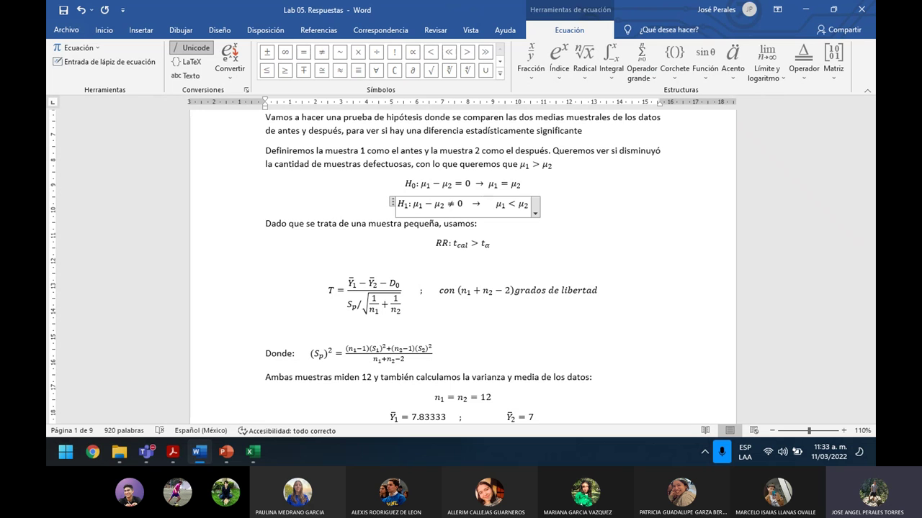
key(BackSpace)
text(>)
Step: Change the ≠ sign in H1 back to > so the expression reads μ1 − μ2 > 0
click(509, 185)
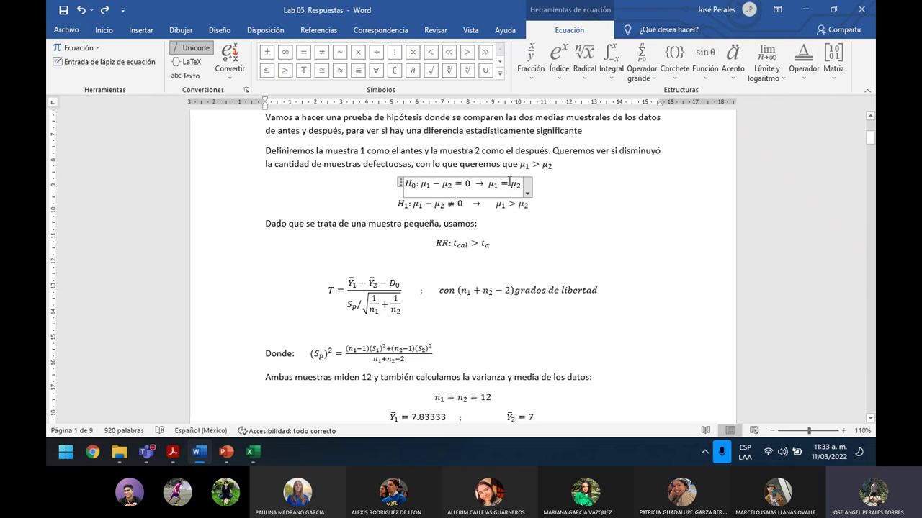
click(463, 200)
key(BackSpace)
text(>)
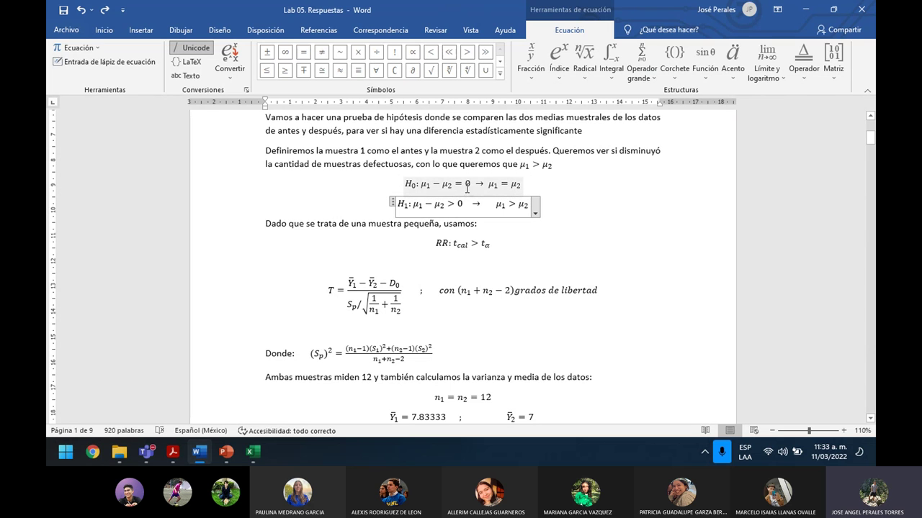
Step: Change both equals signs in the H0 equation to ≤, giving μ1 − μ2 ≤ 0 → μ1 ≤ μ2
click(462, 186)
key(BackSpace)
text(<=)
click(508, 185)
key(BackSpace)
text(>)
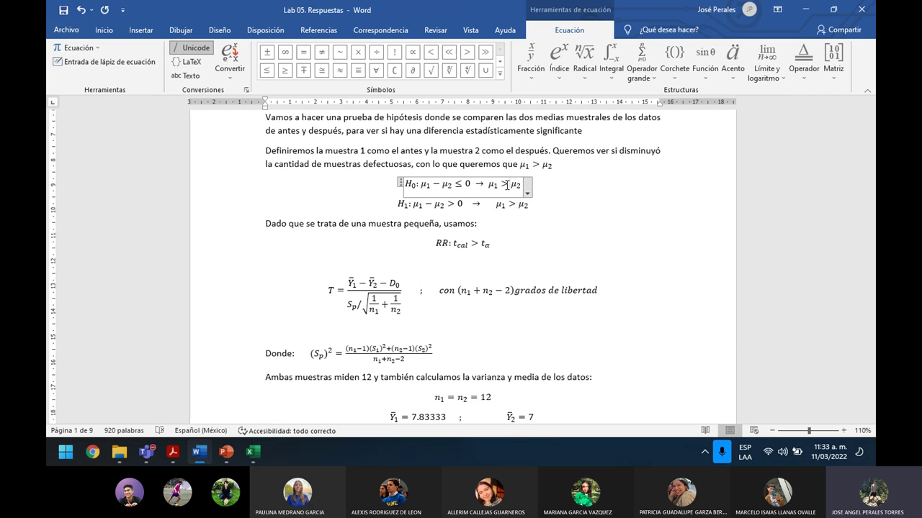
key(BackSpace)
text(<=)
key(Down)
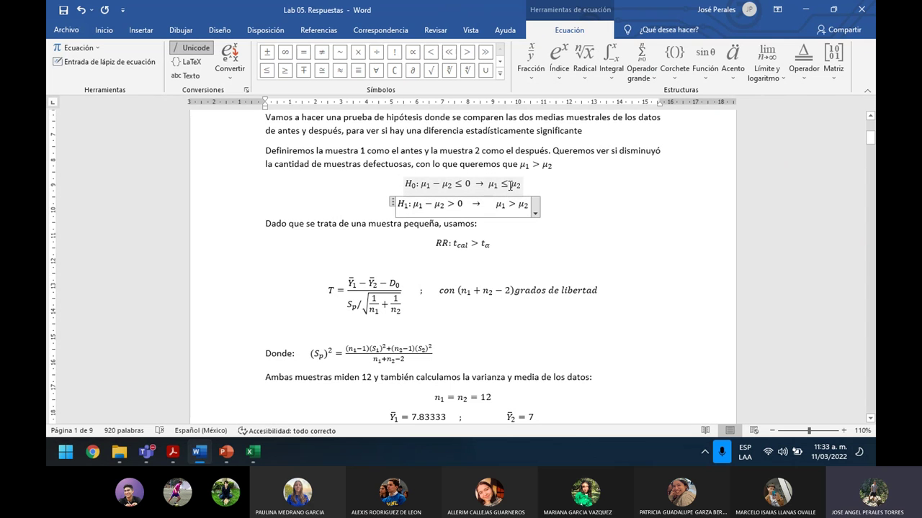